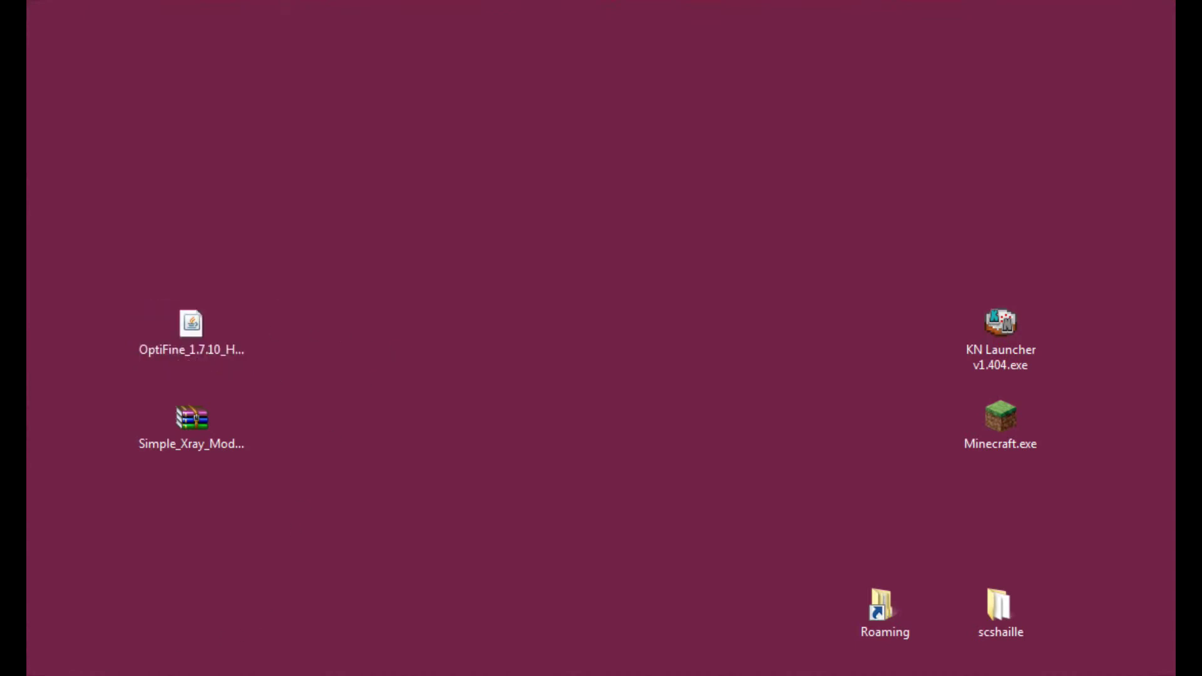
Step: Switch to the browser and examine the Minecraft 1.7.10 entry, OptiFine 1.7.10 HD U A2, and its date on the OptiFine downloads page
{"action": "left_click", "coordinate": [82, 673]}
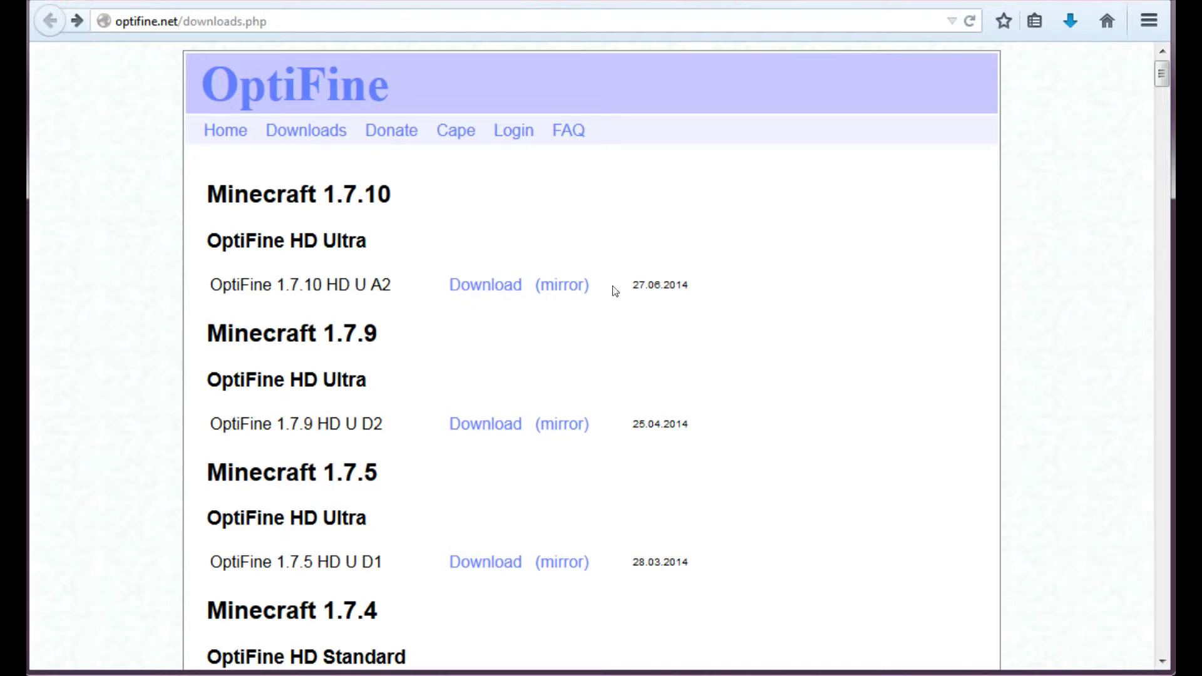
{"action": "scroll", "coordinate": [241, 260], "scroll_direction": "down", "scroll_amount": 3}
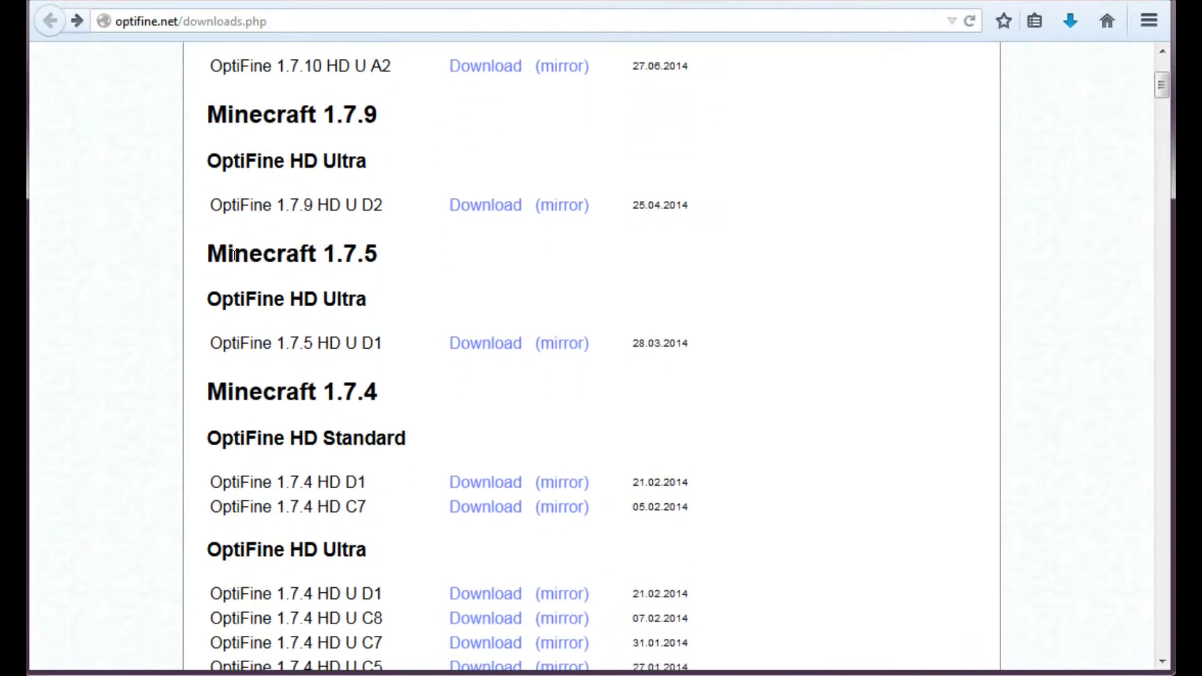
{"action": "scroll", "coordinate": [240, 263], "scroll_direction": "up", "scroll_amount": 3}
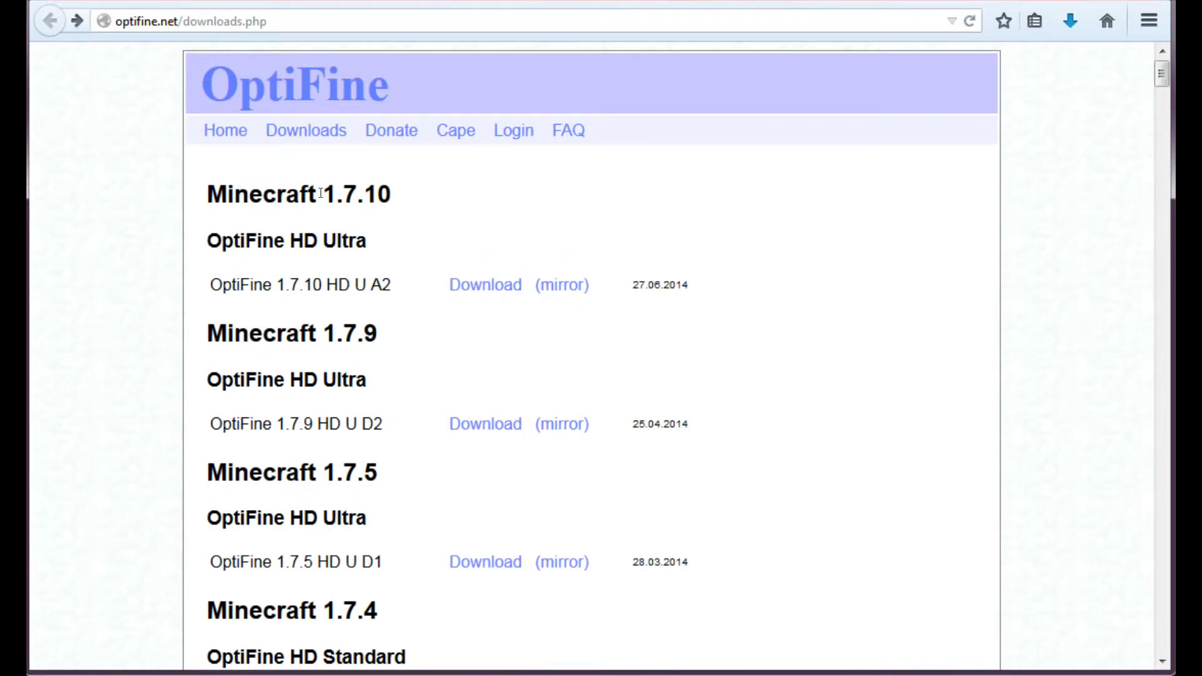
{"action": "left_click_drag", "start_coordinate": [320, 193], "coordinate": [395, 207]}
{"action": "left_click", "coordinate": [375, 244]}
{"action": "left_click_drag", "start_coordinate": [209, 283], "coordinate": [714, 295]}
{"action": "left_click", "coordinate": [716, 291]}
{"action": "left_click_drag", "start_coordinate": [631, 283], "coordinate": [699, 280]}
{"action": "left_click", "coordinate": [699, 280]}
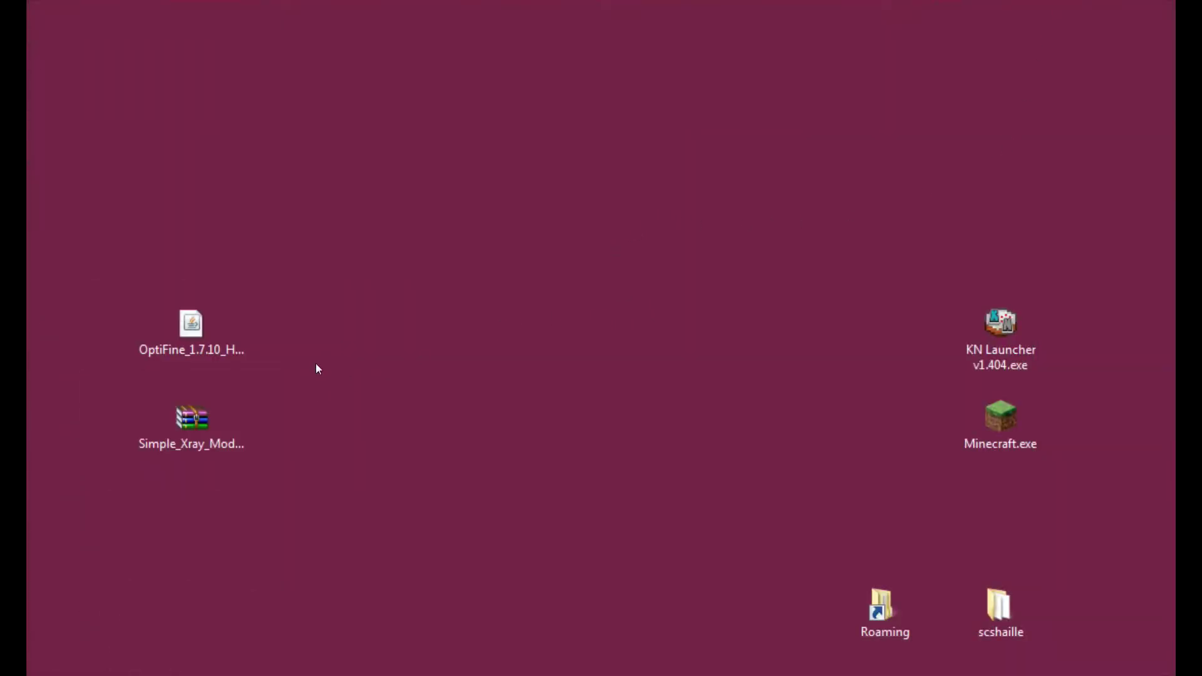
Step: Open the .minecraft folder inside Roaming, keeping the window clear of the mod files on the desktop
{"action": "left_click_drag", "start_coordinate": [300, 367], "coordinate": [183, 295]}
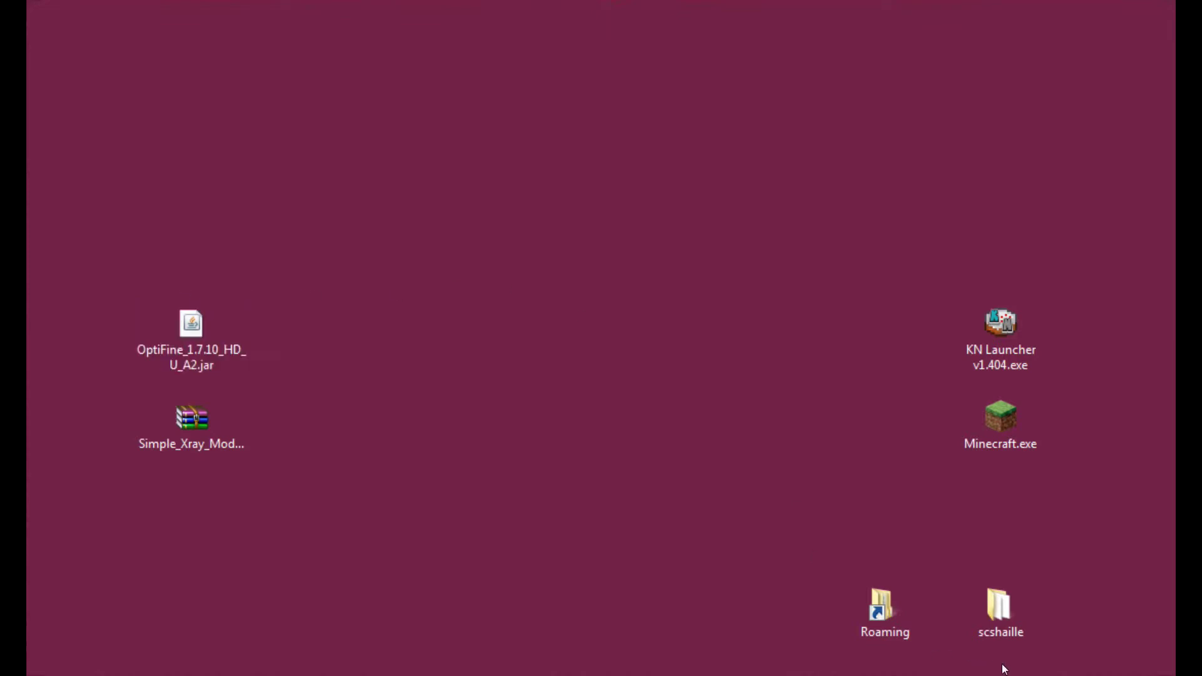
{"action": "left_click", "coordinate": [899, 606]}
{"action": "double_click", "coordinate": [898, 605]}
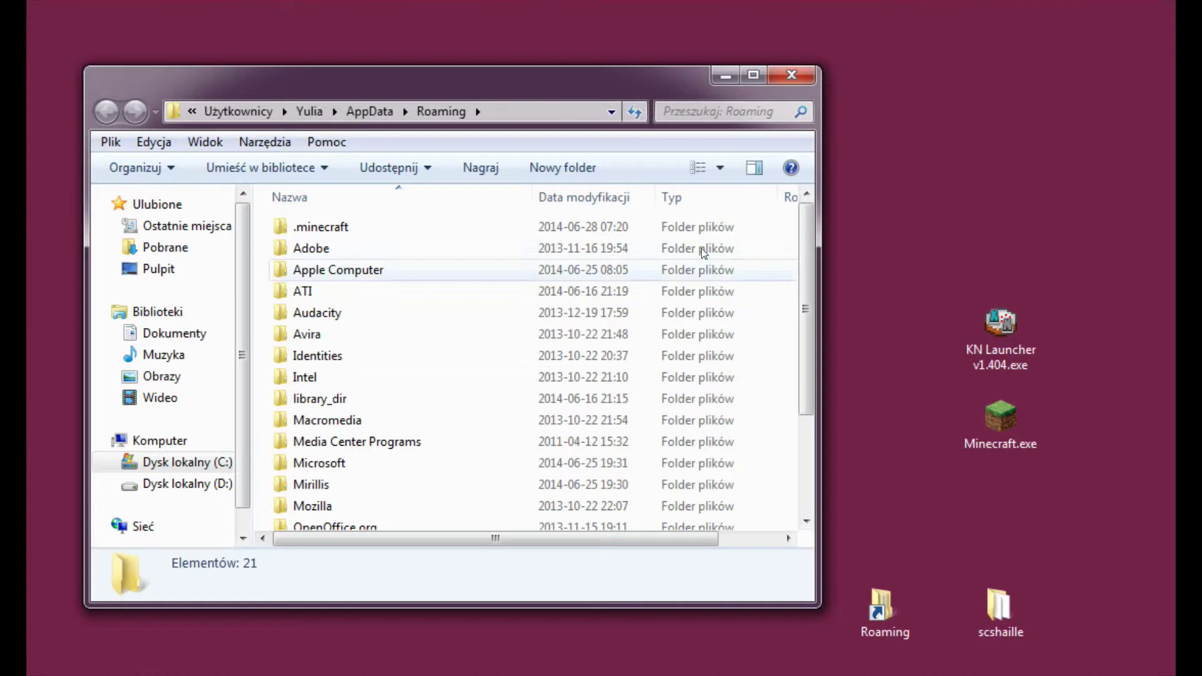
{"action": "left_click_drag", "start_coordinate": [575, 88], "coordinate": [772, 88]}
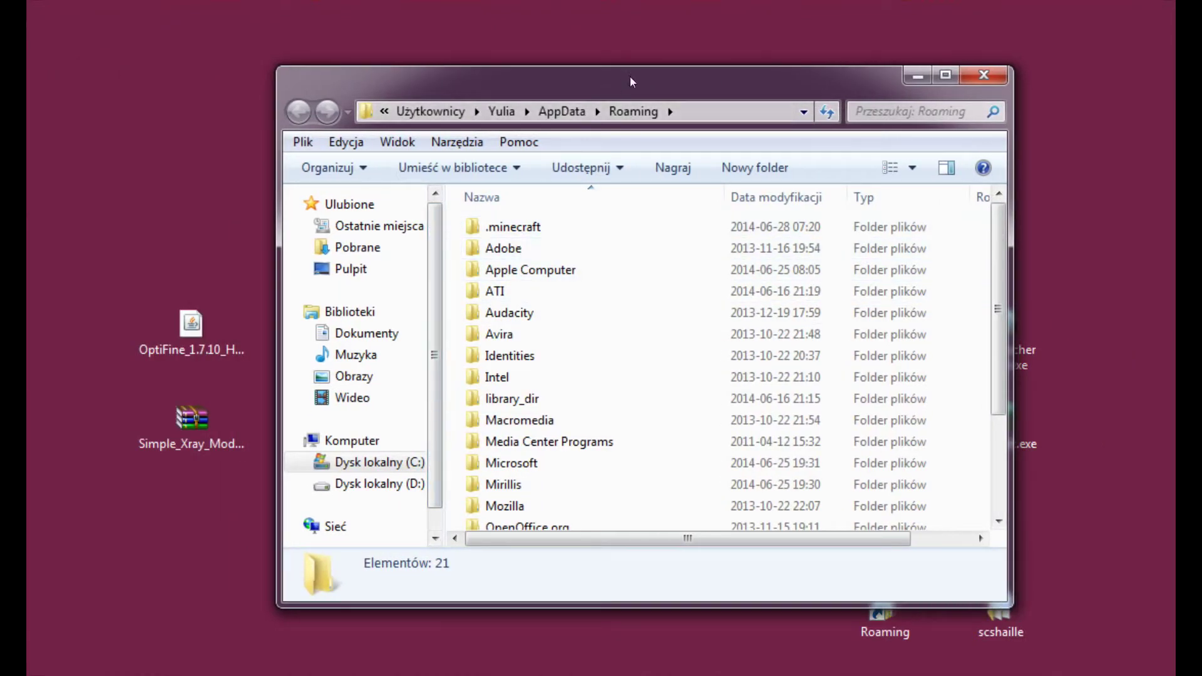
{"action": "left_click_drag", "start_coordinate": [630, 77], "coordinate": [715, 110]}
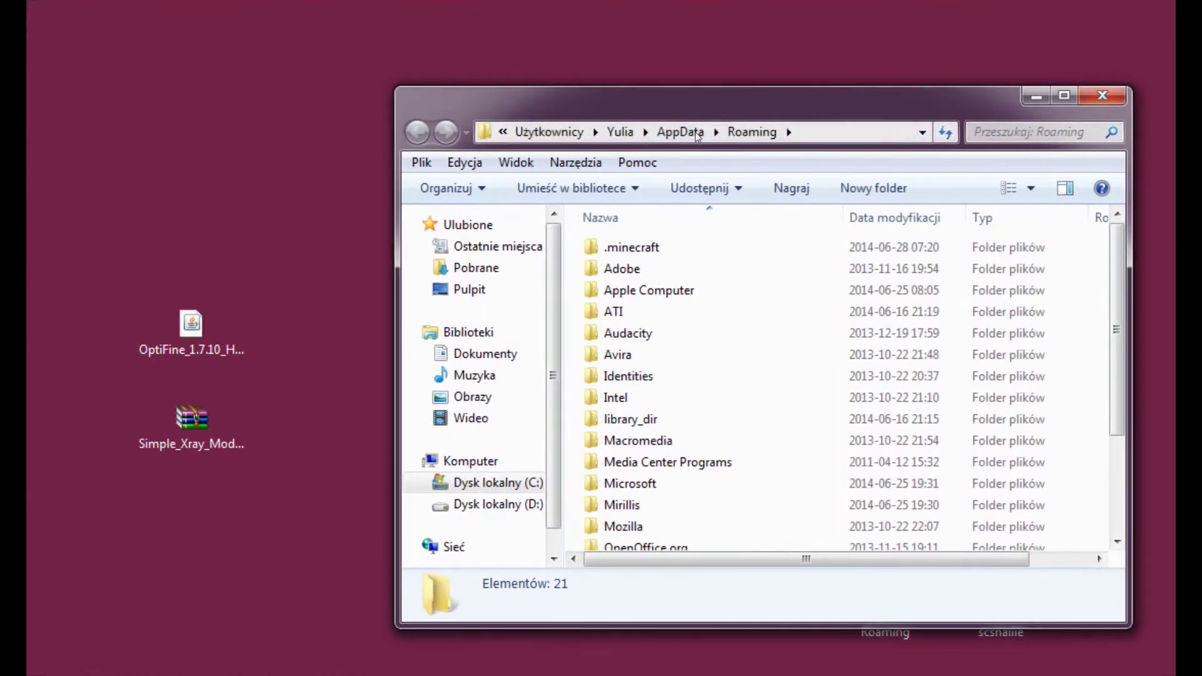
{"action": "double_click", "coordinate": [596, 246]}
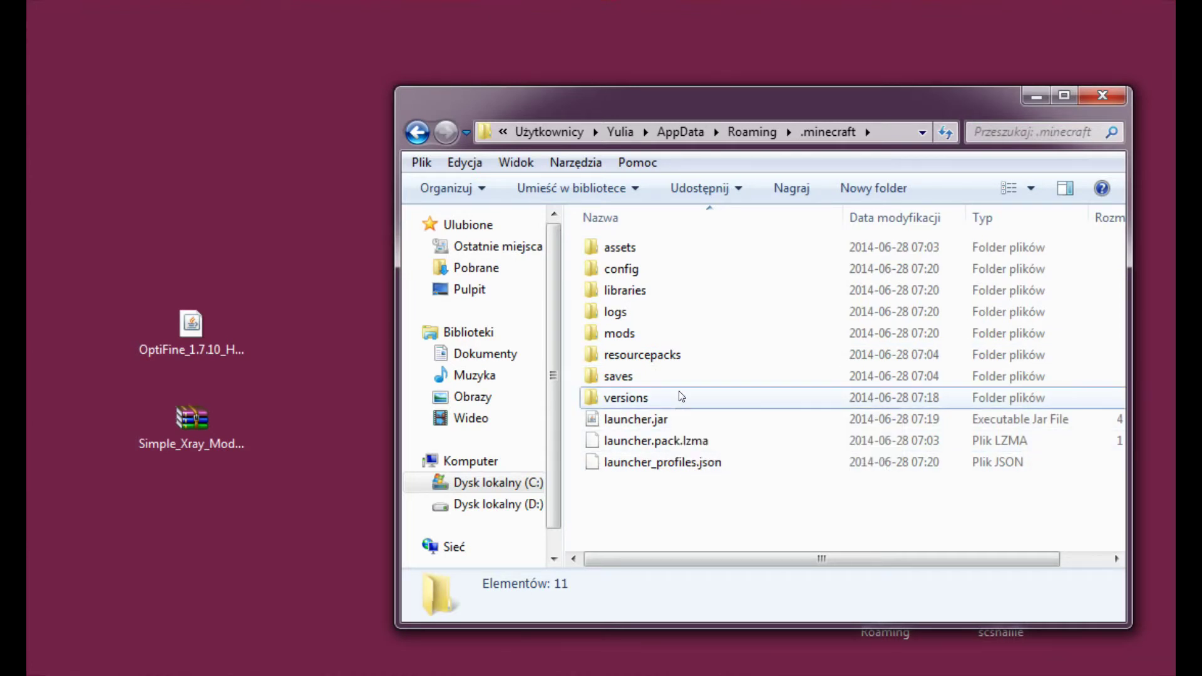
Step: Inspect the versions and mods folders inside .minecraft, finishing in the versions folder
{"action": "double_click", "coordinate": [679, 397]}
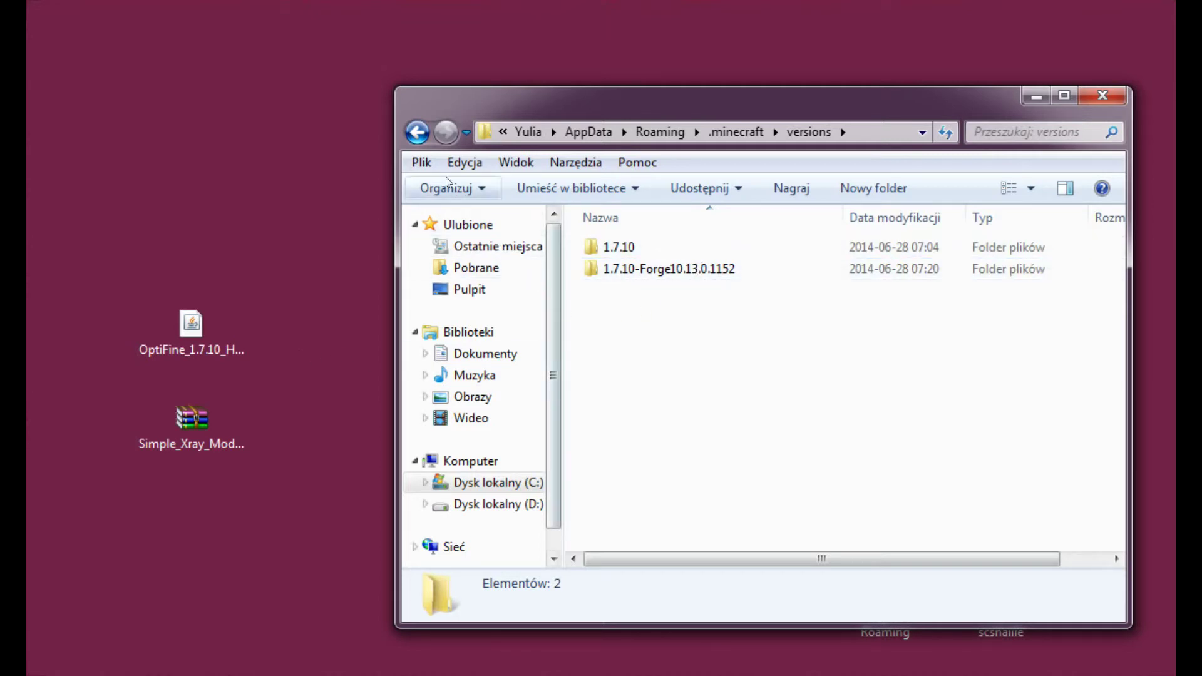
{"action": "left_click", "coordinate": [417, 132]}
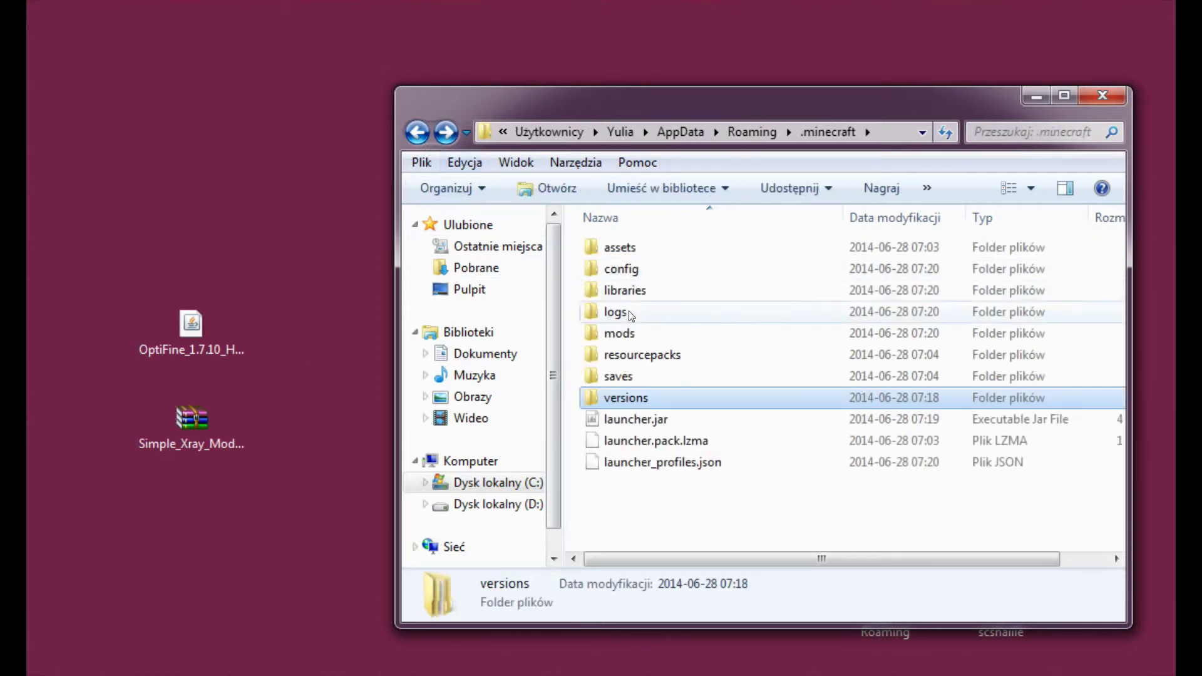
{"action": "double_click", "coordinate": [643, 339]}
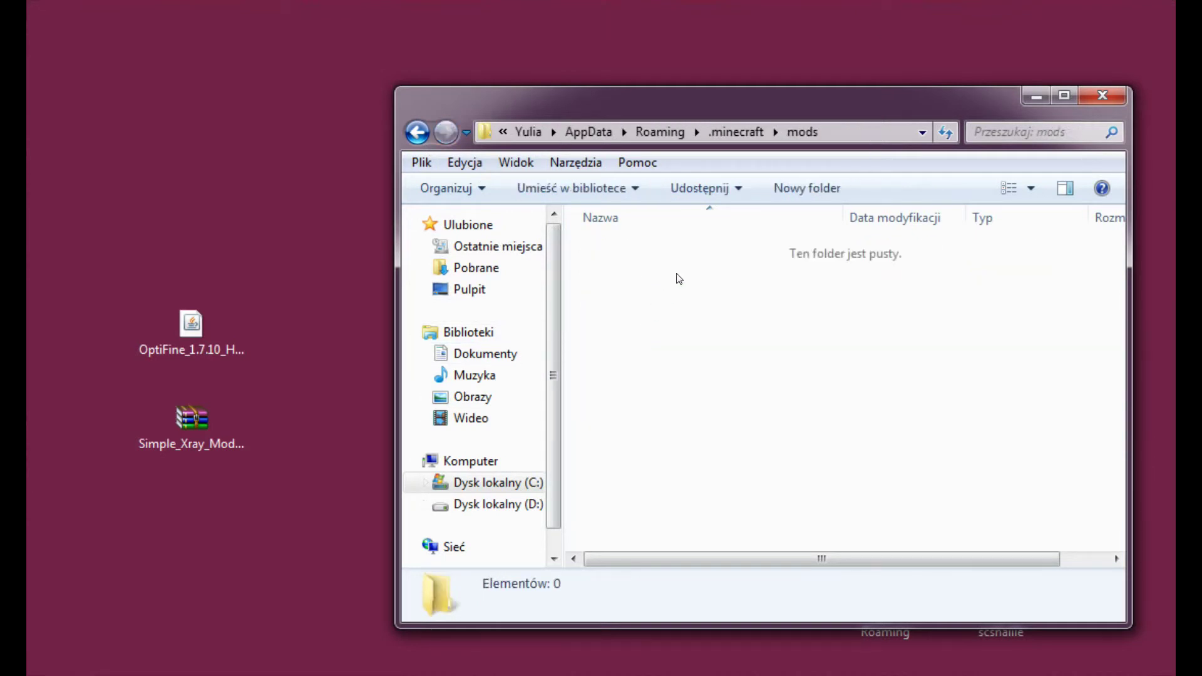
{"action": "left_click", "coordinate": [416, 132]}
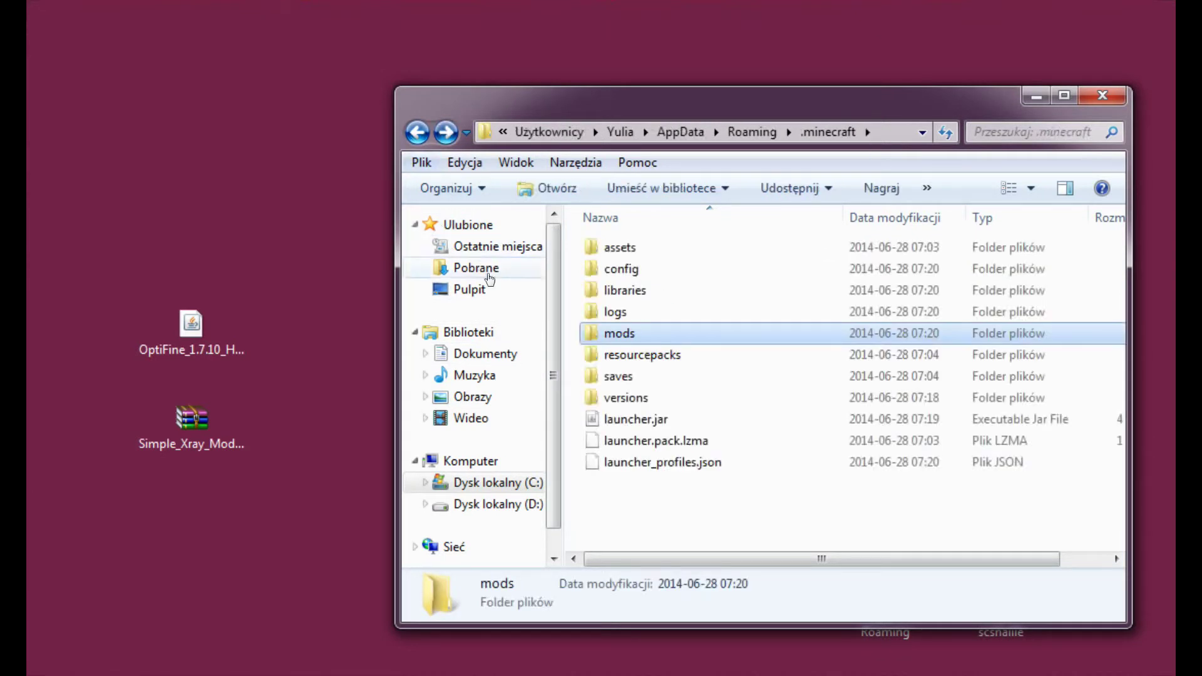
{"action": "double_click", "coordinate": [626, 397]}
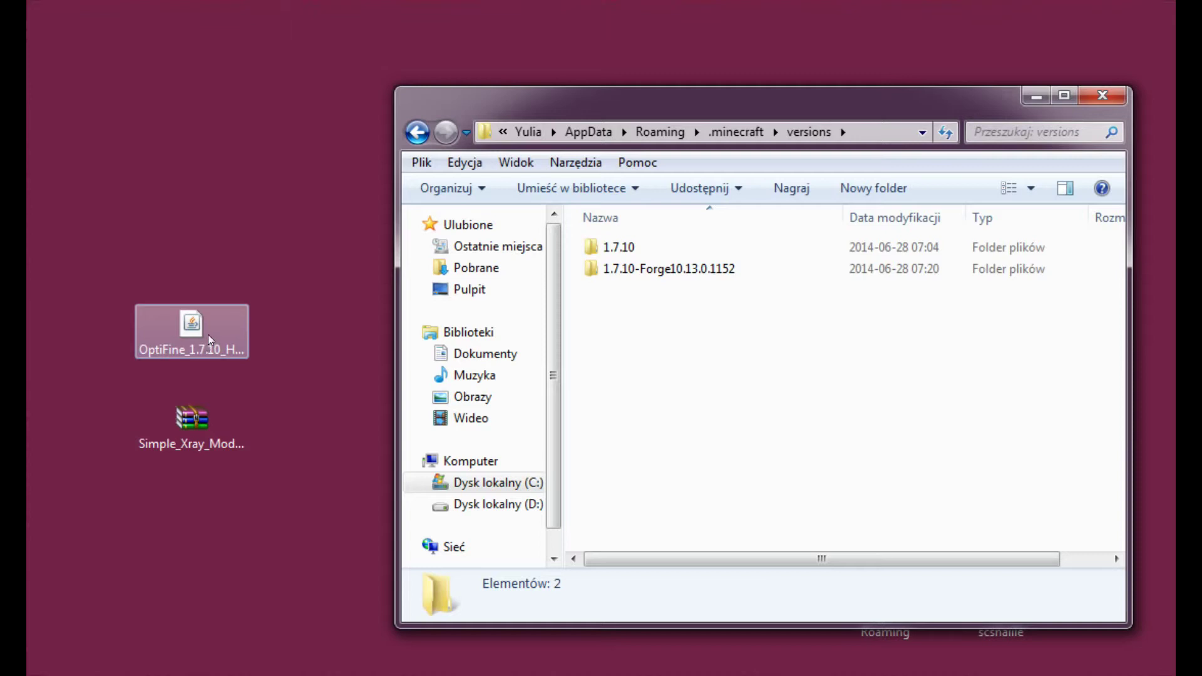
Step: Move the OptiFine jar below the Simple Xray Mod archive on the desktop and check which programs can open it
{"action": "right_click", "coordinate": [210, 340]}
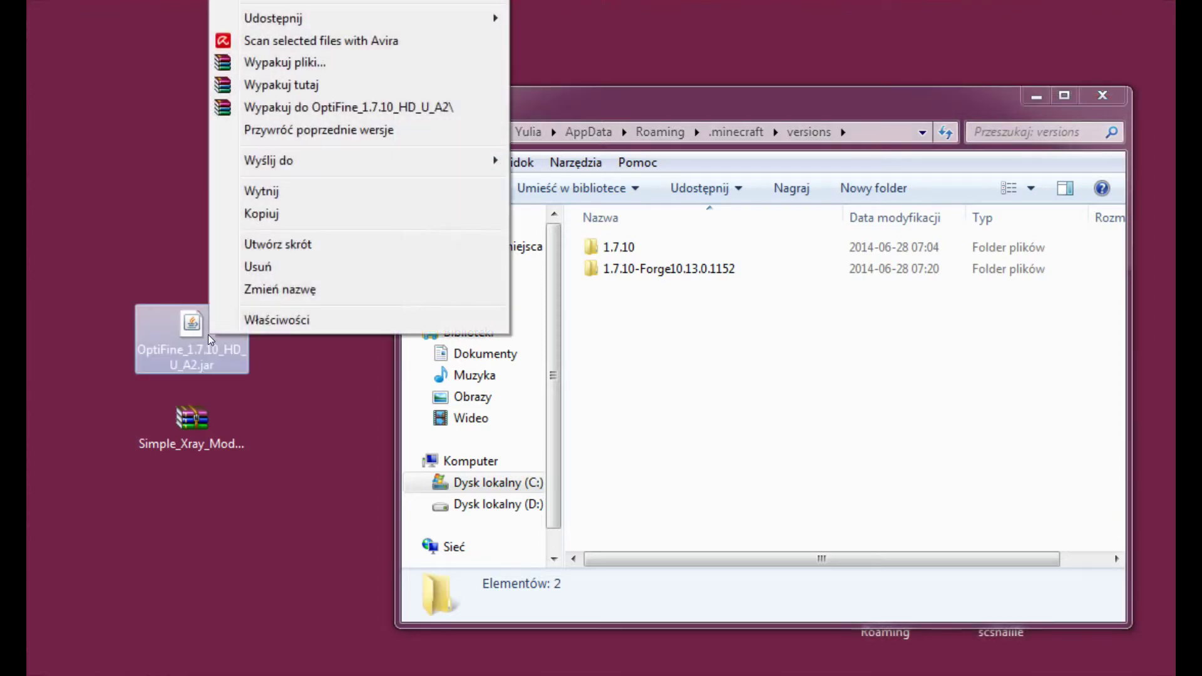
{"action": "left_click", "coordinate": [305, 525]}
{"action": "left_click_drag", "start_coordinate": [192, 338], "coordinate": [191, 525]}
{"action": "right_click", "coordinate": [233, 537]}
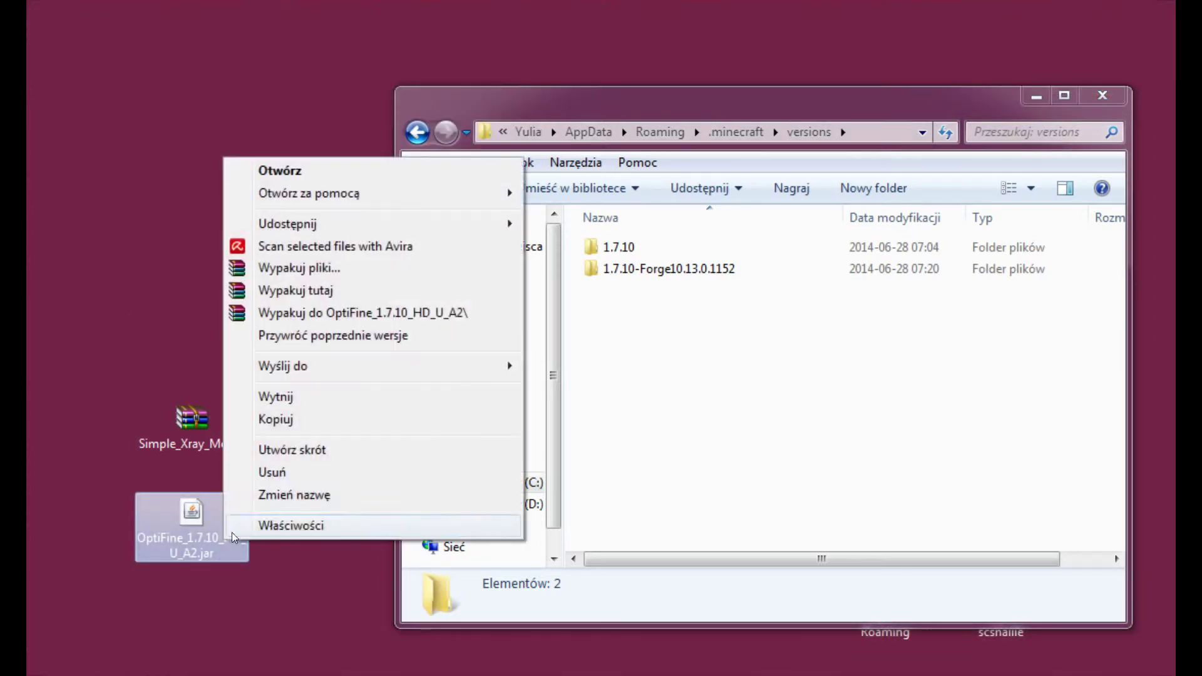
{"action": "mouse_move", "coordinate": [294, 193]}
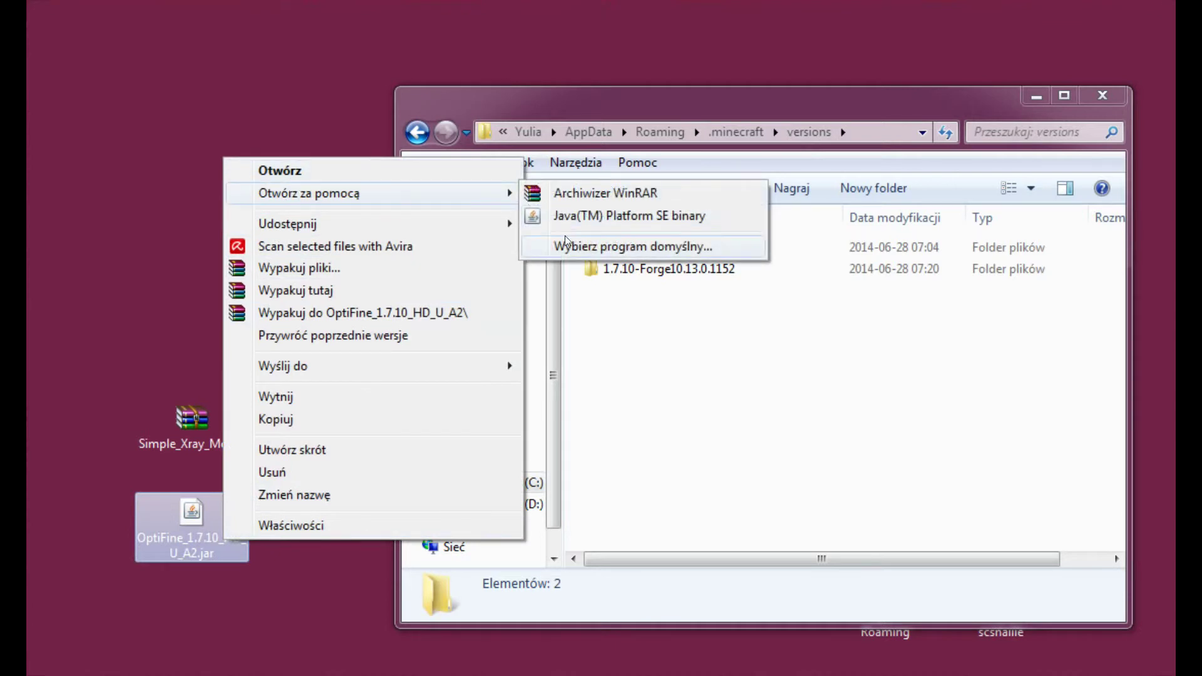
{"action": "left_click", "coordinate": [180, 190]}
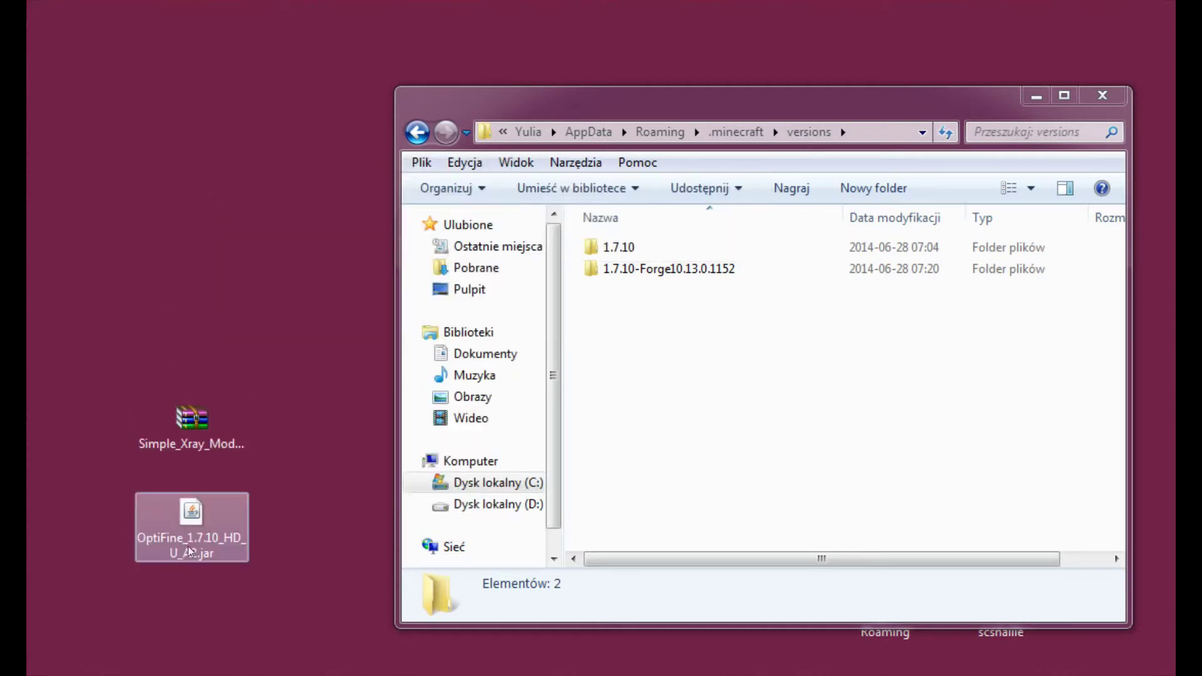
Step: Run the OptiFine jar and install OptiFine HD Ultra A2 for Minecraft 1.7.10
{"action": "double_click", "coordinate": [196, 527]}
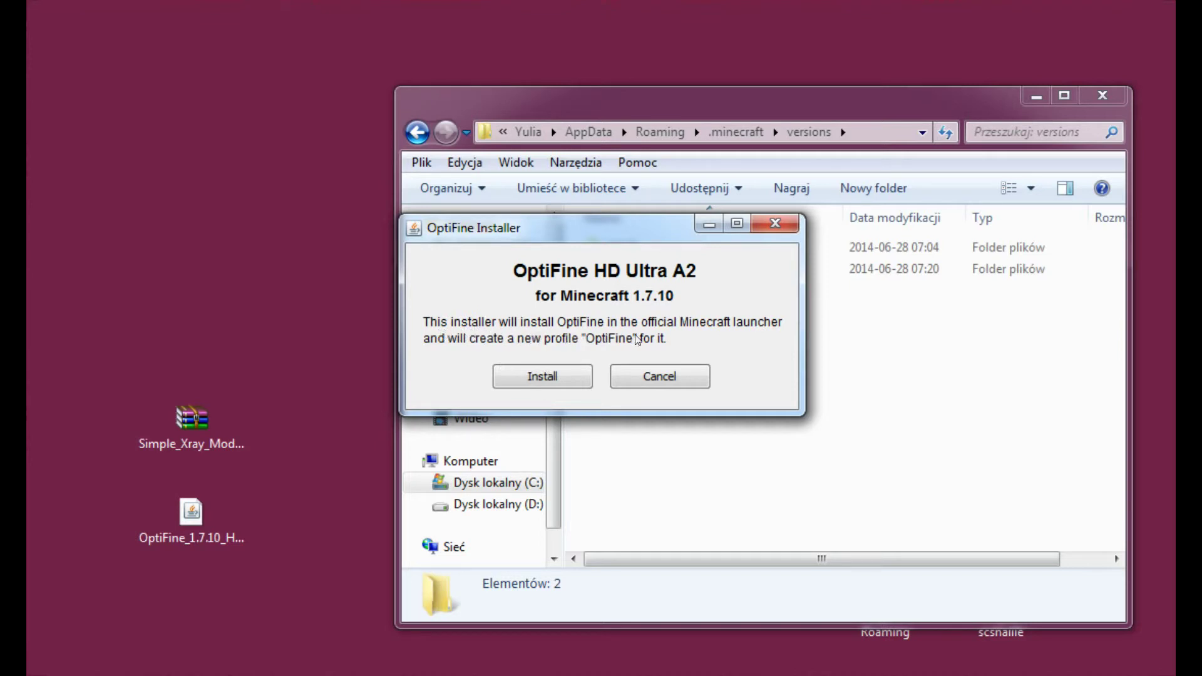
{"action": "left_click", "coordinate": [570, 378]}
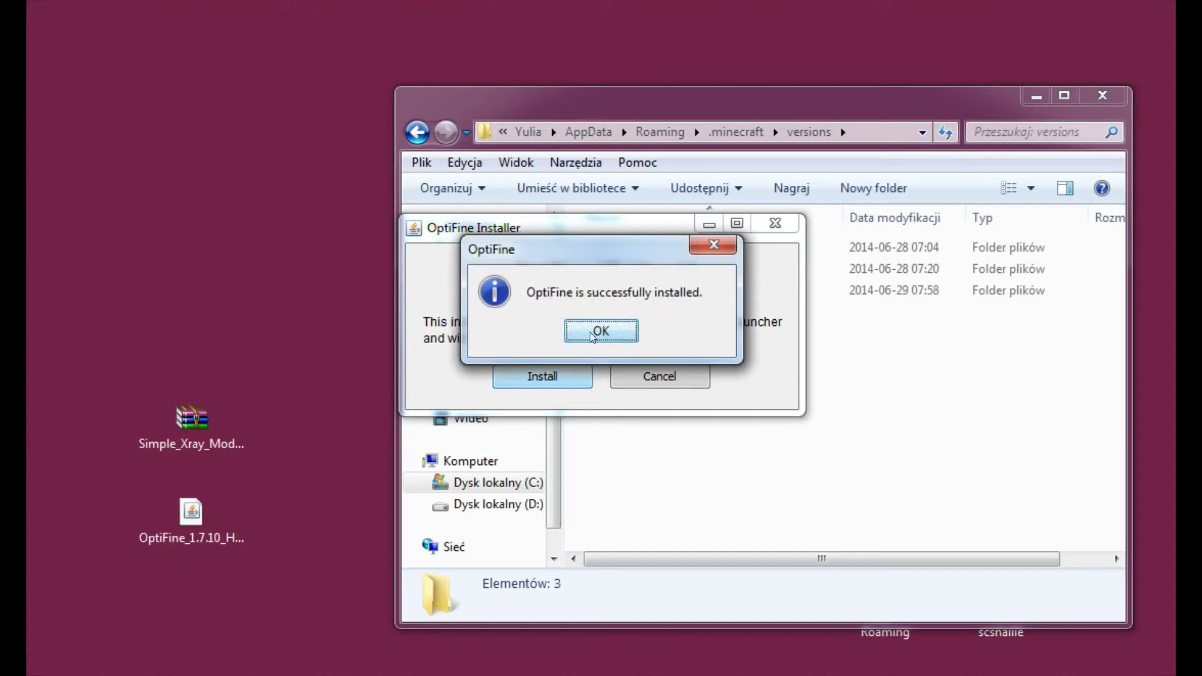
{"action": "left_click", "coordinate": [592, 337]}
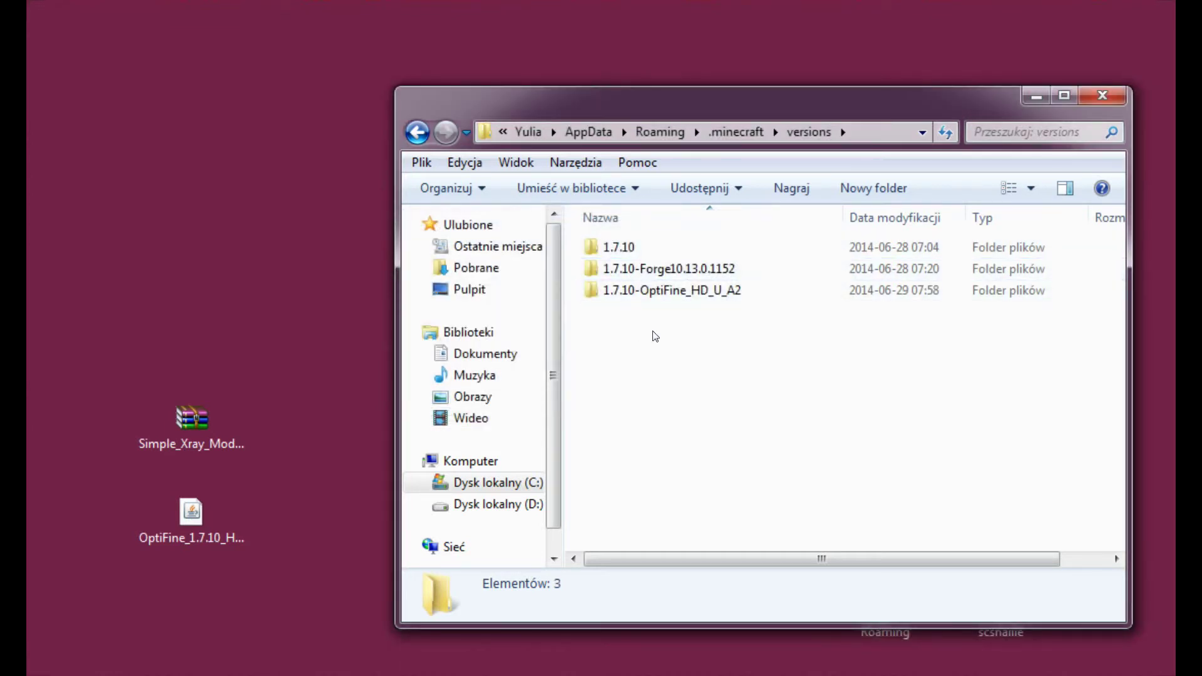
Step: Inspect the contents of the 1.7.10-OptiFine_HD_U_A2 and 1.7.10-Forge10.13.0.1152 version folders and close the folder window
{"action": "left_click", "coordinate": [670, 290]}
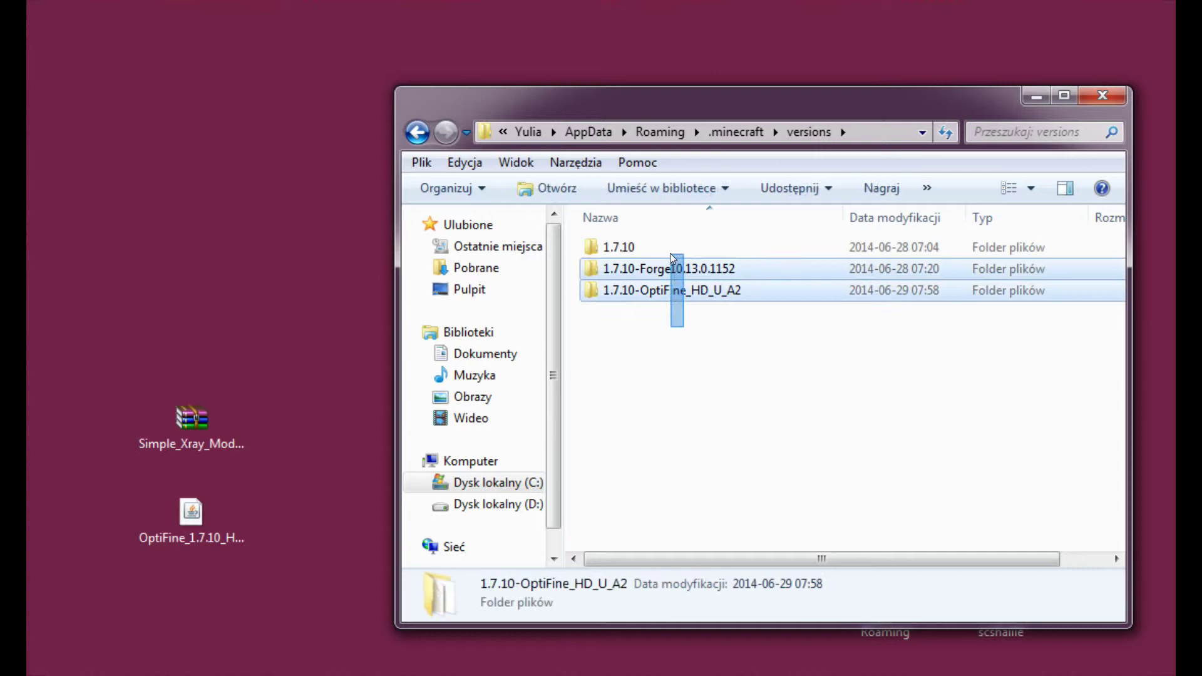
{"action": "left_click", "coordinate": [669, 305]}
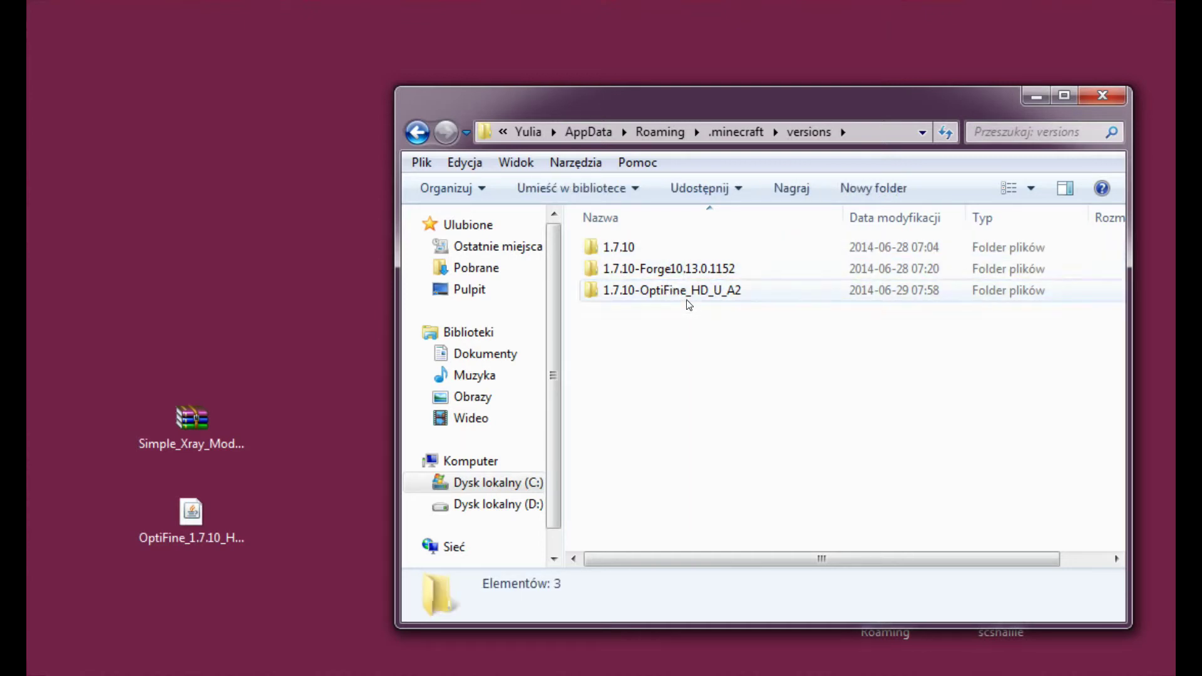
{"action": "double_click", "coordinate": [688, 306]}
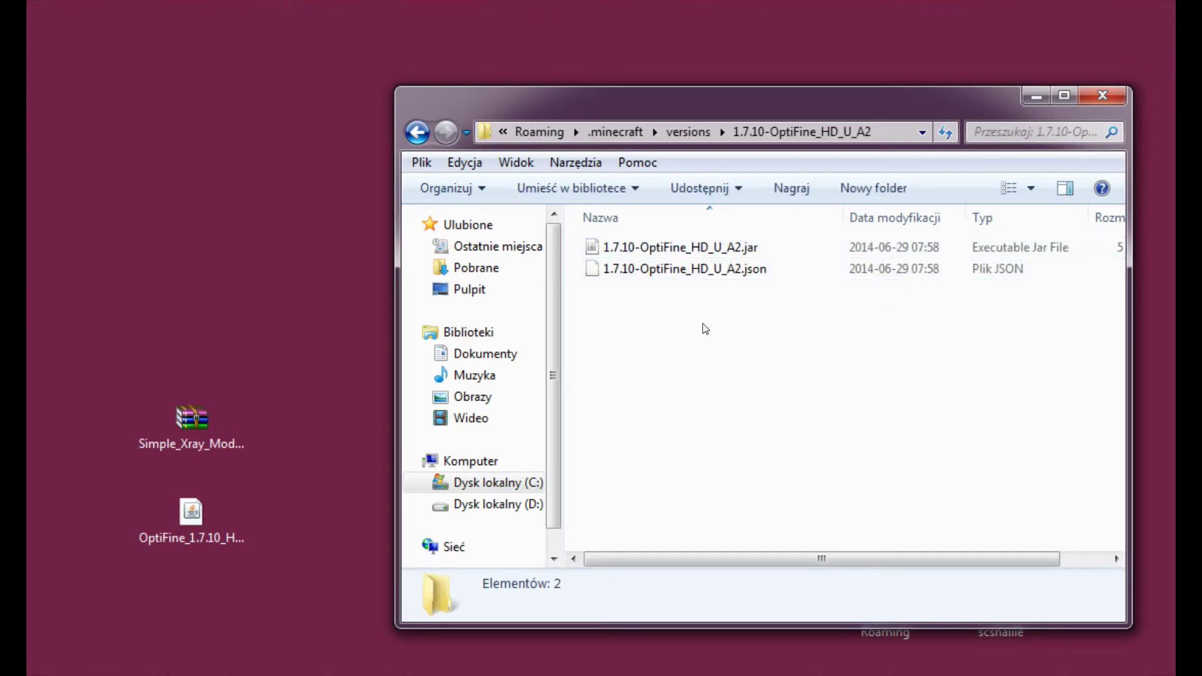
{"action": "left_click", "coordinate": [418, 132]}
{"action": "double_click", "coordinate": [688, 268]}
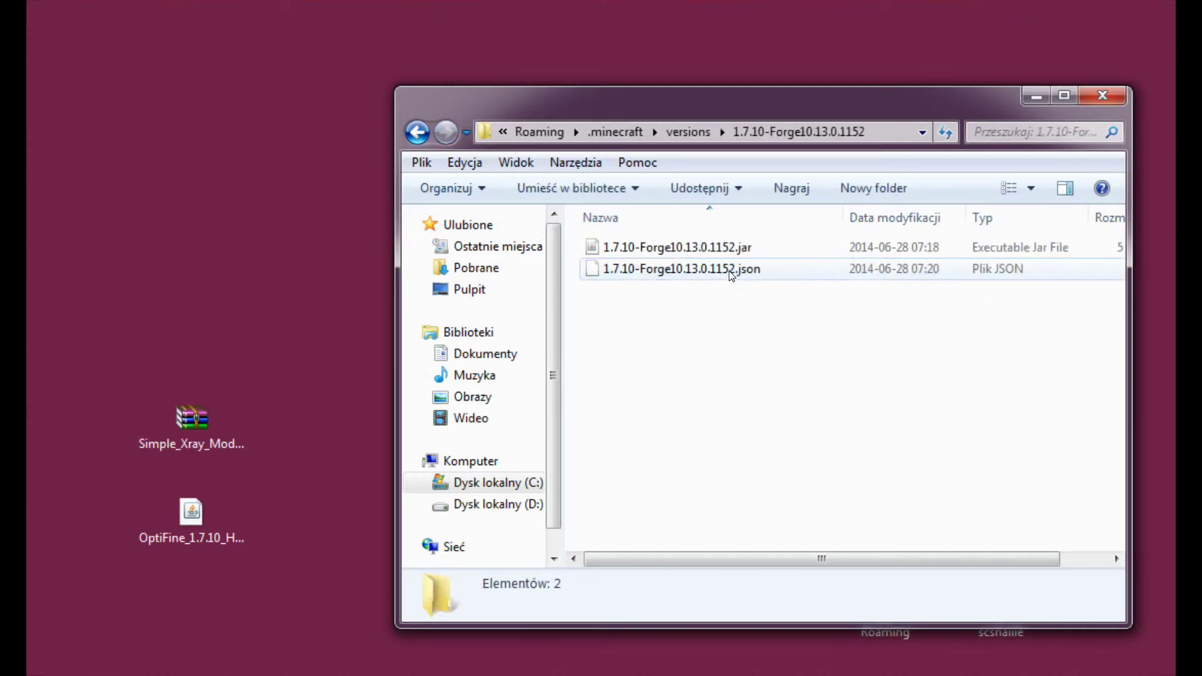
{"action": "left_click", "coordinate": [417, 128]}
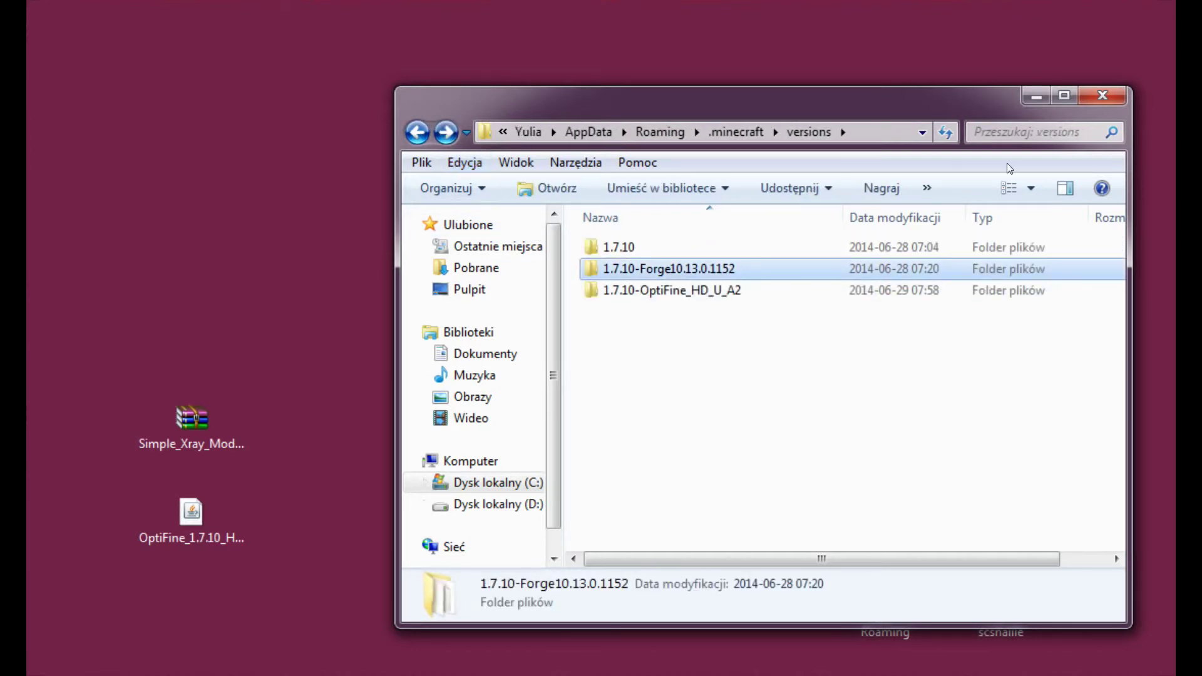
{"action": "left_click", "coordinate": [1113, 97]}
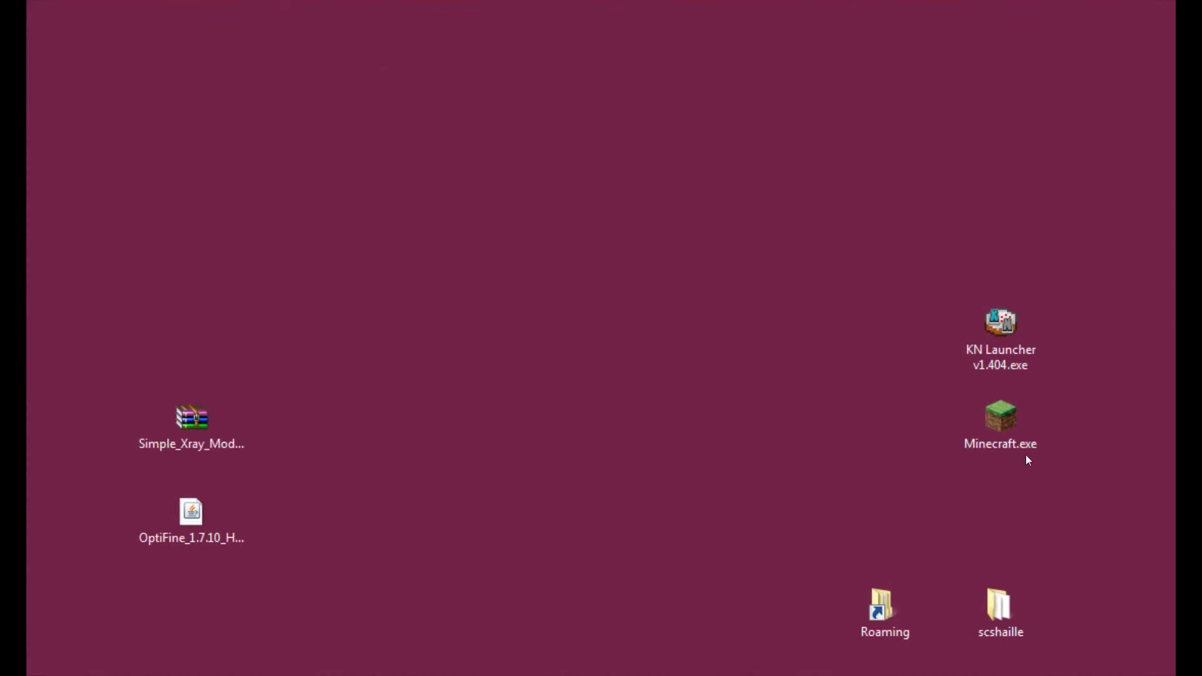
Step: Start the Minecraft launcher, check the available profiles with OptiFine selected, and close the launcher
{"action": "double_click", "coordinate": [1013, 417]}
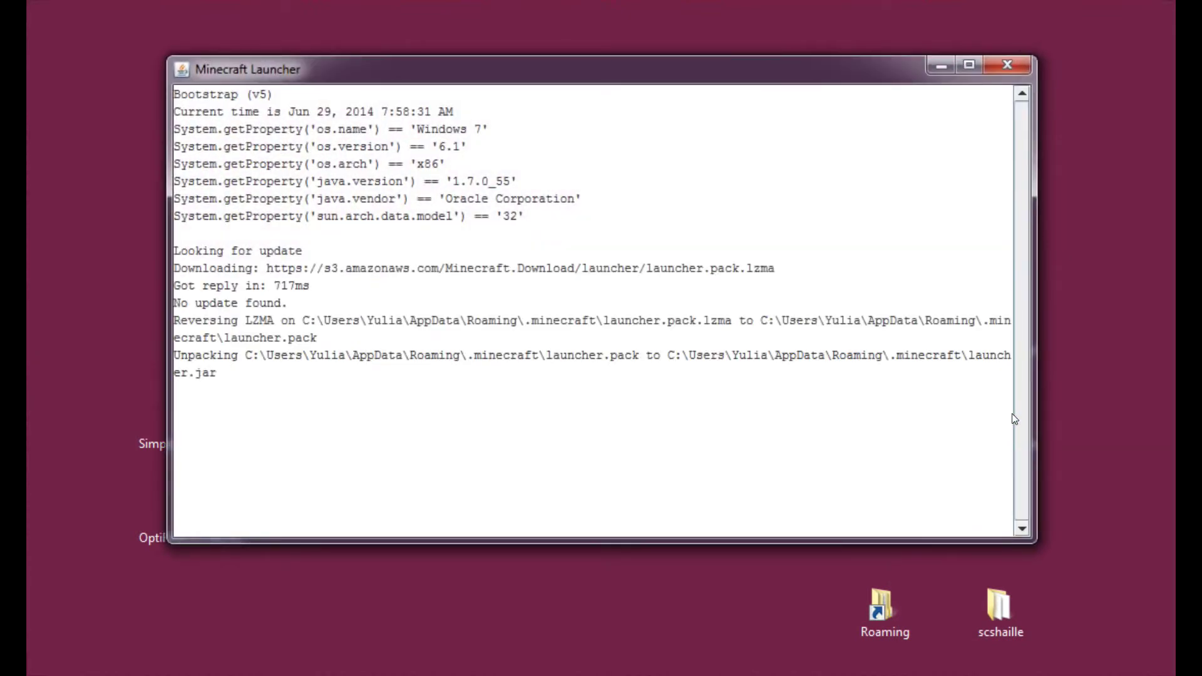
{"action": "left_click_drag", "start_coordinate": [755, 69], "coordinate": [695, 63]}
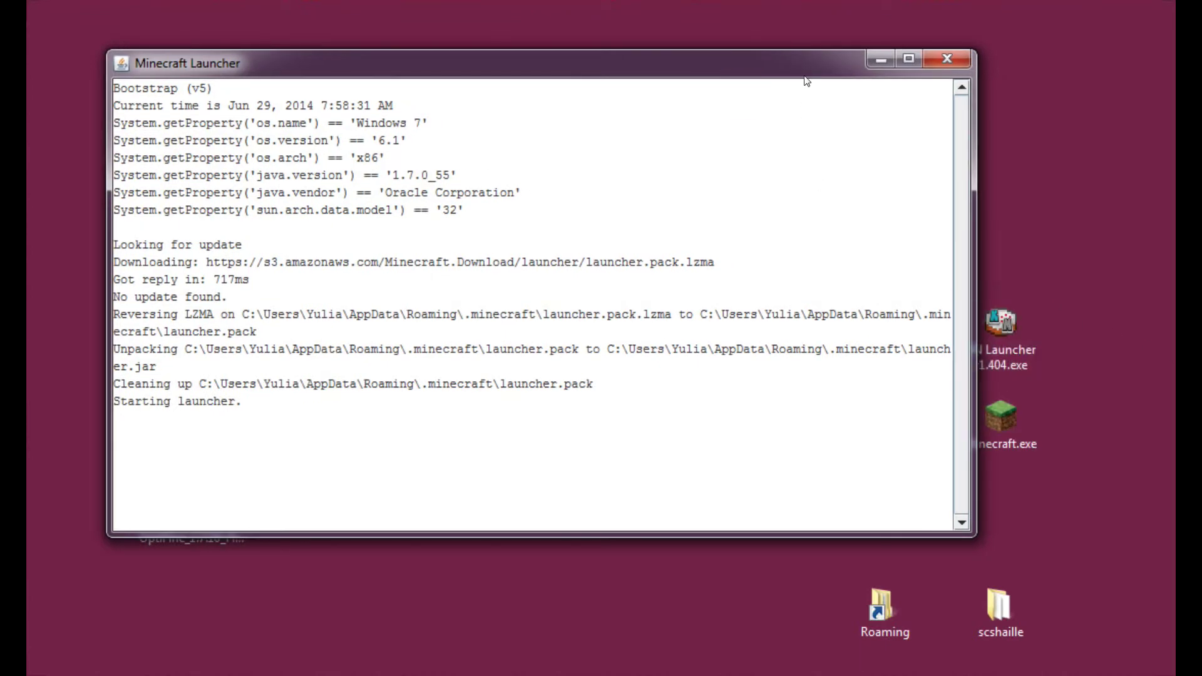
{"action": "left_click_drag", "start_coordinate": [807, 71], "coordinate": [895, 71]}
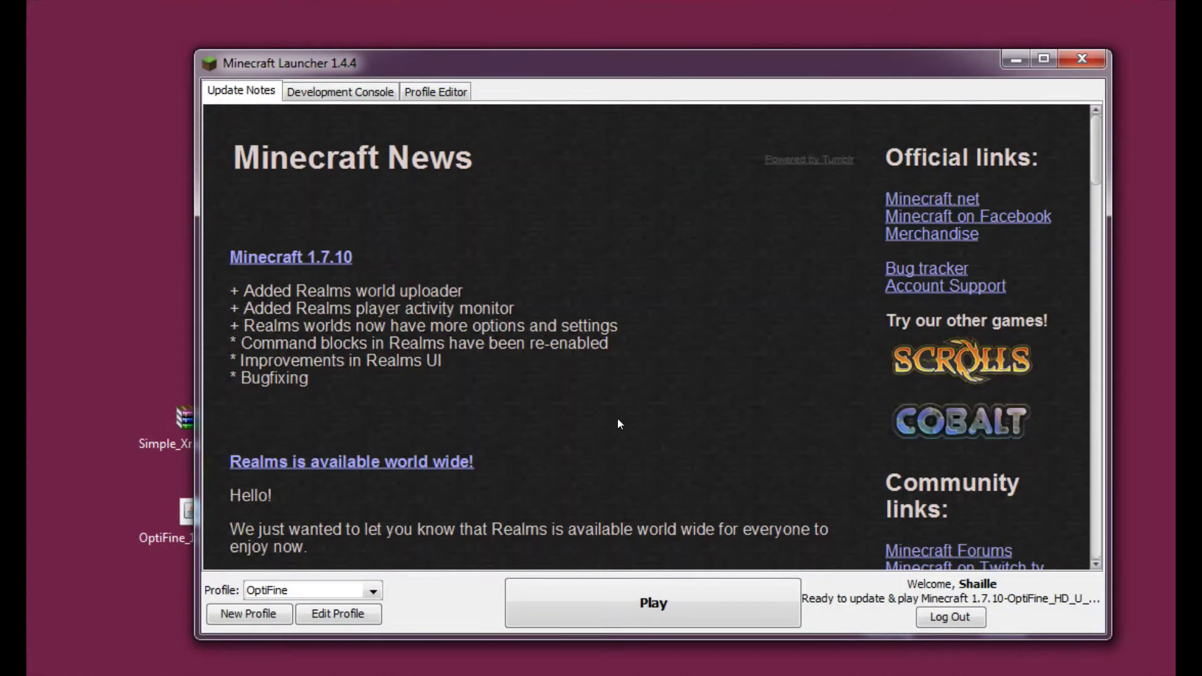
{"action": "left_click", "coordinate": [373, 591]}
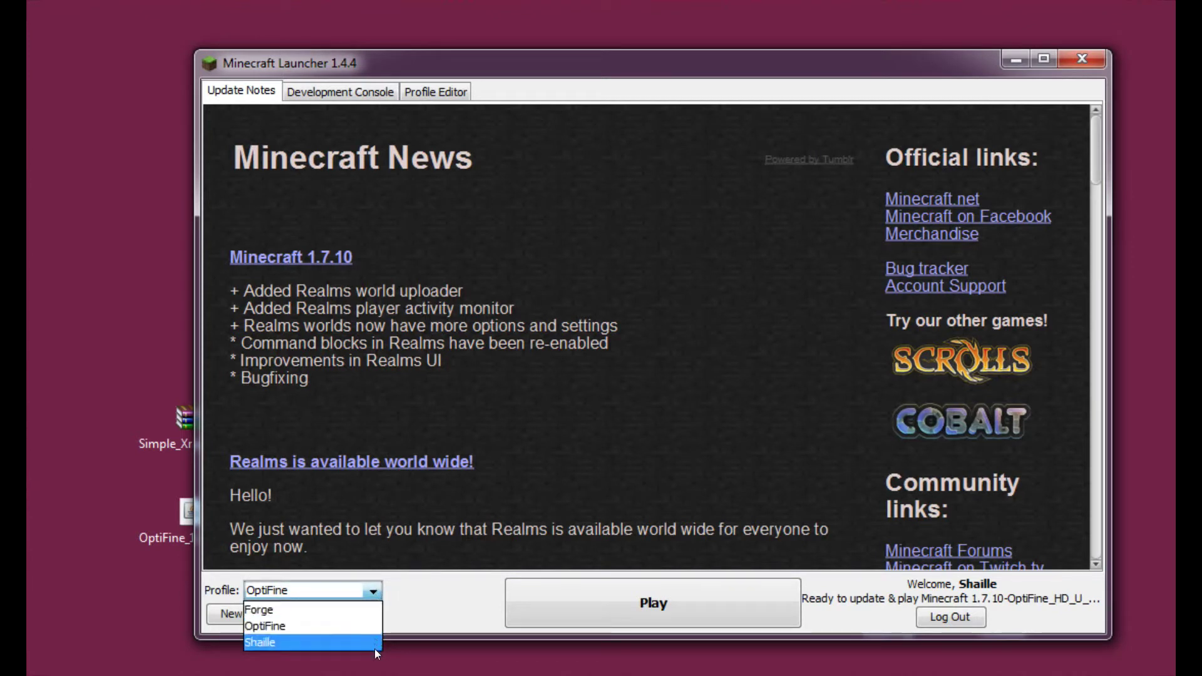
{"action": "left_click", "coordinate": [375, 591]}
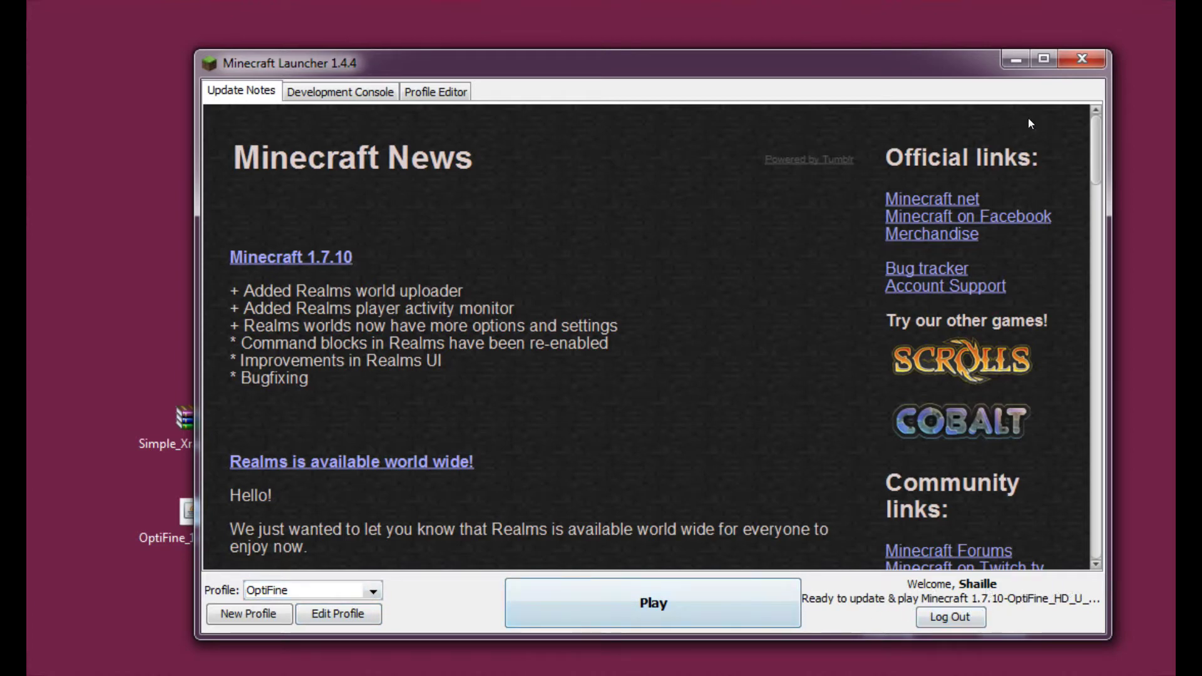
{"action": "left_click", "coordinate": [1072, 58]}
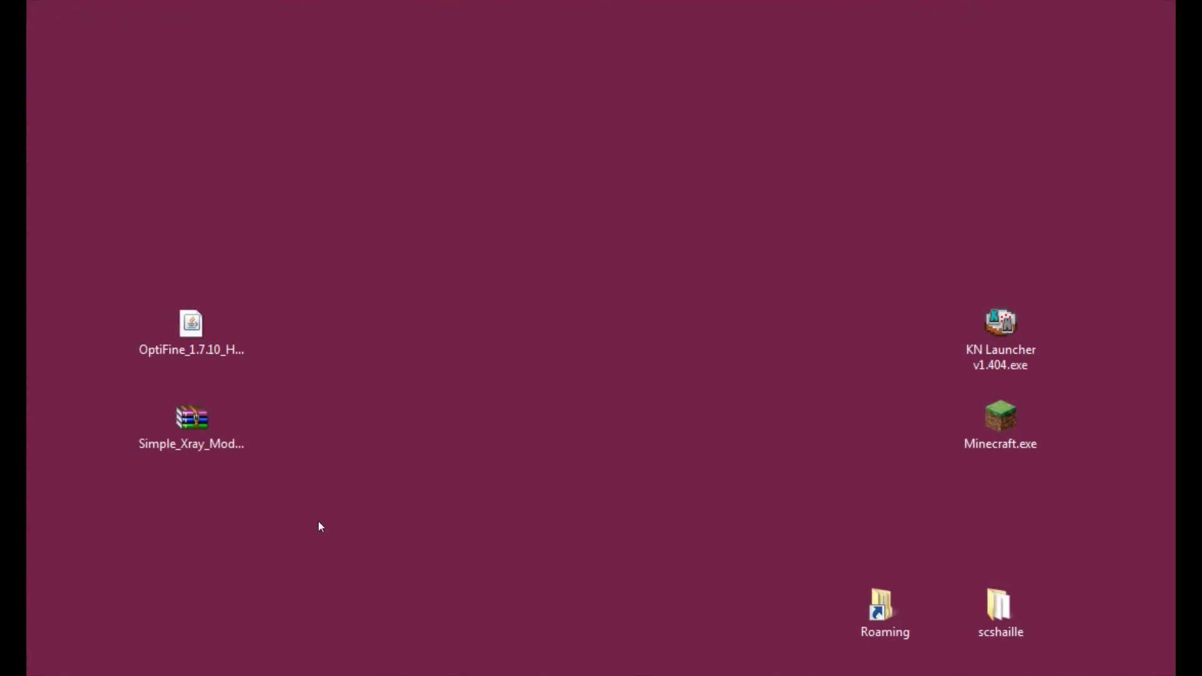
Step: Examine the Simple Xray Mod forum topic for its current version, supported Minecraft version and the version 1.5.0 download links
{"action": "left_click_drag", "start_coordinate": [255, 486], "coordinate": [240, 482]}
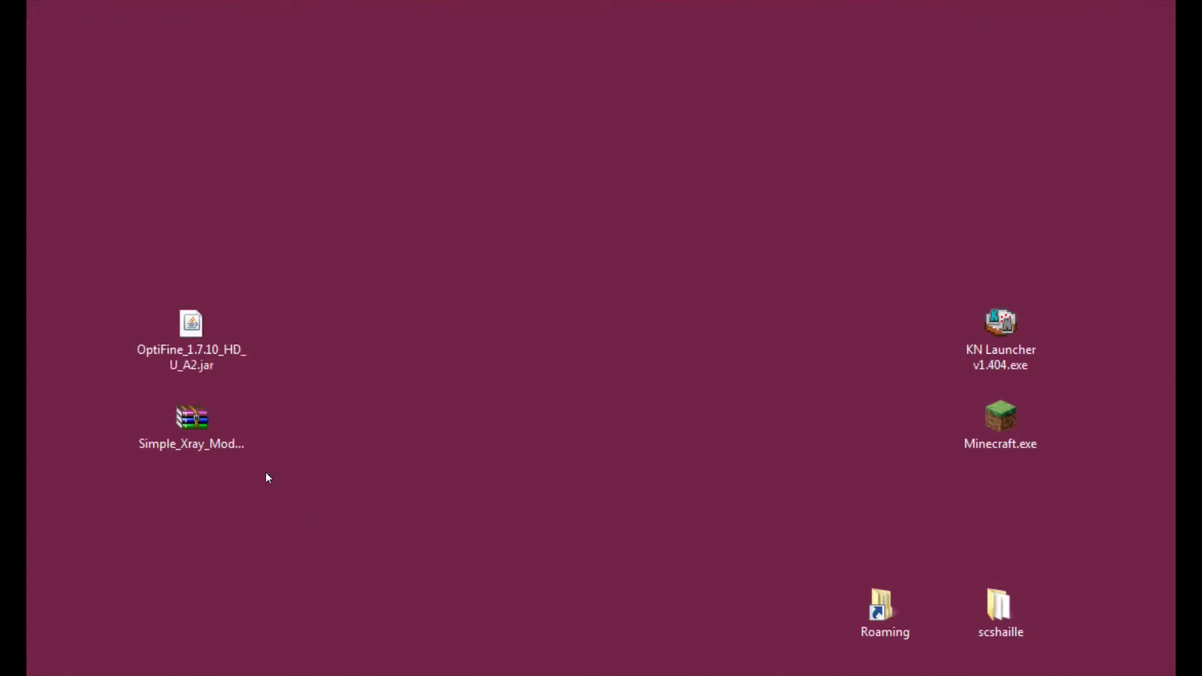
{"action": "left_click", "coordinate": [207, 446]}
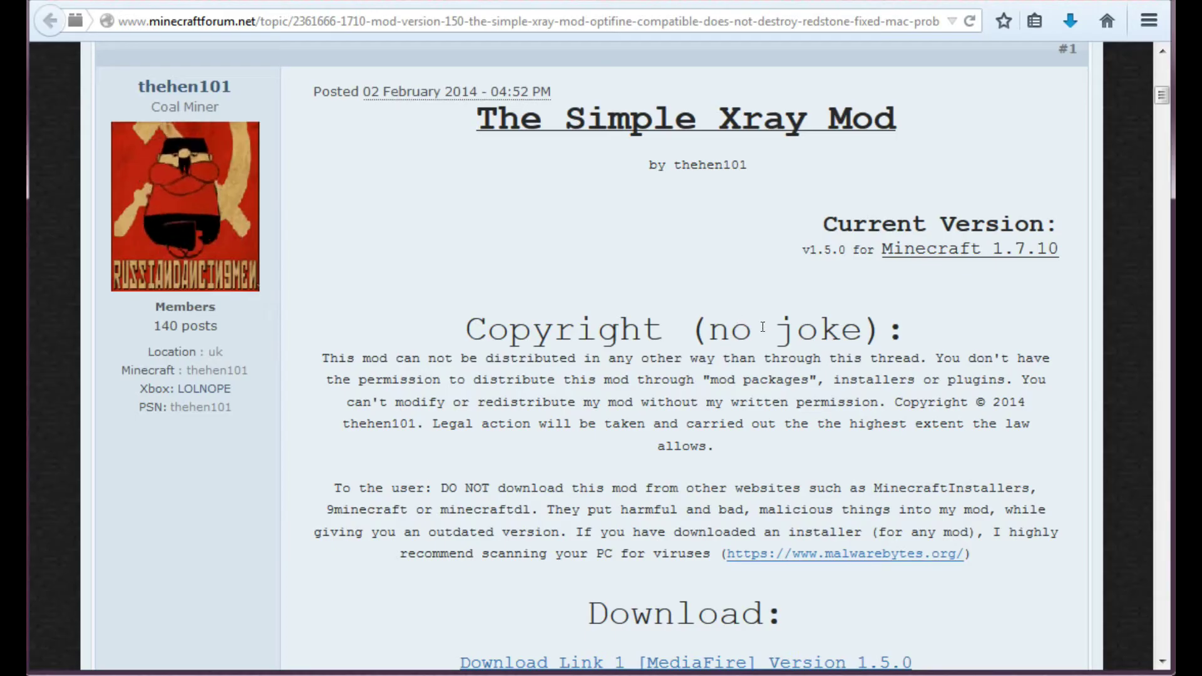
{"action": "scroll", "coordinate": [763, 332], "scroll_direction": "up", "scroll_amount": 1}
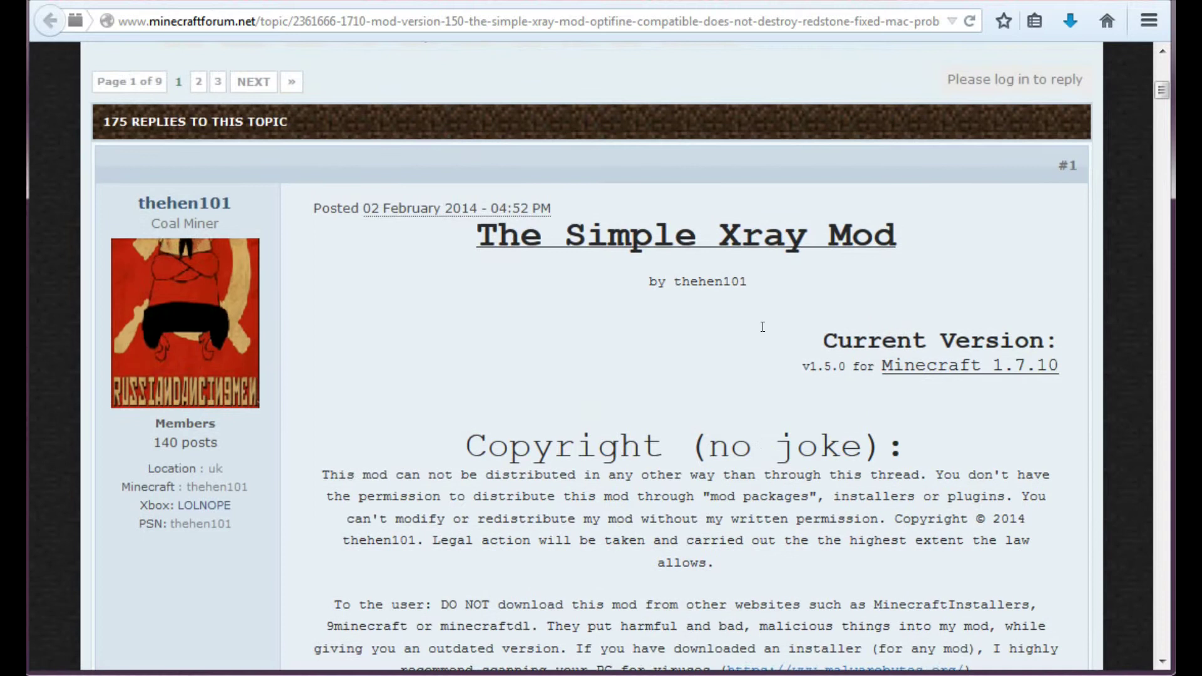
{"action": "scroll", "coordinate": [763, 332], "scroll_direction": "down", "scroll_amount": 1}
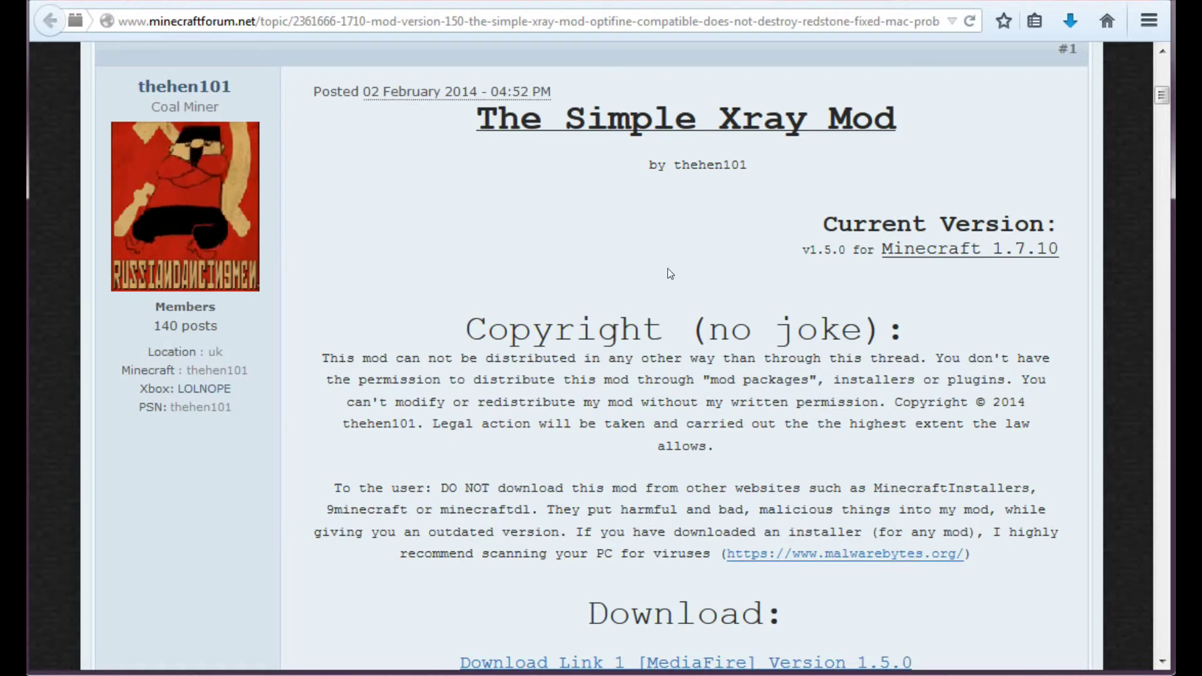
{"action": "scroll", "coordinate": [667, 283], "scroll_direction": "down", "scroll_amount": 3}
{"action": "scroll", "coordinate": [667, 283], "scroll_direction": "down", "scroll_amount": 3}
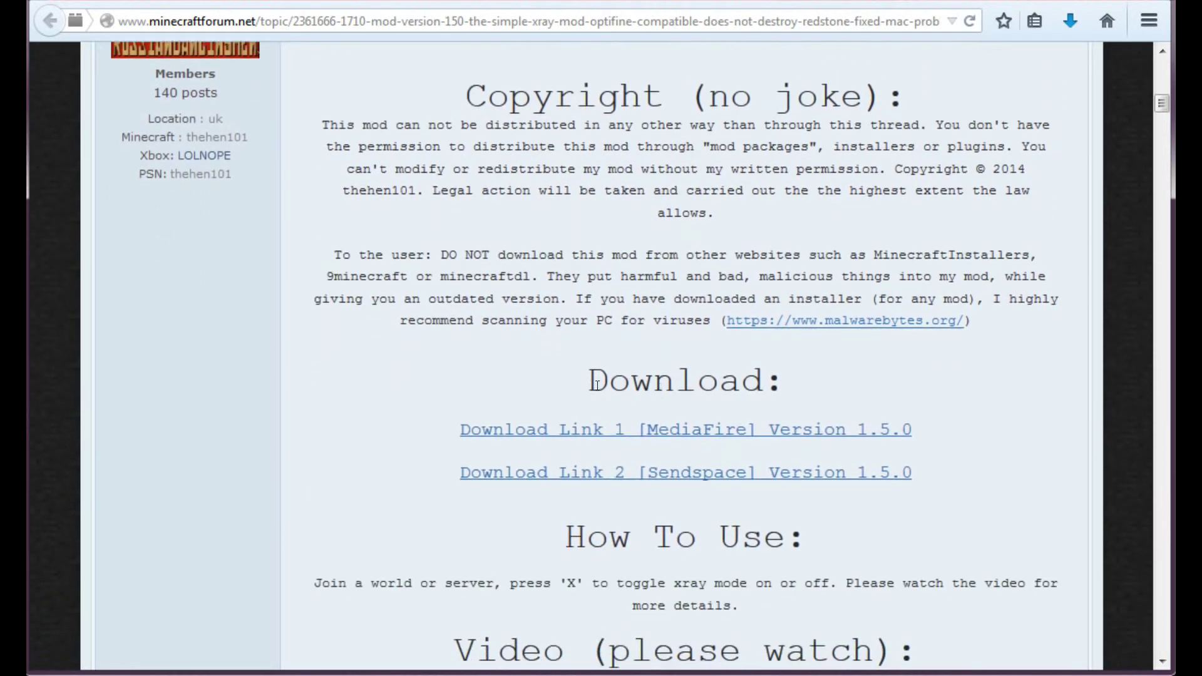
{"action": "left_click_drag", "start_coordinate": [575, 376], "coordinate": [986, 475]}
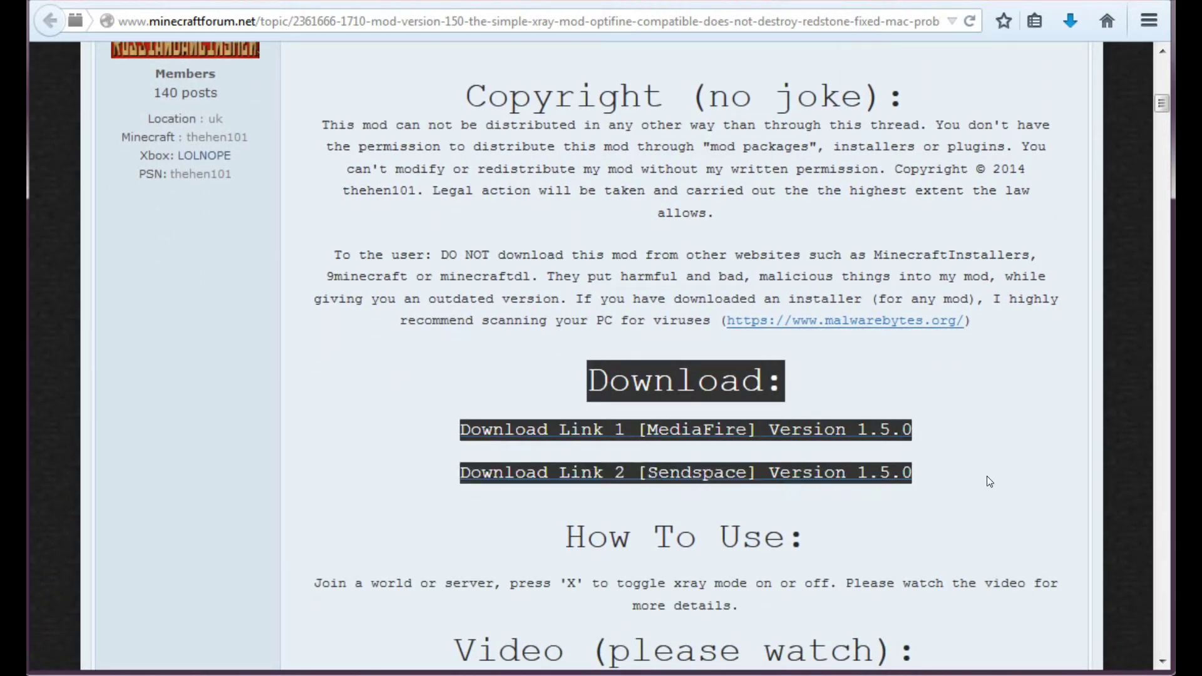
{"action": "left_click", "coordinate": [859, 470]}
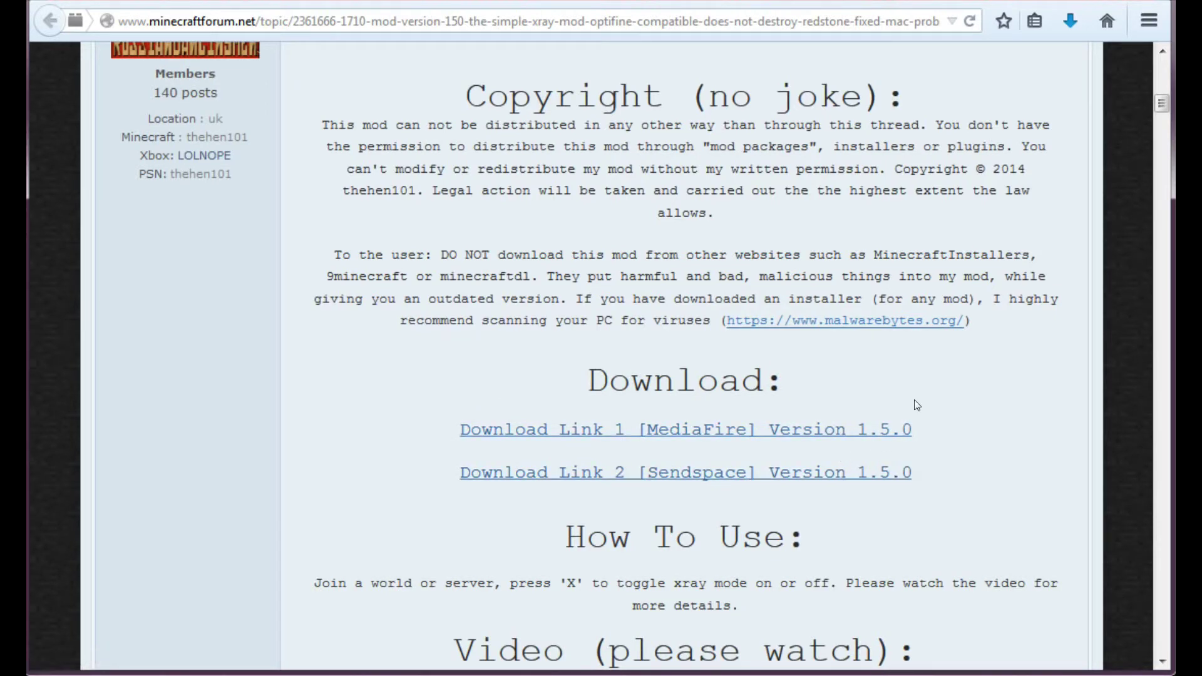
{"action": "scroll", "coordinate": [974, 459], "scroll_direction": "up", "scroll_amount": 1}
{"action": "scroll", "coordinate": [974, 457], "scroll_direction": "up", "scroll_amount": 3}
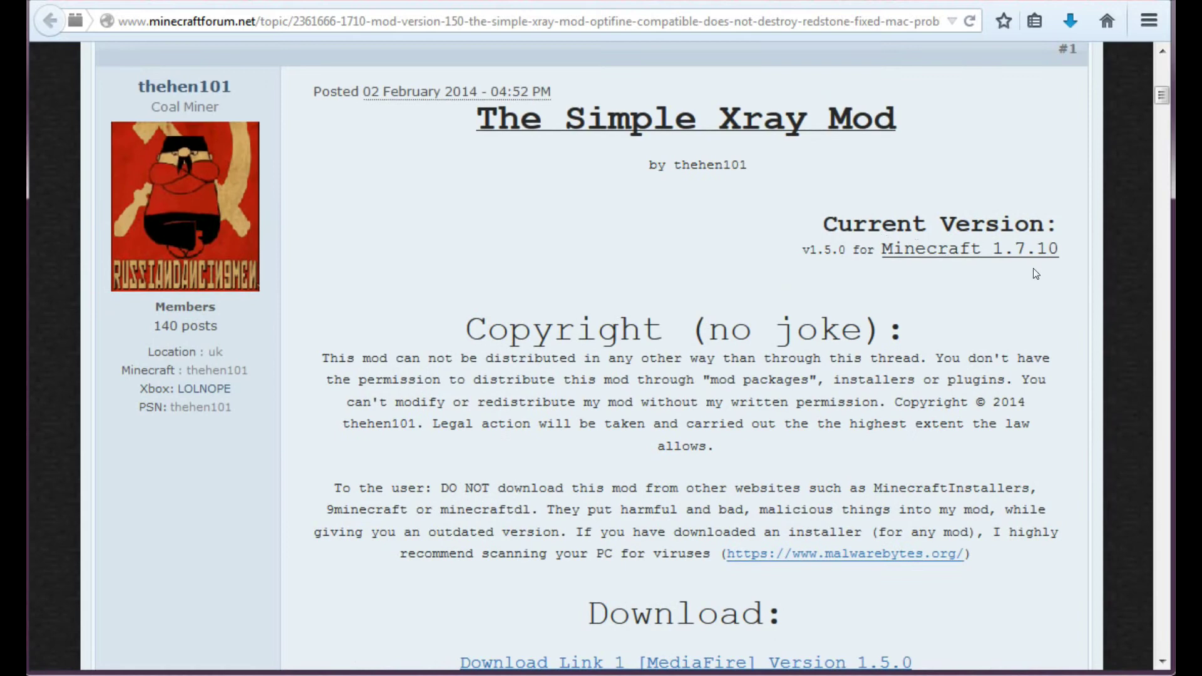
{"action": "left_click_drag", "start_coordinate": [979, 233], "coordinate": [1048, 308]}
{"action": "left_click", "coordinate": [1048, 308]}
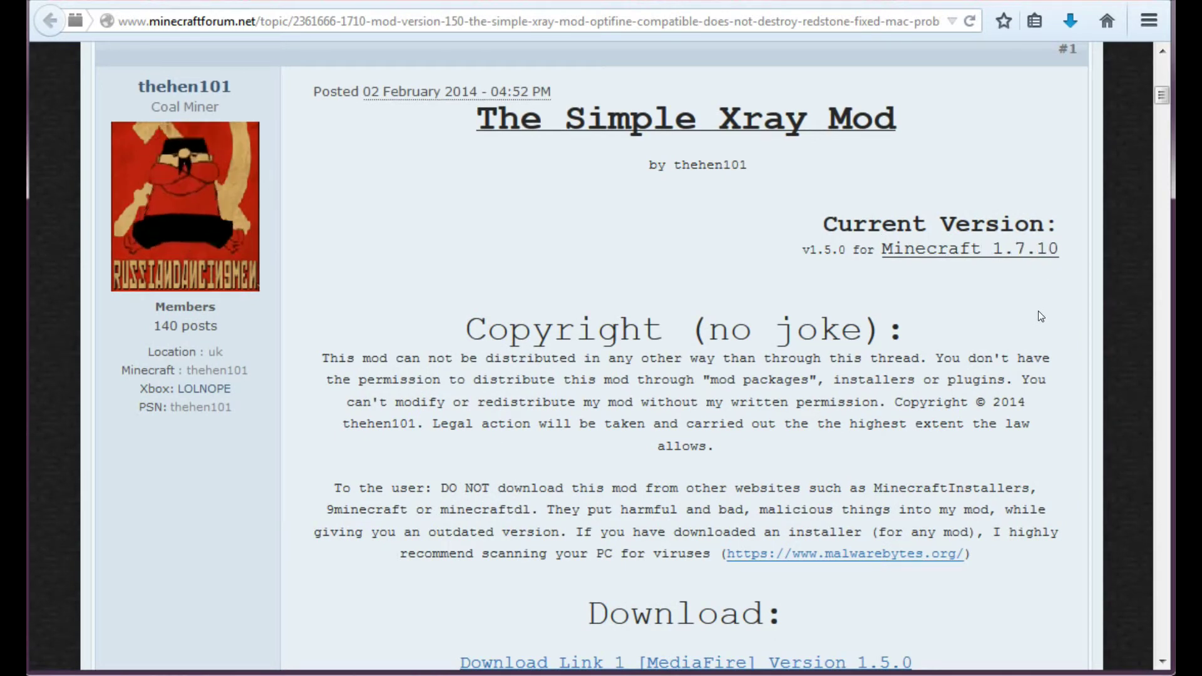
{"action": "scroll", "coordinate": [1028, 317], "scroll_direction": "down", "scroll_amount": 5}
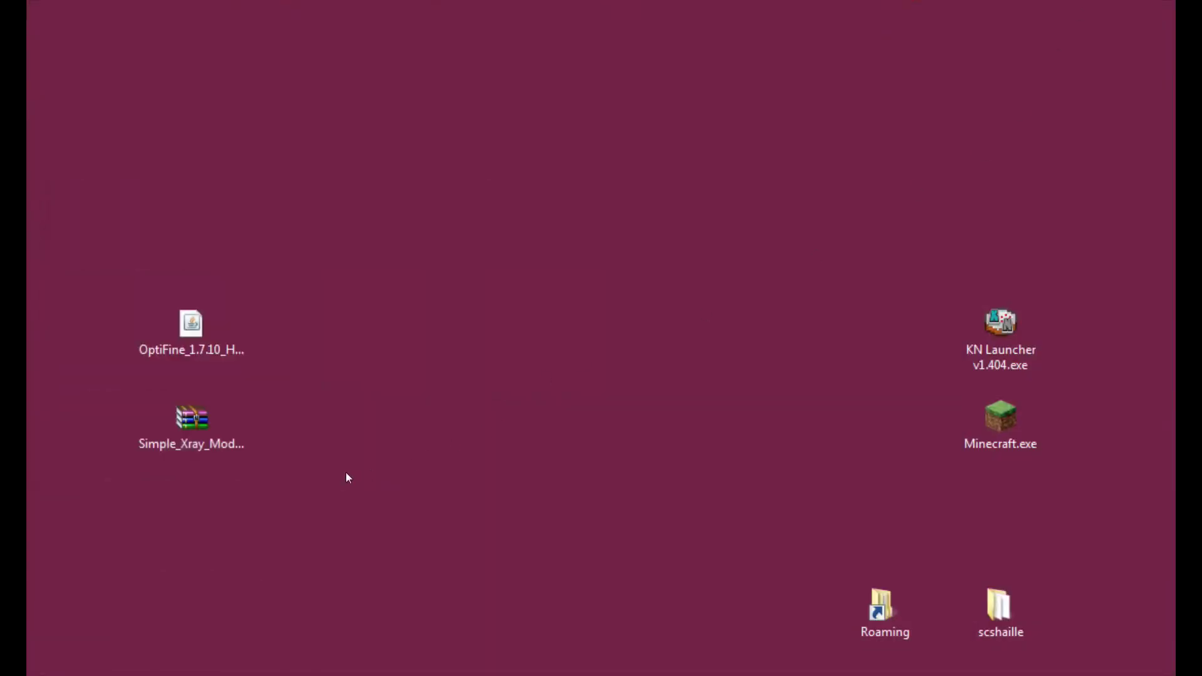
Step: Check the full file name of the Simple Xray Mod archive on the desktop
{"action": "left_click_drag", "start_coordinate": [330, 486], "coordinate": [244, 460]}
{"action": "left_click", "coordinate": [340, 465]}
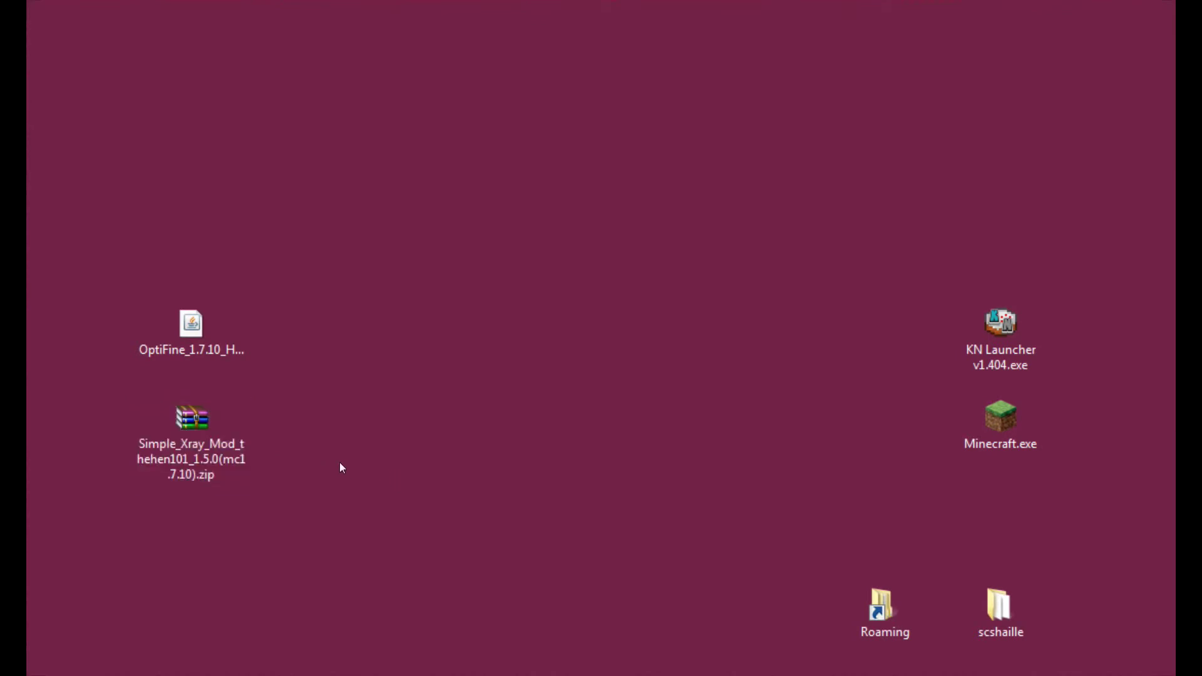
{"action": "left_click", "coordinate": [214, 418]}
{"action": "left_click", "coordinate": [487, 449]}
{"action": "left_click", "coordinate": [981, 596]}
Step: Open the 1.7.10-OptiFine_HD_U_A2 folder within the .minecraft versions folder, starting from the Roaming shortcut
{"action": "double_click", "coordinate": [886, 593]}
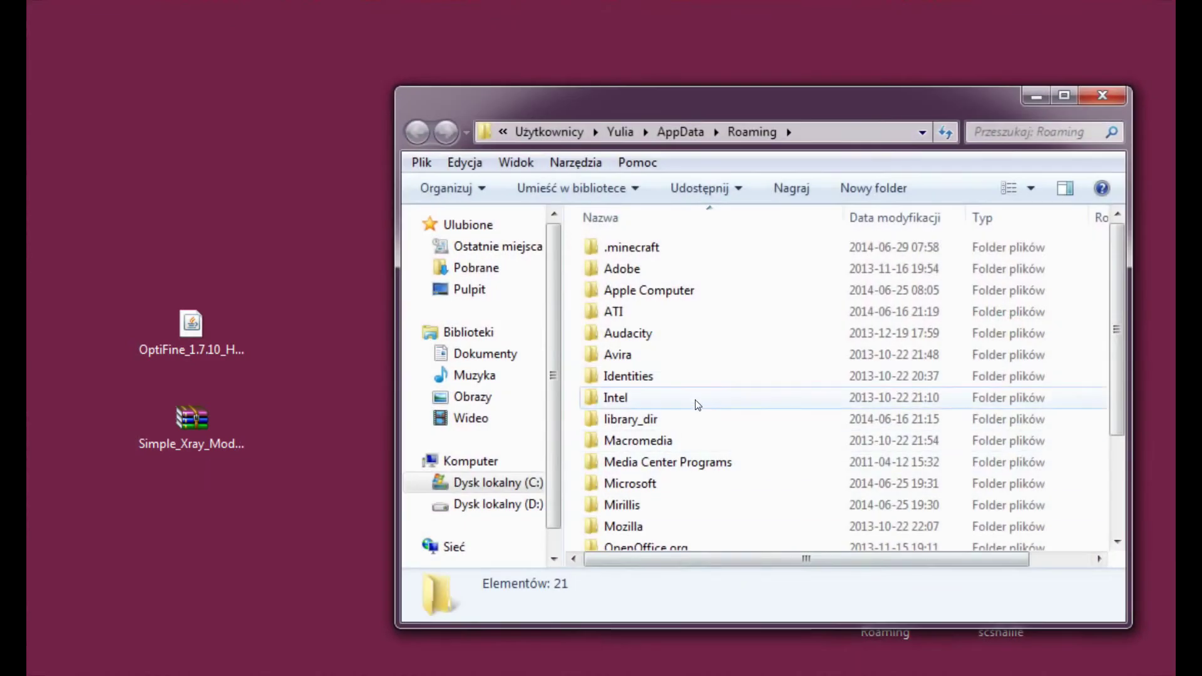
{"action": "double_click", "coordinate": [681, 247]}
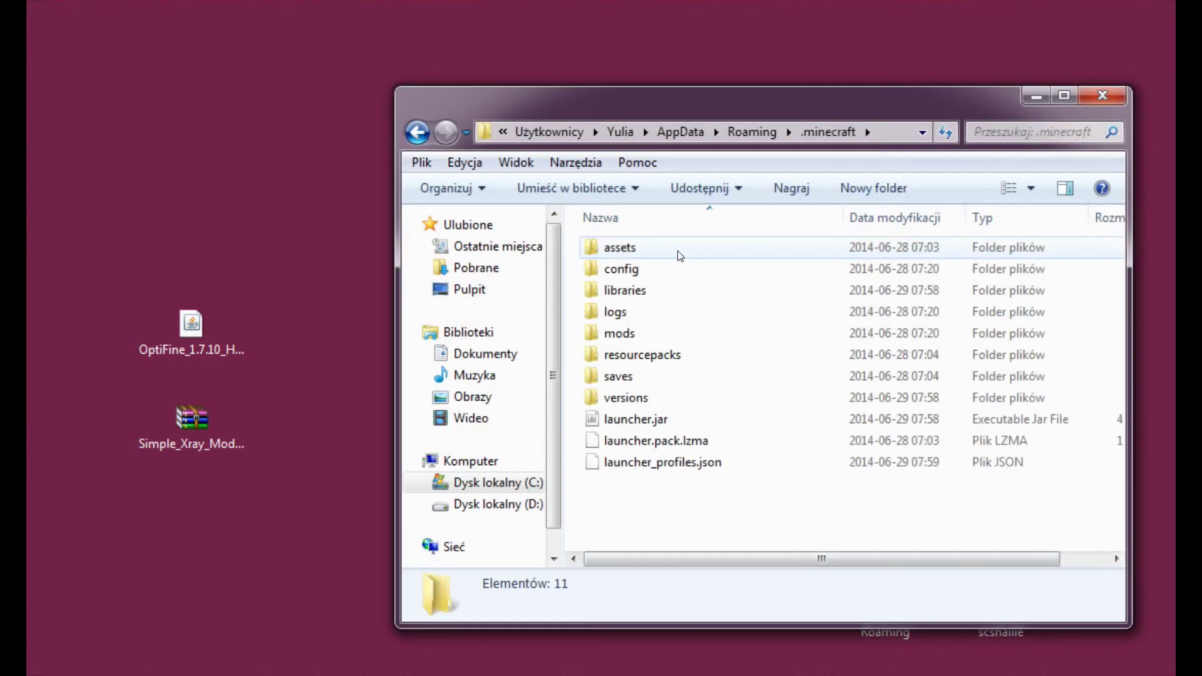
{"action": "left_click", "coordinate": [417, 132]}
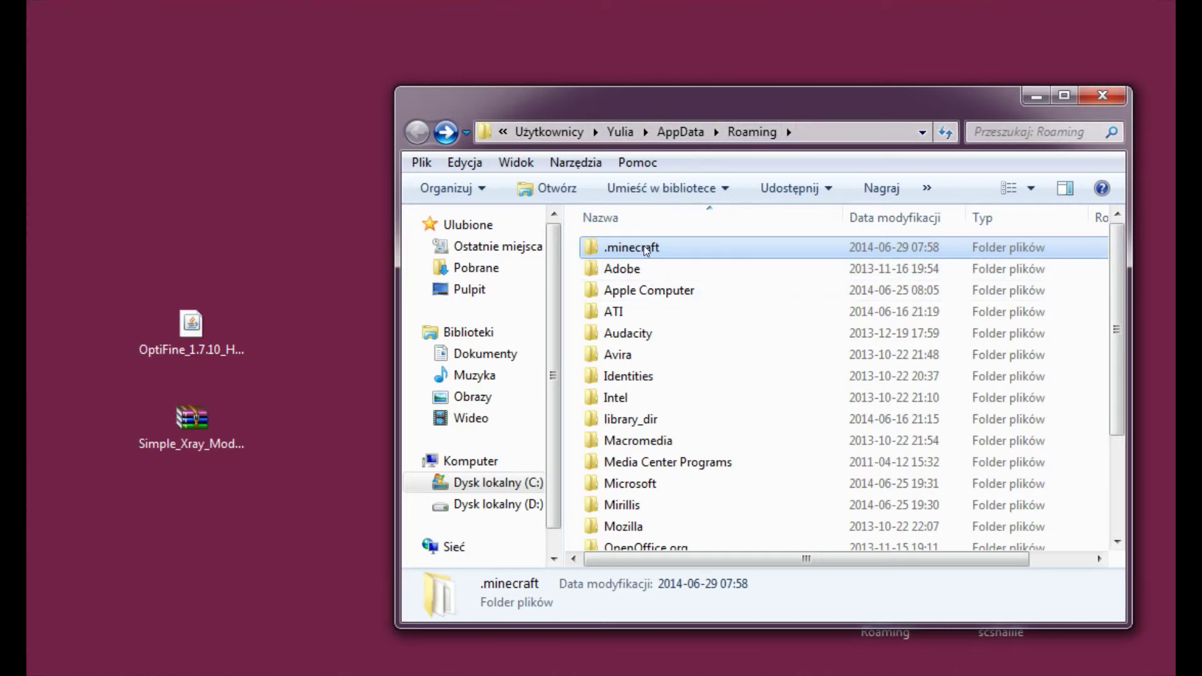
{"action": "double_click", "coordinate": [647, 248]}
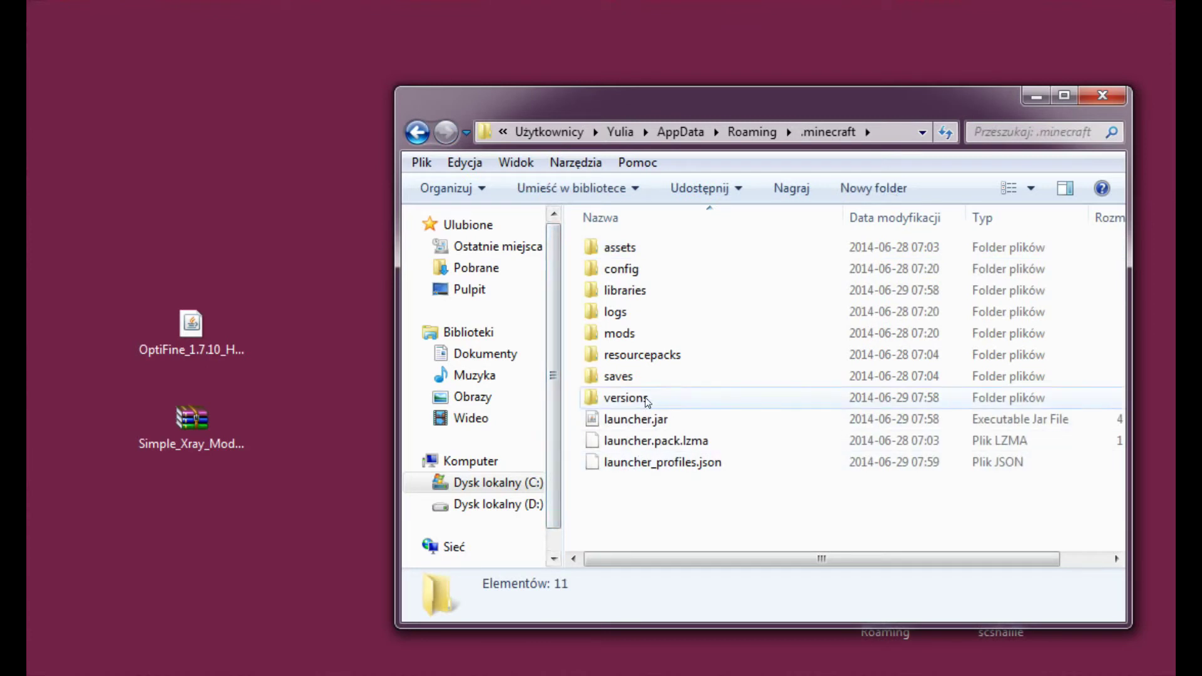
{"action": "double_click", "coordinate": [647, 399]}
{"action": "double_click", "coordinate": [661, 290]}
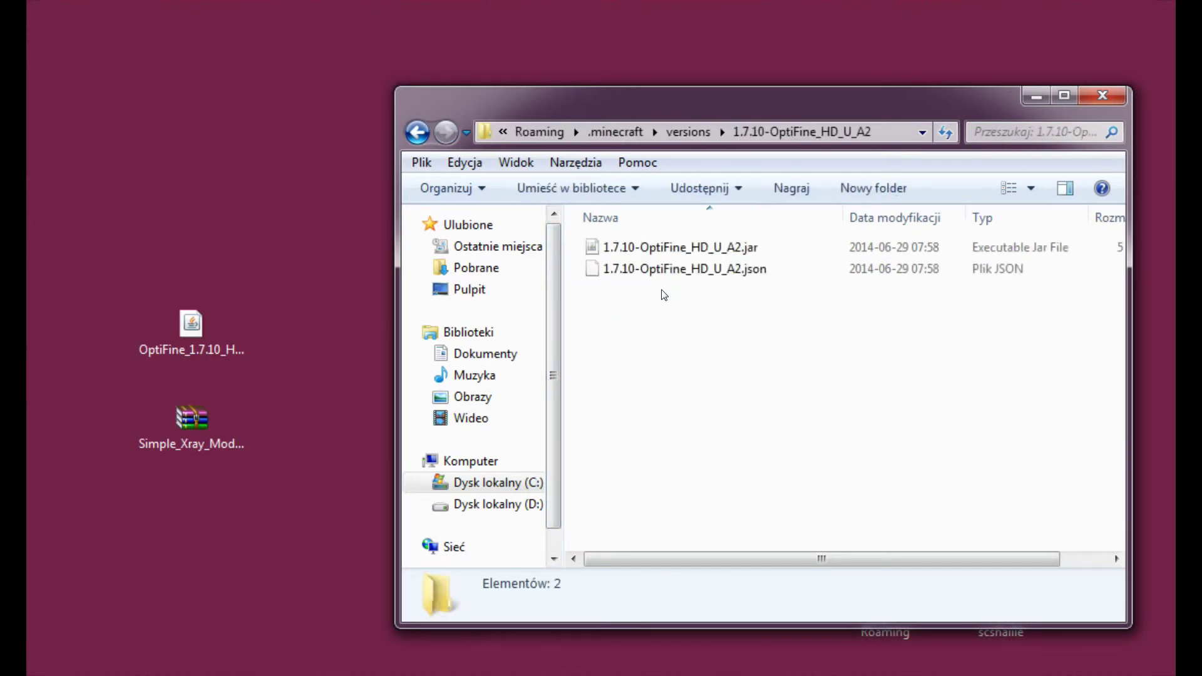
Step: Open 1.7.10-OptiFine_HD_U_A2.jar with WinRAR and narrow its window to make room beside it
{"action": "right_click", "coordinate": [762, 261]}
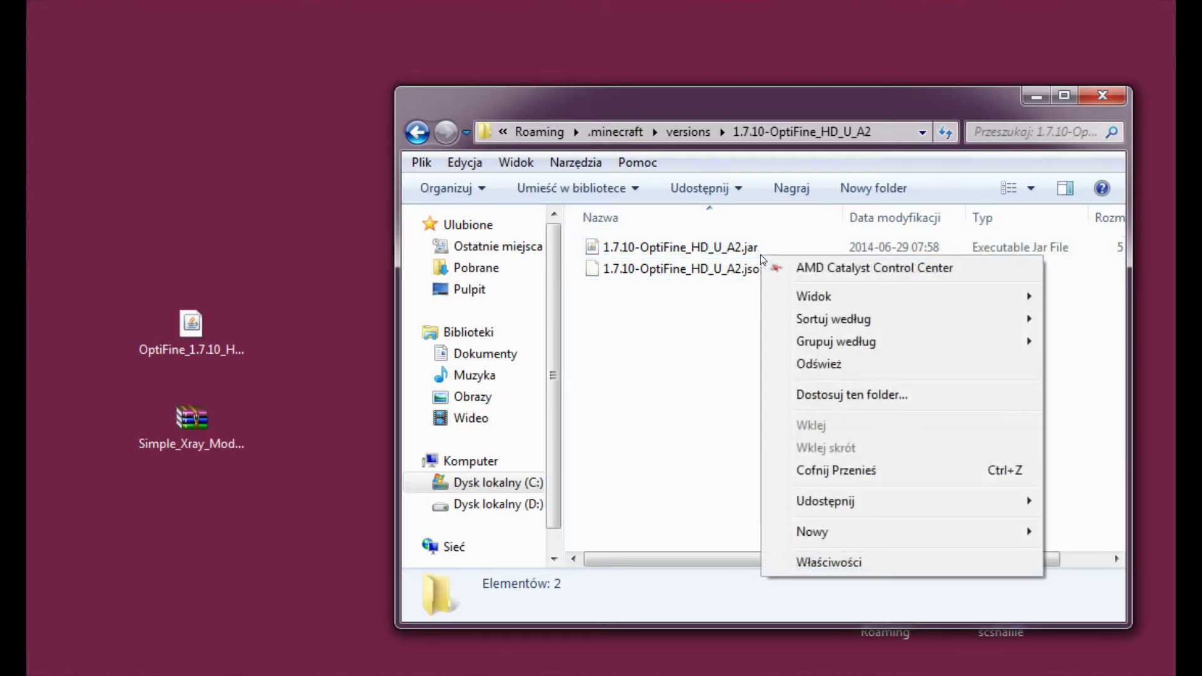
{"action": "left_click", "coordinate": [687, 340]}
{"action": "right_click", "coordinate": [608, 245]}
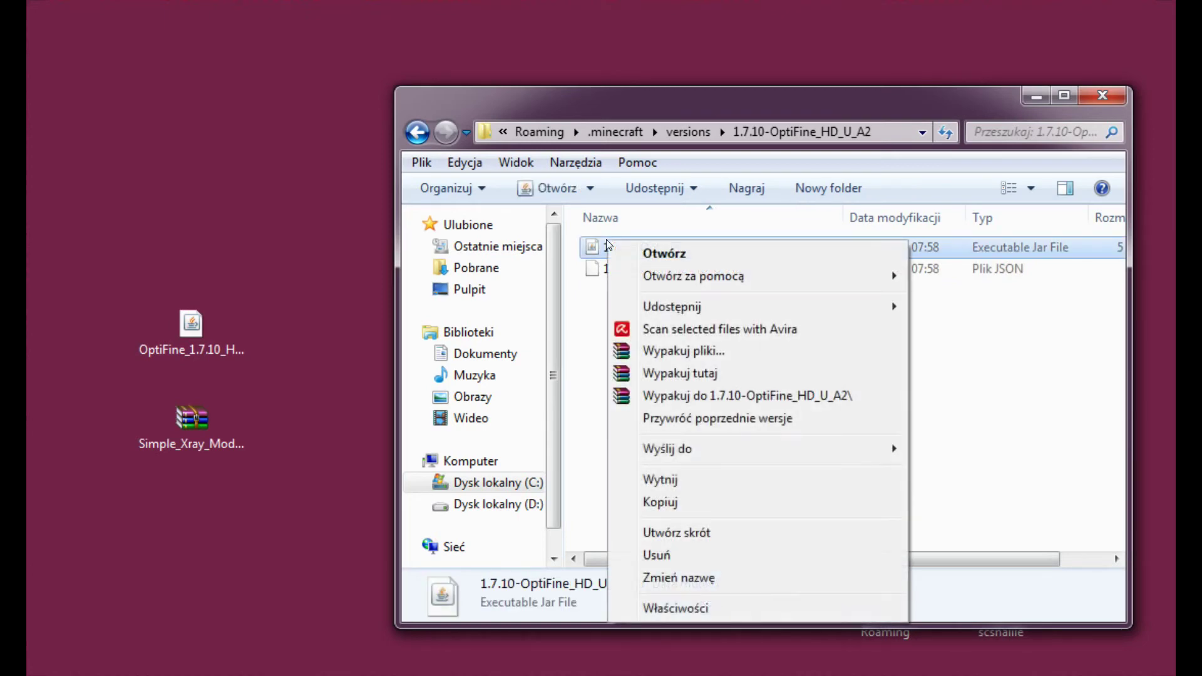
{"action": "mouse_move", "coordinate": [665, 275]}
{"action": "left_click", "coordinate": [911, 279]}
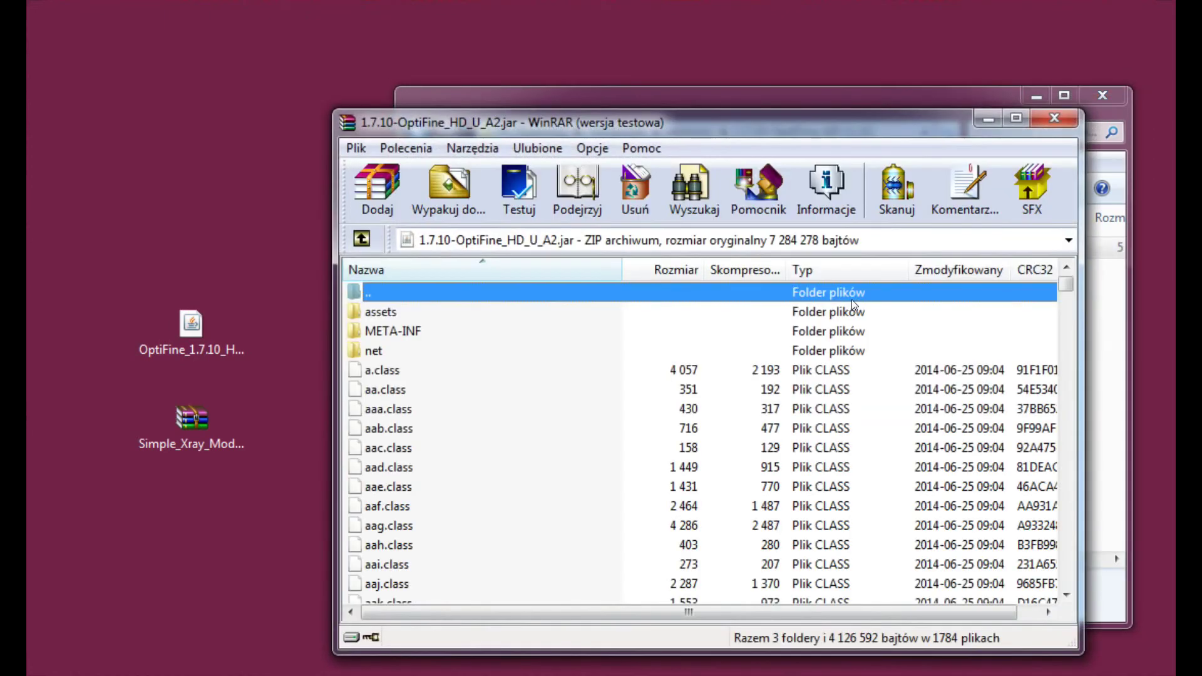
{"action": "left_click_drag", "start_coordinate": [346, 380], "coordinate": [746, 380]}
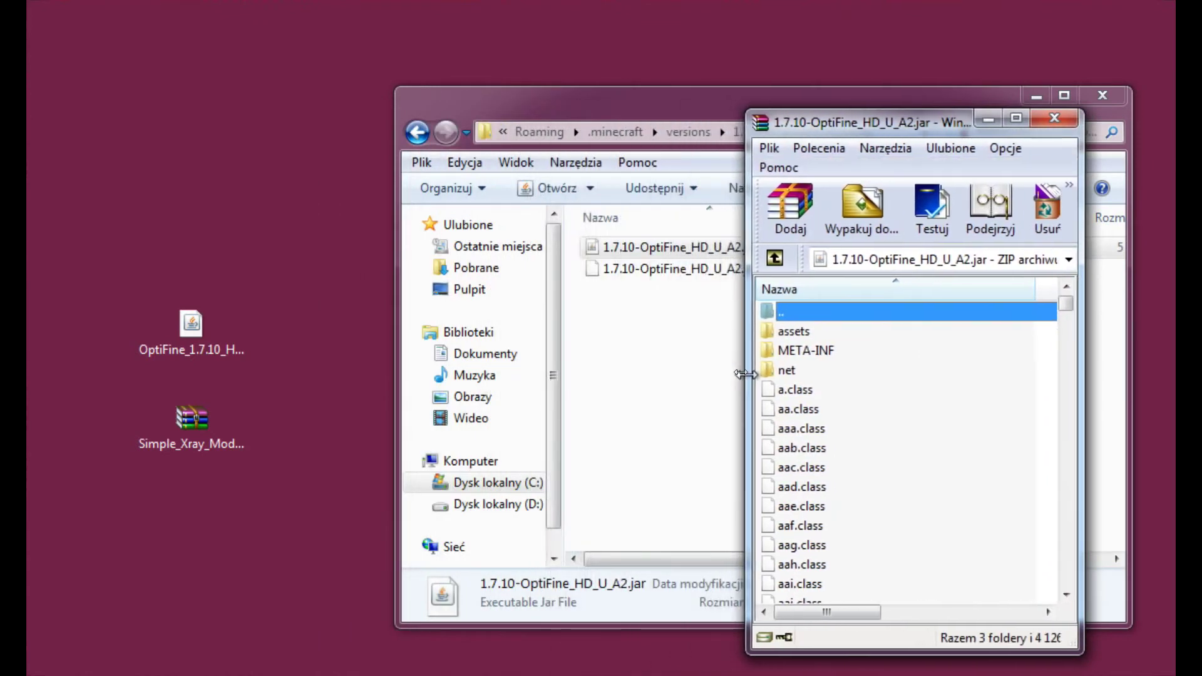
{"action": "double_click", "coordinate": [913, 111]}
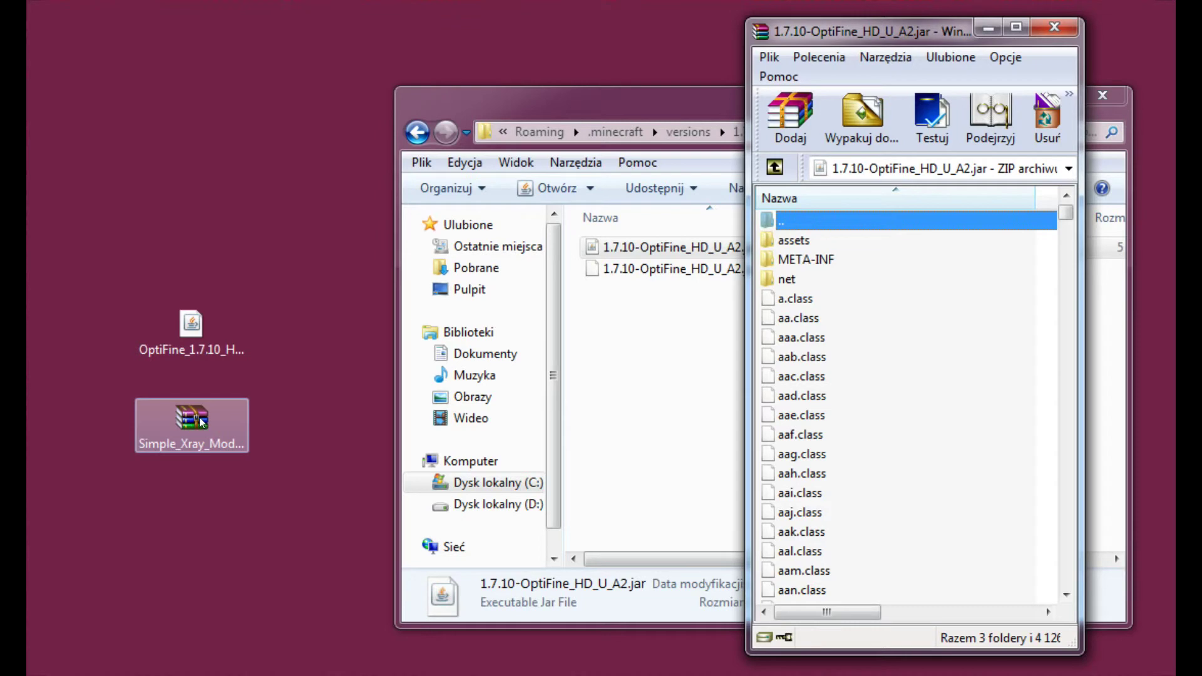
Step: Open the Simple Xray Mod zip from the desktop and arrange its window beside the OptiFine jar's window
{"action": "double_click", "coordinate": [201, 423]}
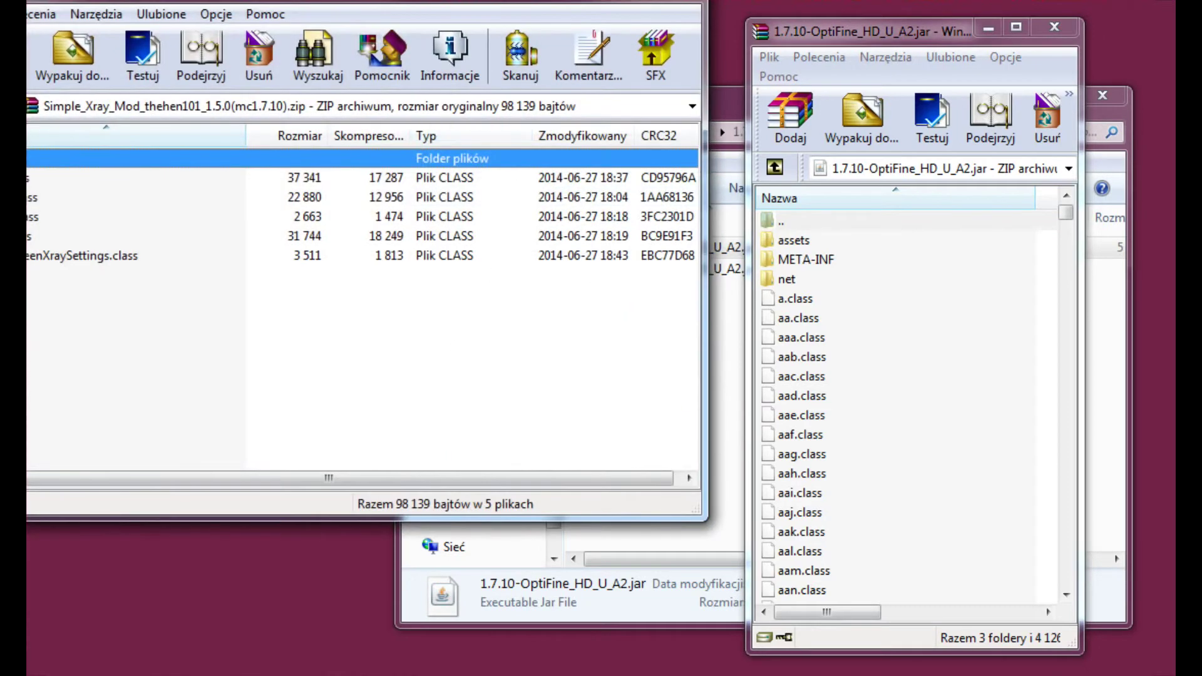
{"action": "left_click_drag", "start_coordinate": [28, 335], "coordinate": [293, 336]}
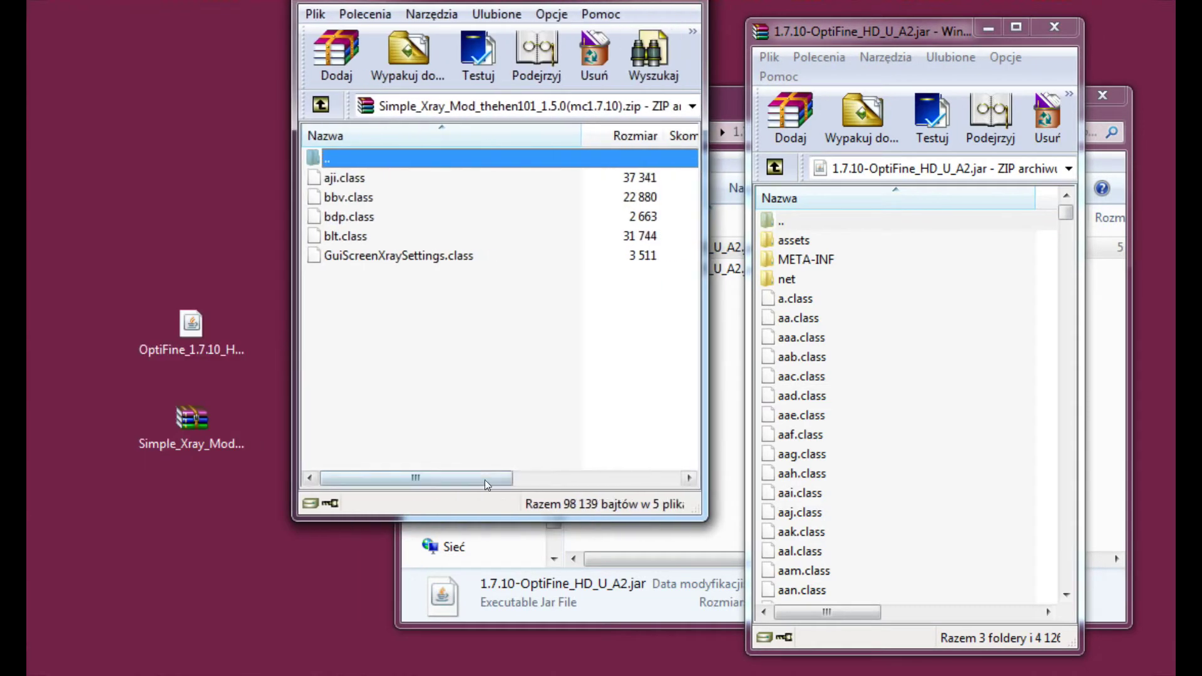
{"action": "left_click_drag", "start_coordinate": [483, 517], "coordinate": [488, 649]}
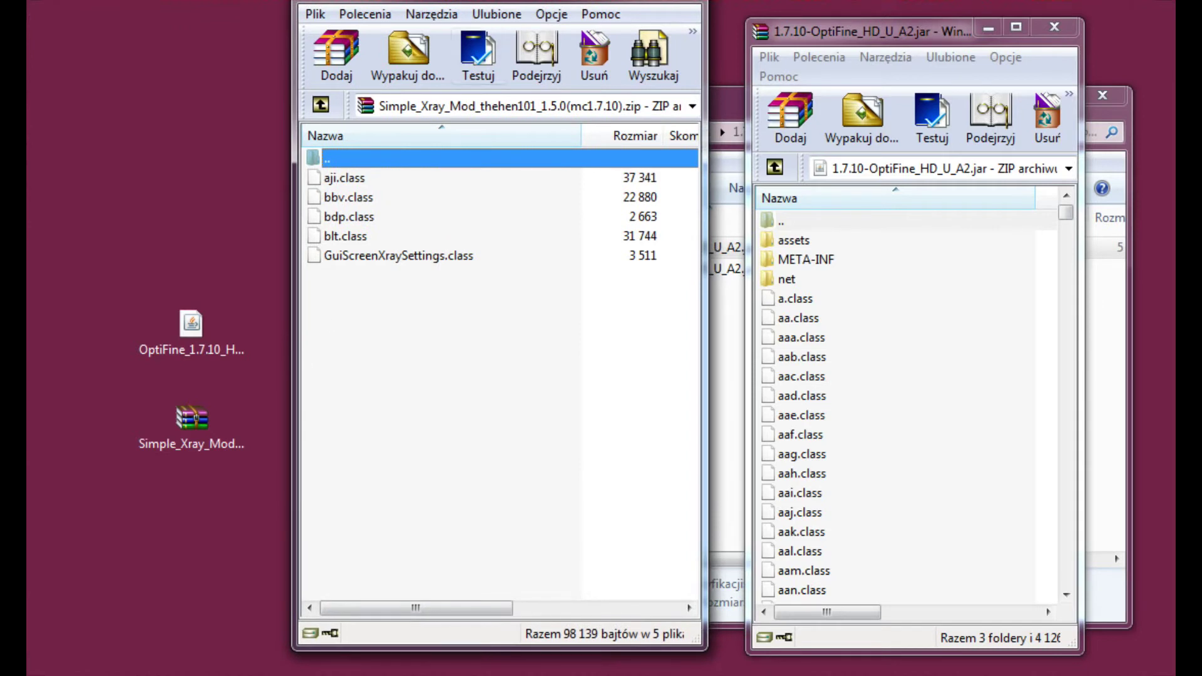
{"action": "left_click_drag", "start_coordinate": [502, 2], "coordinate": [428, 21]}
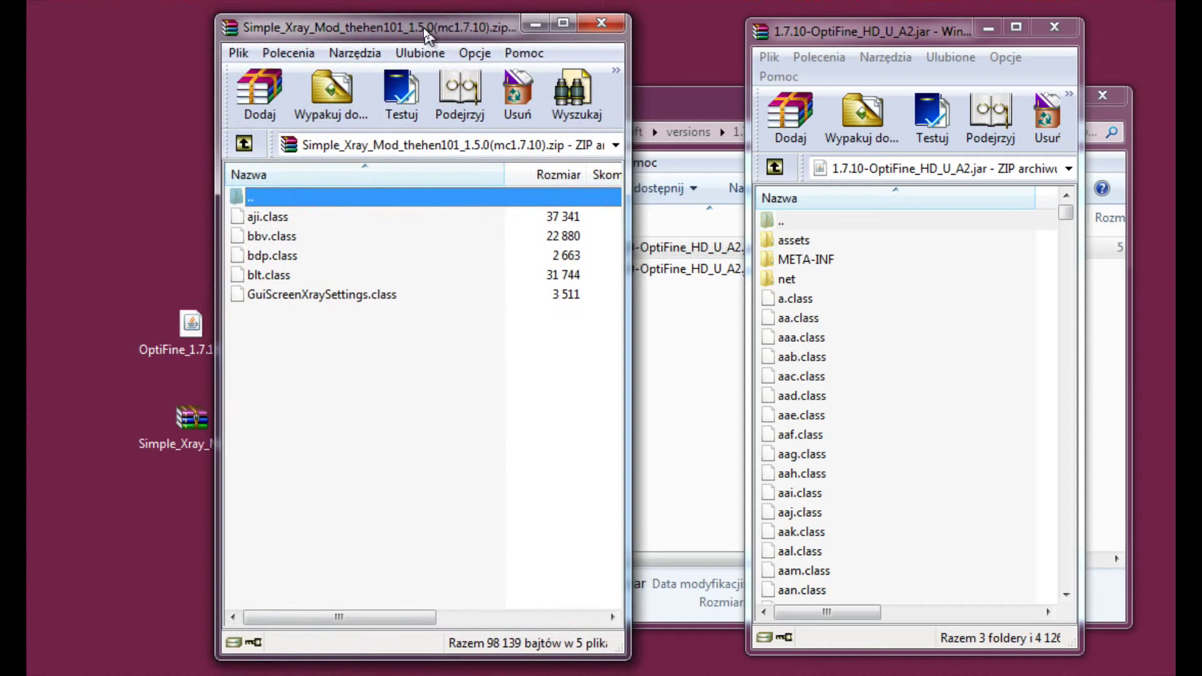
{"action": "left_click_drag", "start_coordinate": [423, 28], "coordinate": [418, 24]}
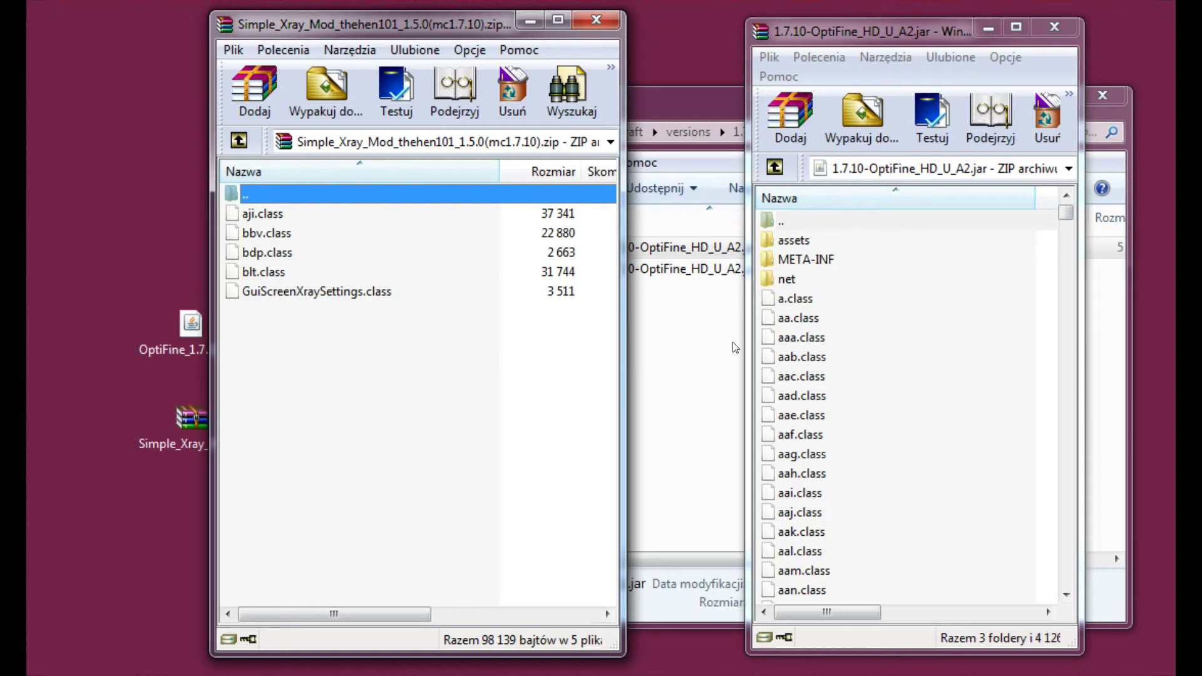
Step: Add all class files from the Simple Xray Mod archive to 1.7.10-OptiFine_HD_U_A2.jar with the default archive settings and close the mod archive
{"action": "left_click_drag", "start_coordinate": [324, 337], "coordinate": [277, 217]}
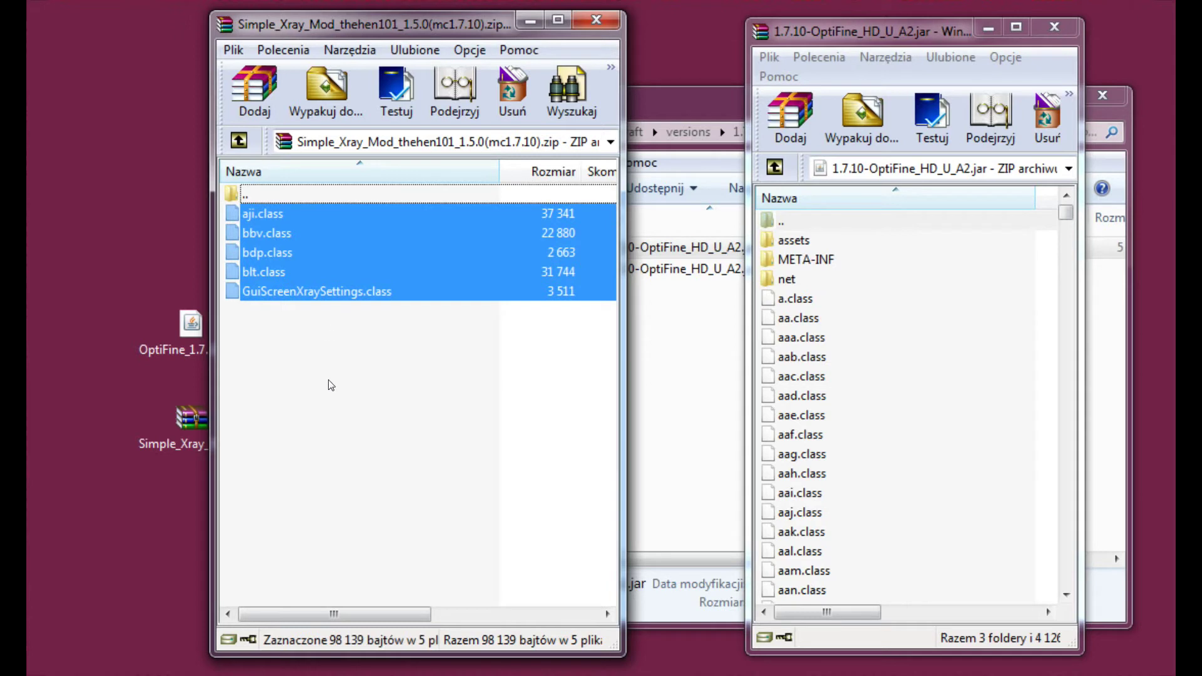
{"action": "left_click", "coordinate": [331, 383]}
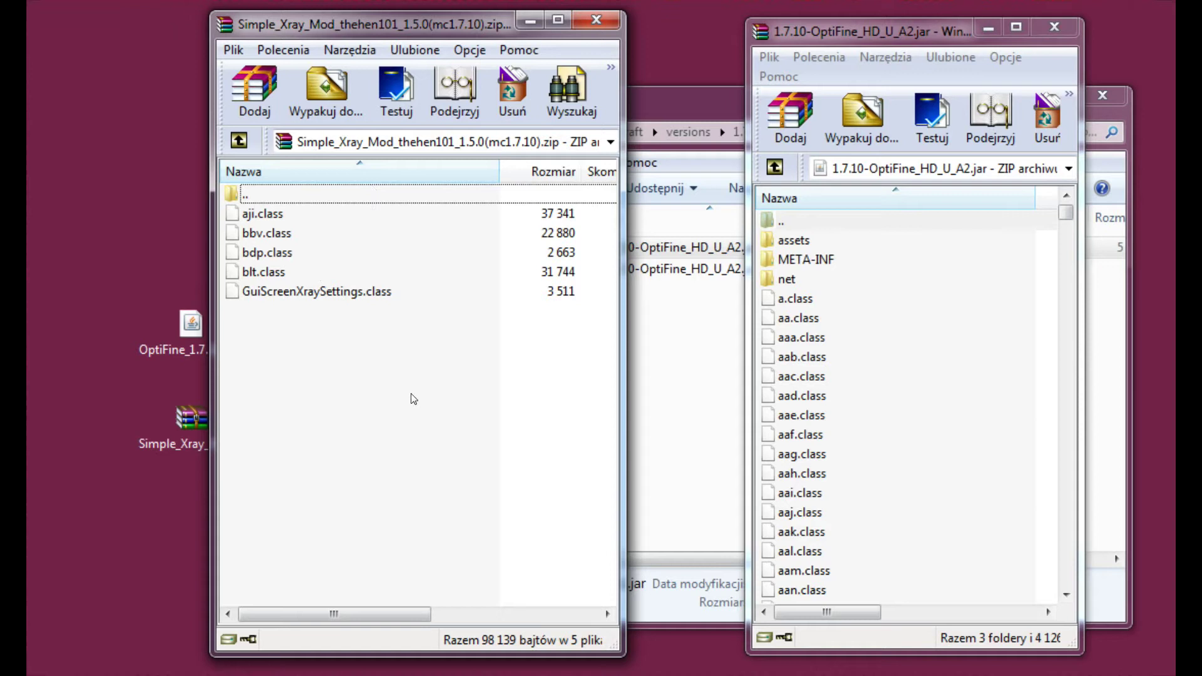
{"action": "key", "text": "ctrl+a"}
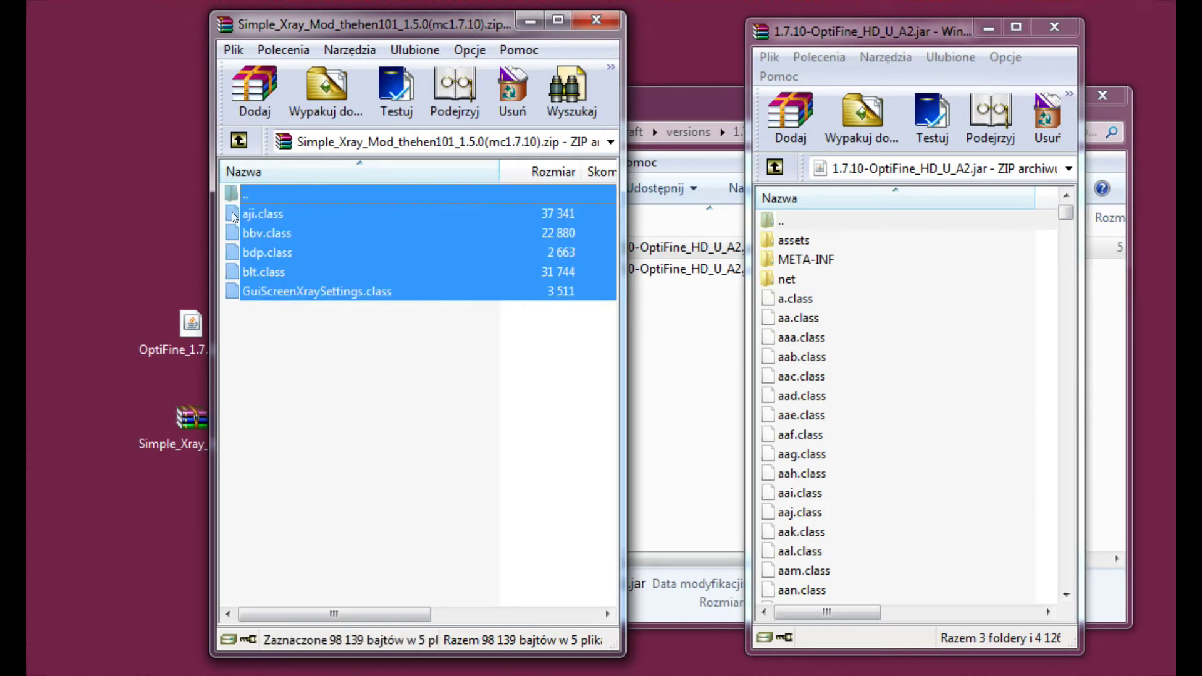
{"action": "left_click_drag", "start_coordinate": [233, 216], "coordinate": [866, 336]}
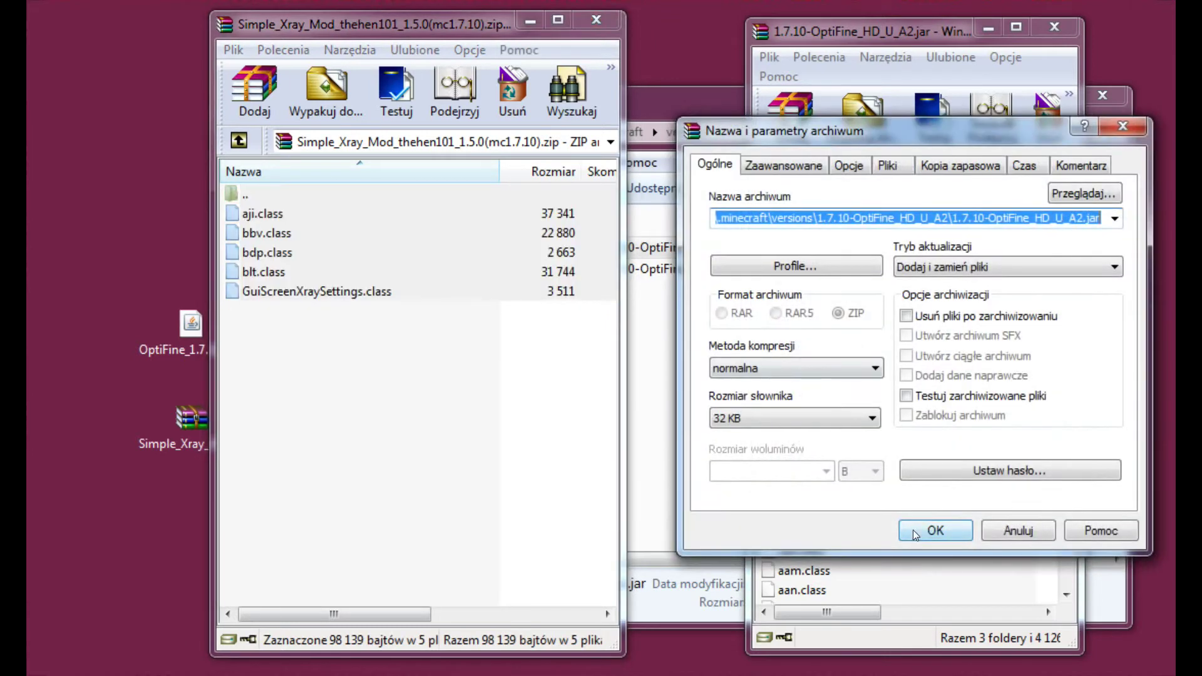
{"action": "left_click", "coordinate": [912, 530]}
{"action": "scroll", "coordinate": [908, 451], "scroll_direction": "down", "scroll_amount": 1}
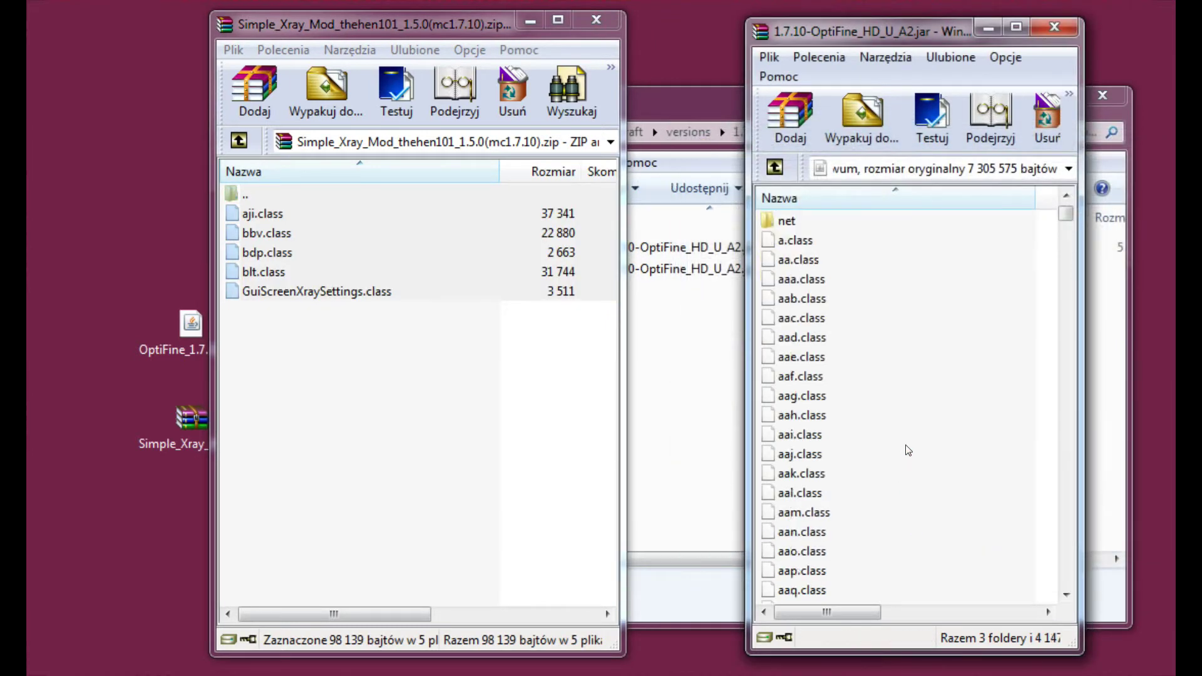
{"action": "scroll", "coordinate": [908, 450], "scroll_direction": "down", "scroll_amount": 9}
{"action": "left_click", "coordinate": [601, 24]}
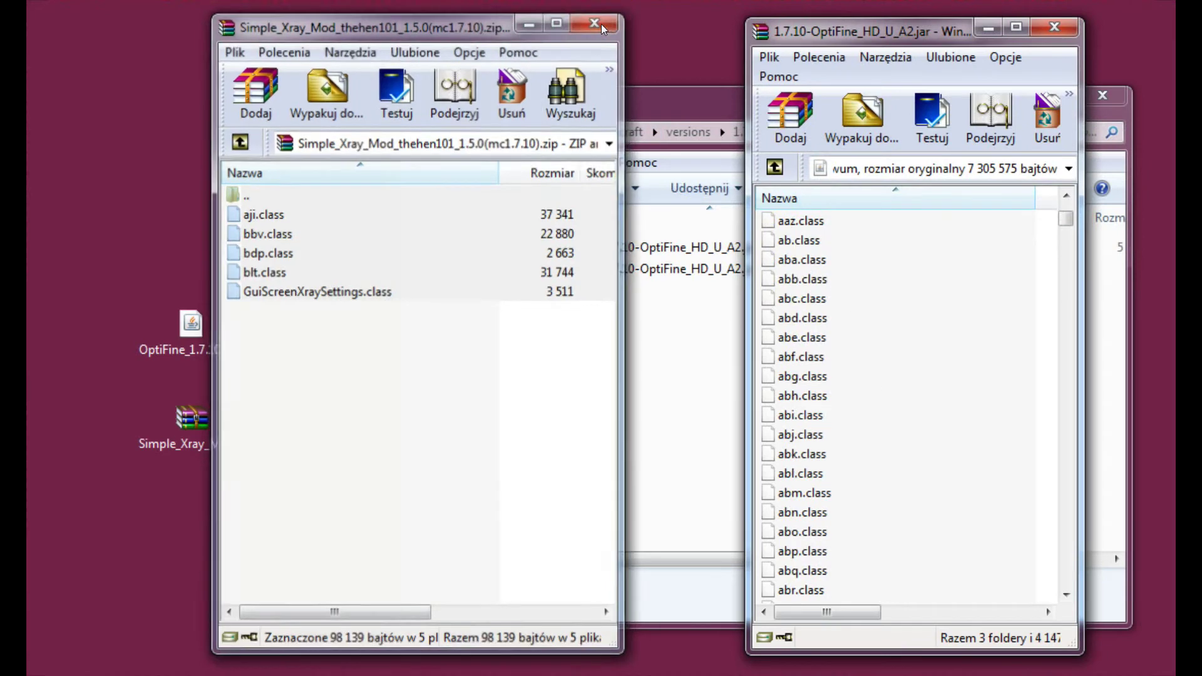
Step: Delete the META-INF folder from 1.7.10-OptiFine_HD_U_A2.jar and close both the archive and its folder window
{"action": "left_click_drag", "start_coordinate": [905, 33], "coordinate": [658, 40]}
{"action": "scroll", "coordinate": [737, 401], "scroll_direction": "up", "scroll_amount": 2}
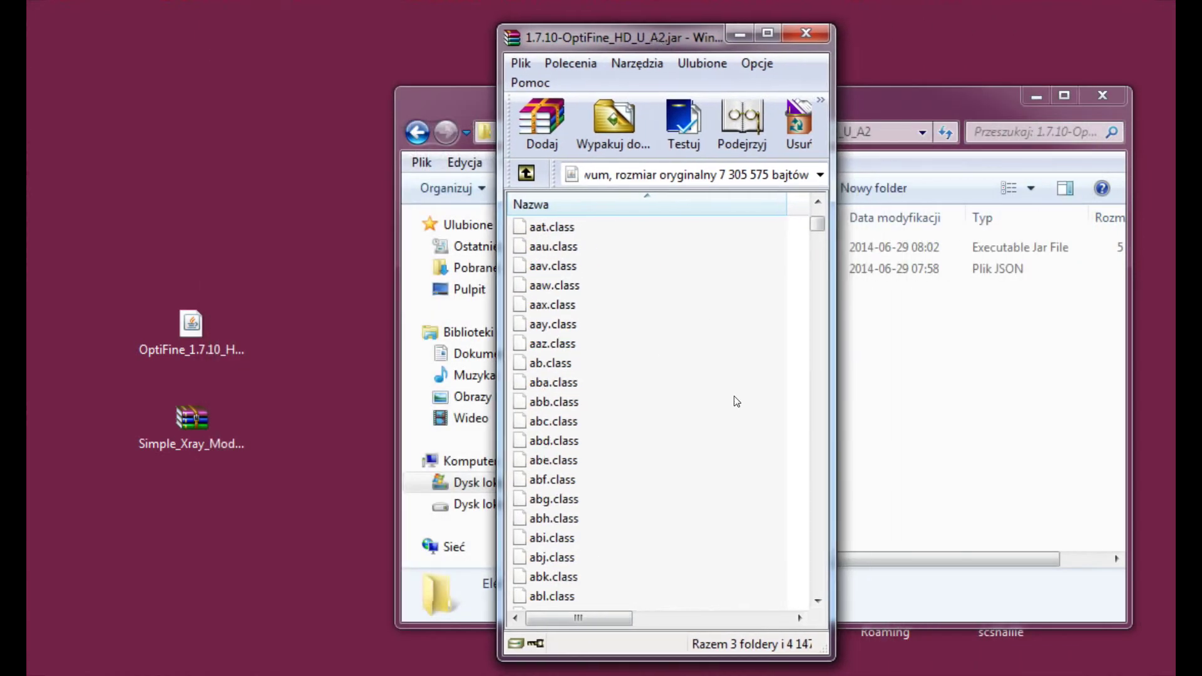
{"action": "scroll", "coordinate": [737, 401], "scroll_direction": "up", "scroll_amount": 8}
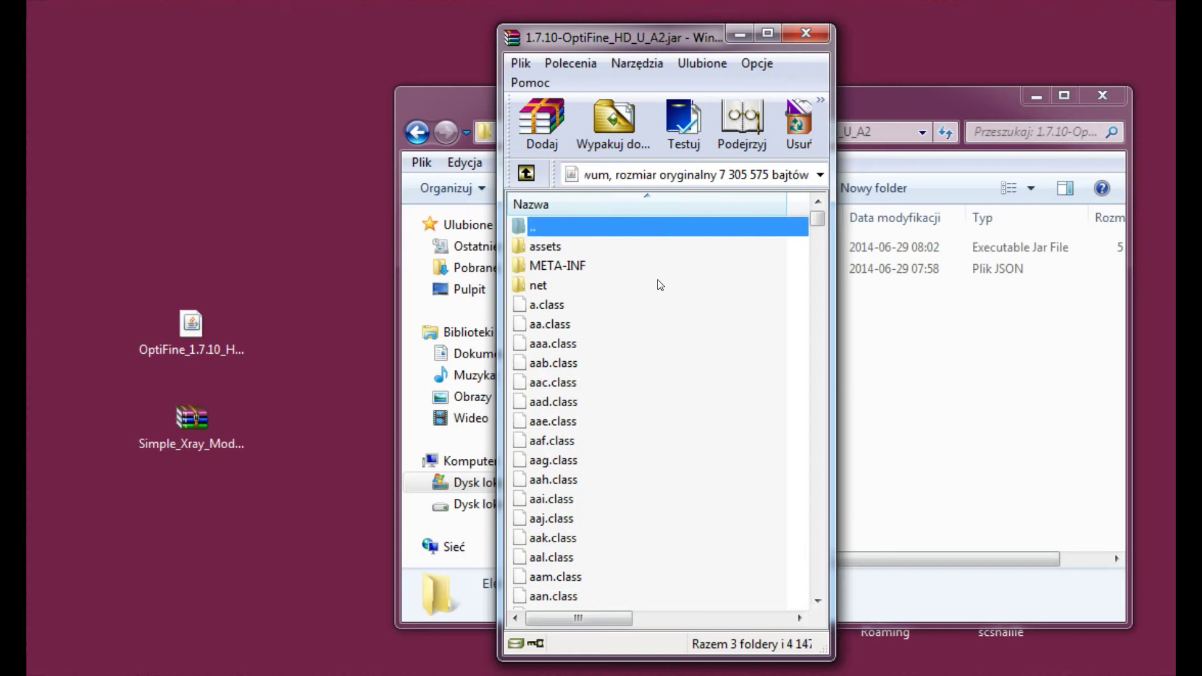
{"action": "left_click", "coordinate": [562, 265]}
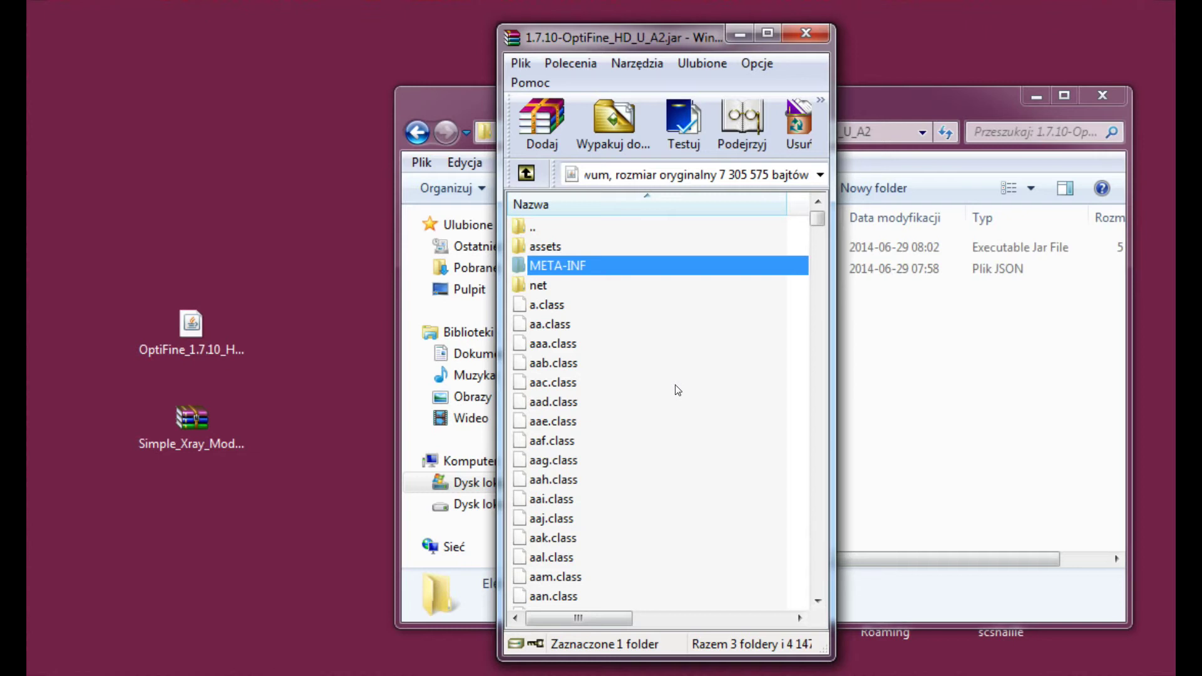
{"action": "key", "text": "Delete"}
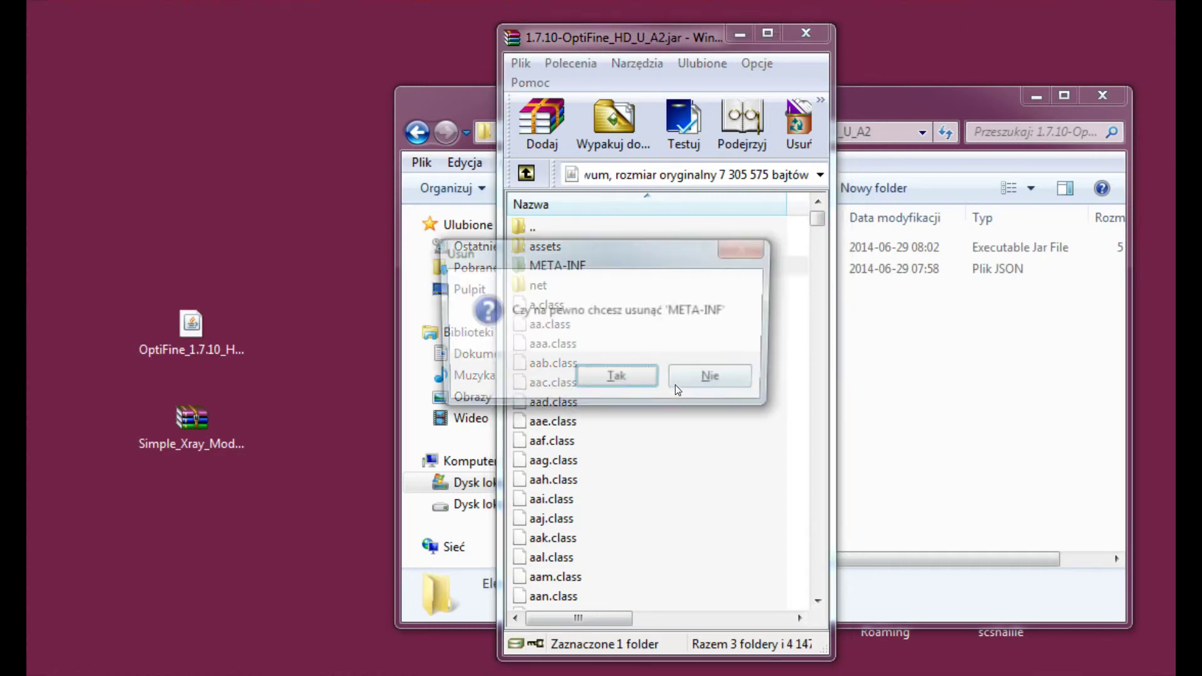
{"action": "left_click", "coordinate": [628, 382]}
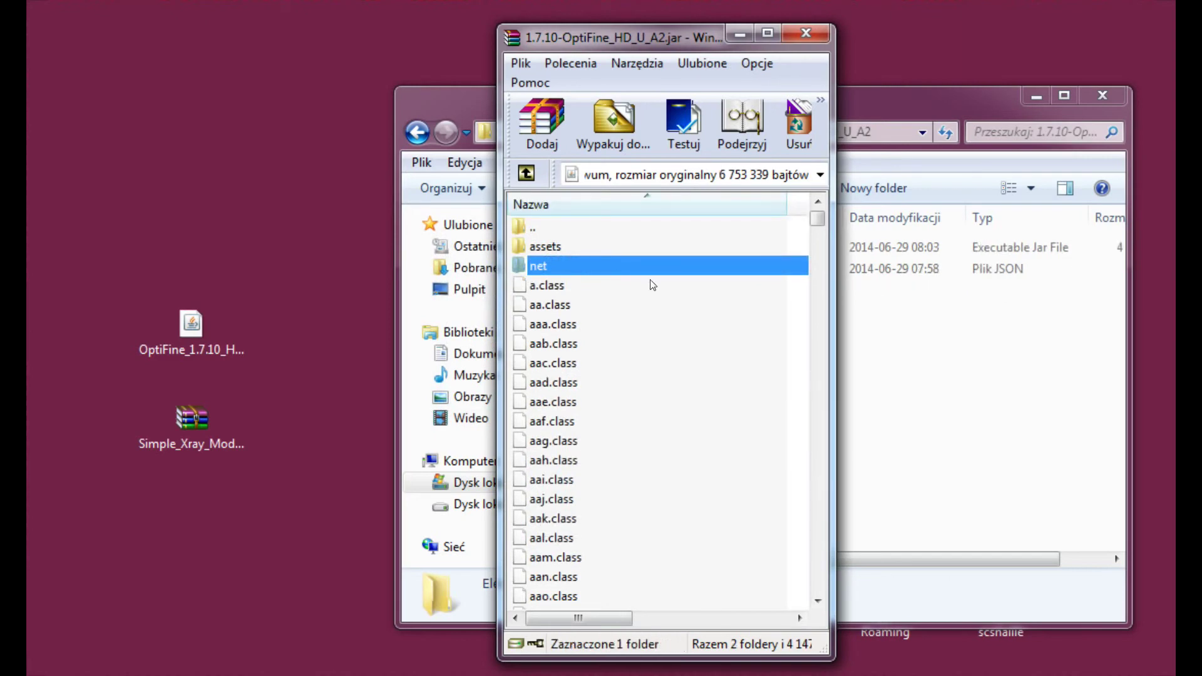
{"action": "left_click", "coordinate": [826, 32]}
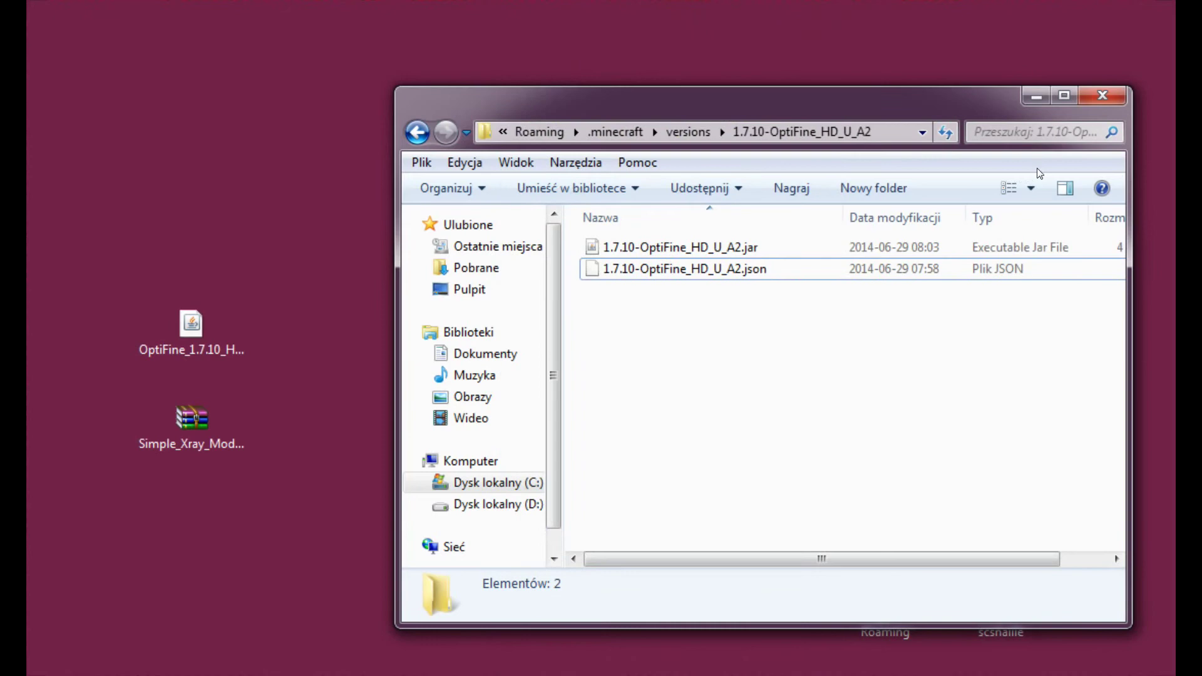
{"action": "left_click", "coordinate": [1106, 96]}
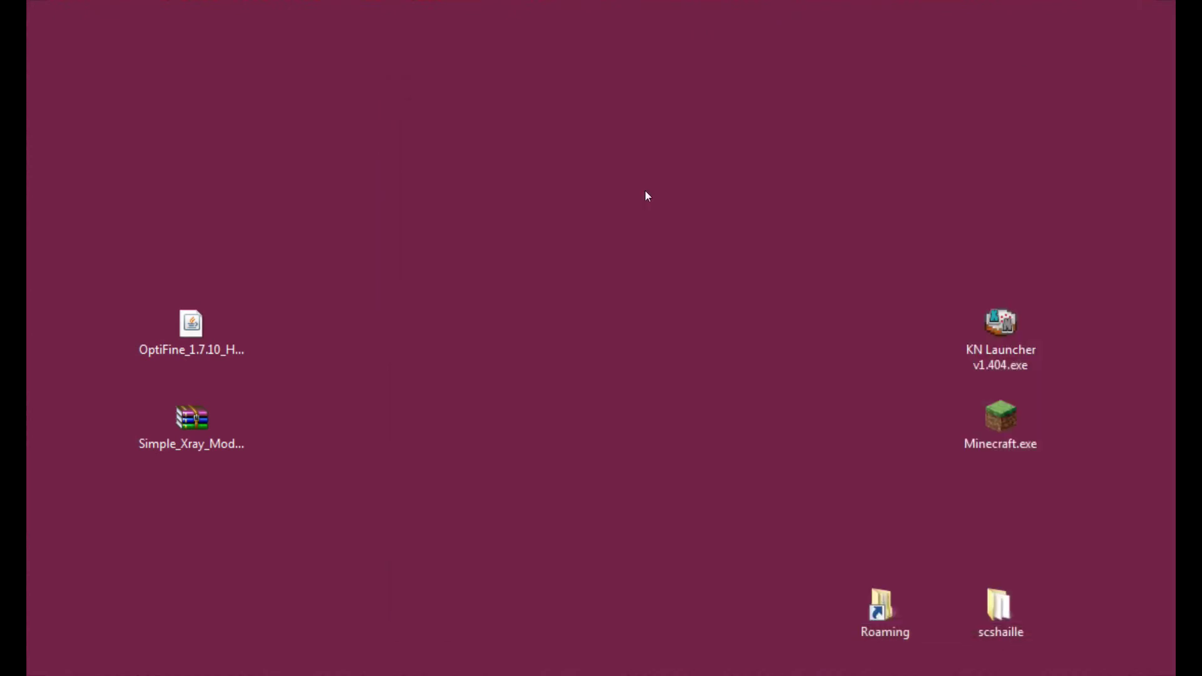
Step: Launch Minecraft with the OptiFine profile from the desktop and create a single-player Survival world named New World
{"action": "double_click", "coordinate": [1004, 418]}
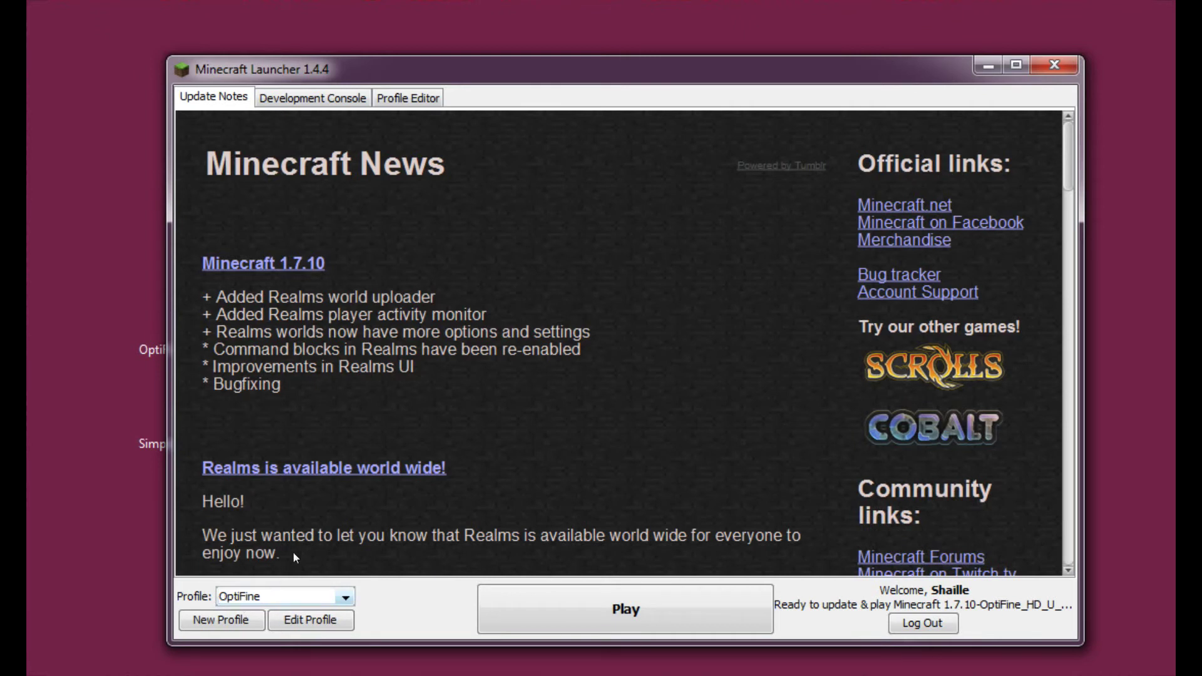
{"action": "left_click", "coordinate": [619, 591]}
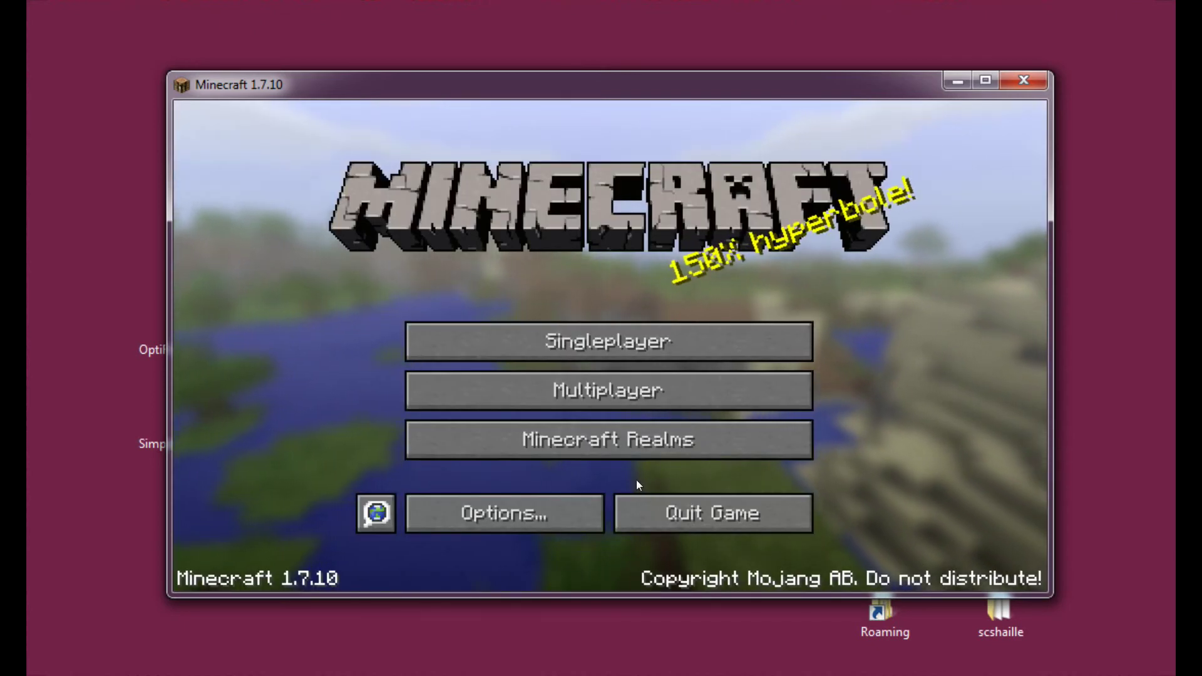
{"action": "left_click", "coordinate": [681, 349]}
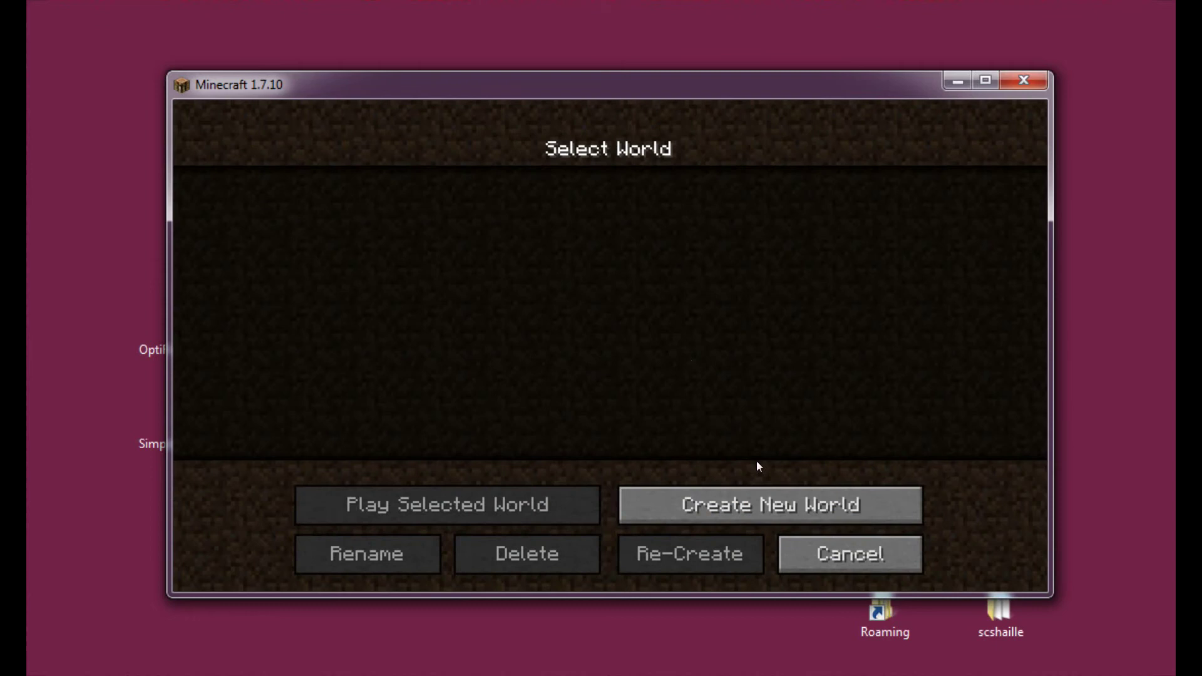
{"action": "left_click", "coordinate": [769, 500]}
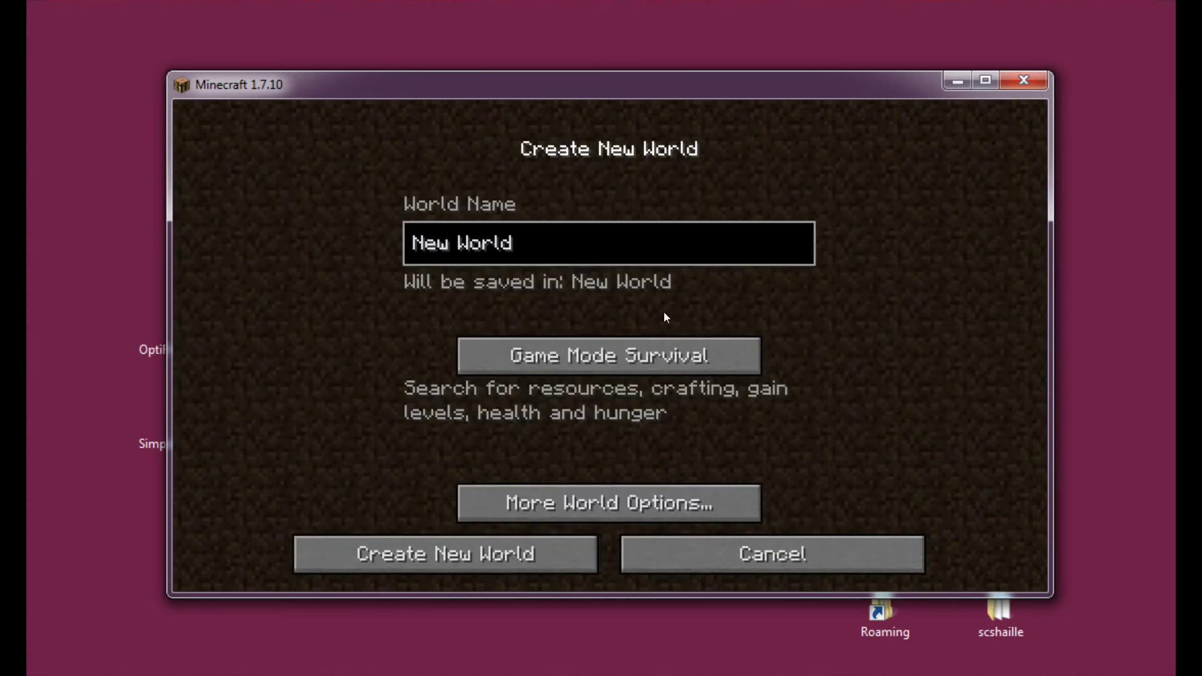
{"action": "left_click", "coordinate": [538, 559]}
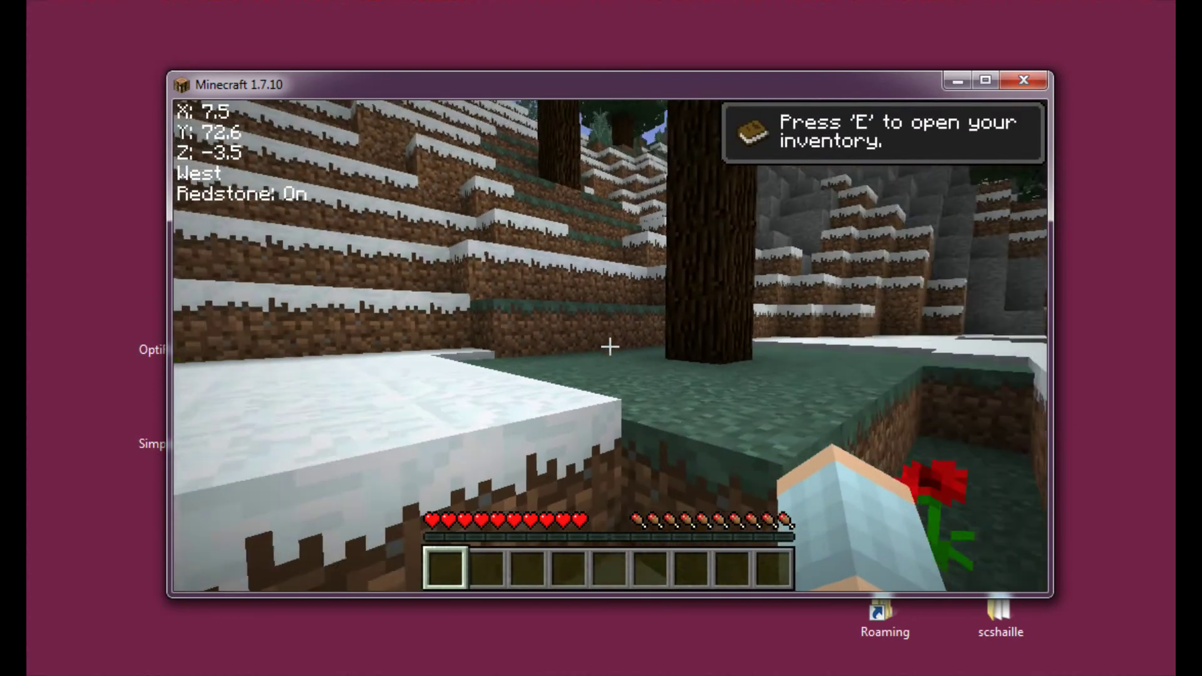
Step: Walk around the snowy forest near the spawn point to check that the world plays normally
{"action": "key", "text": "w"}
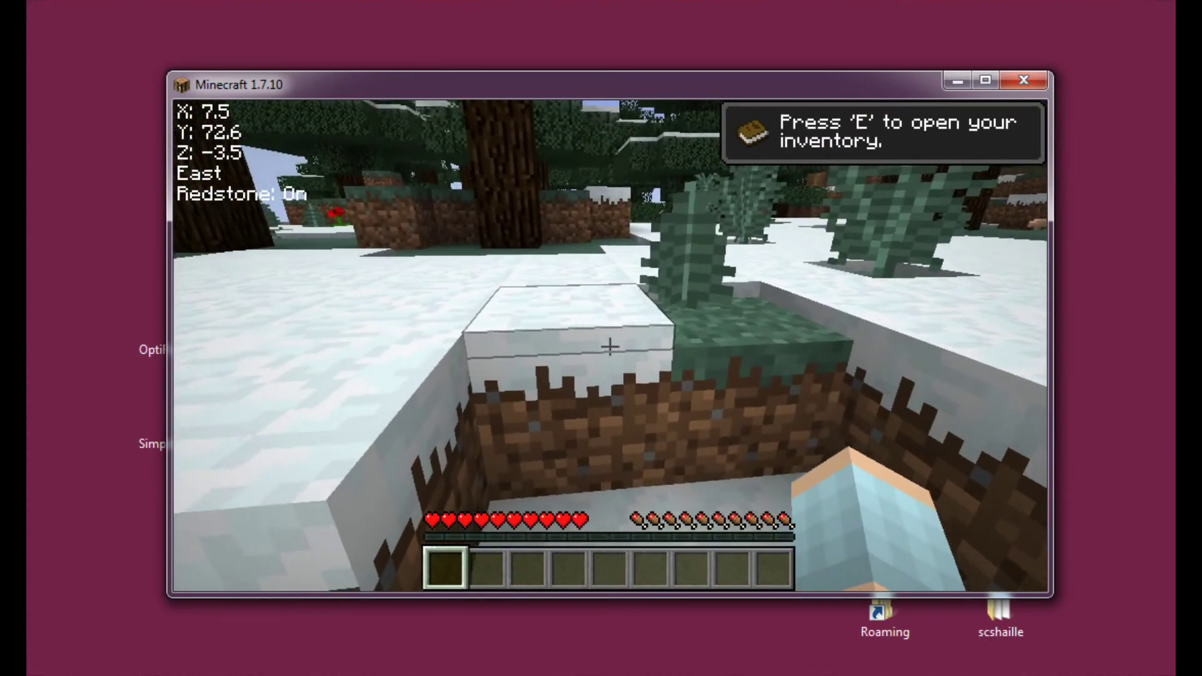
{"action": "key", "text": "space"}
{"action": "key", "text": "w"}
{"action": "key", "text": "a"}
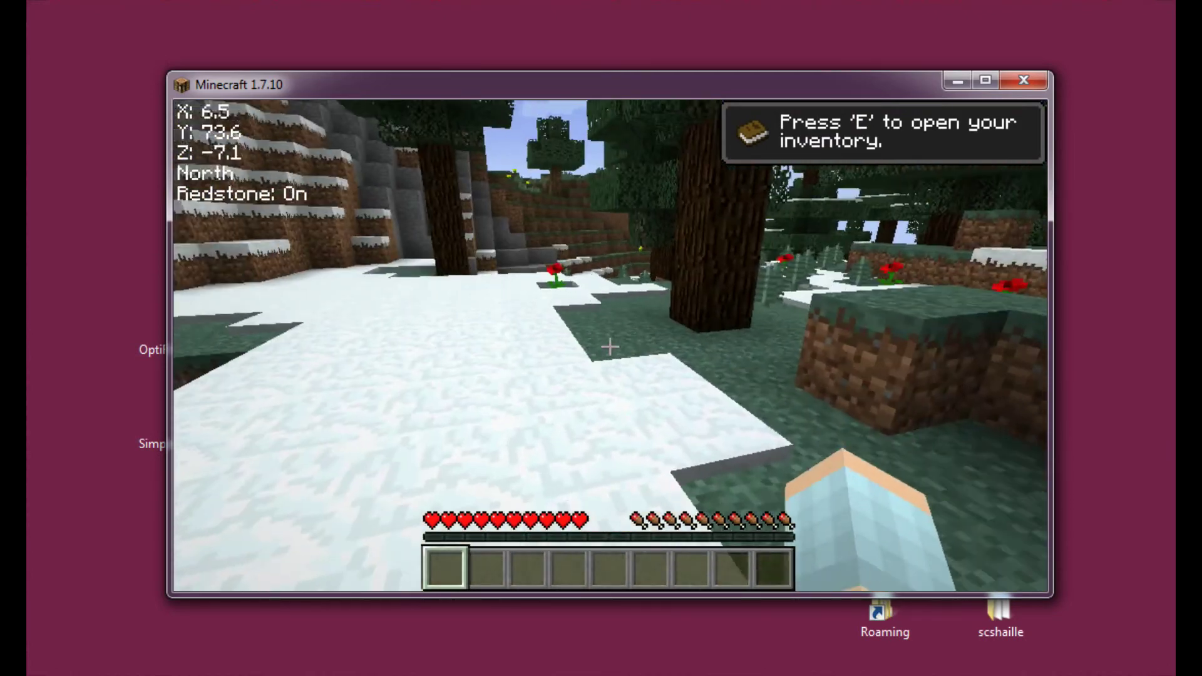
{"action": "key", "text": "a"}
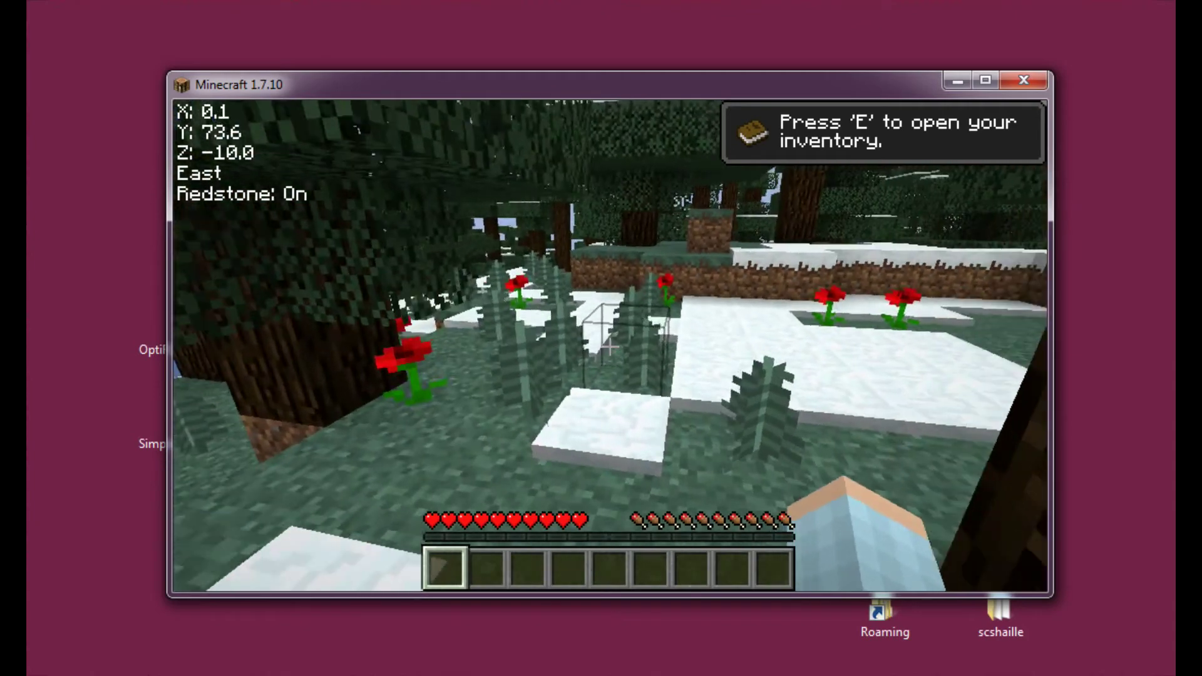
{"action": "key", "text": "a"}
{"action": "key", "text": "space"}
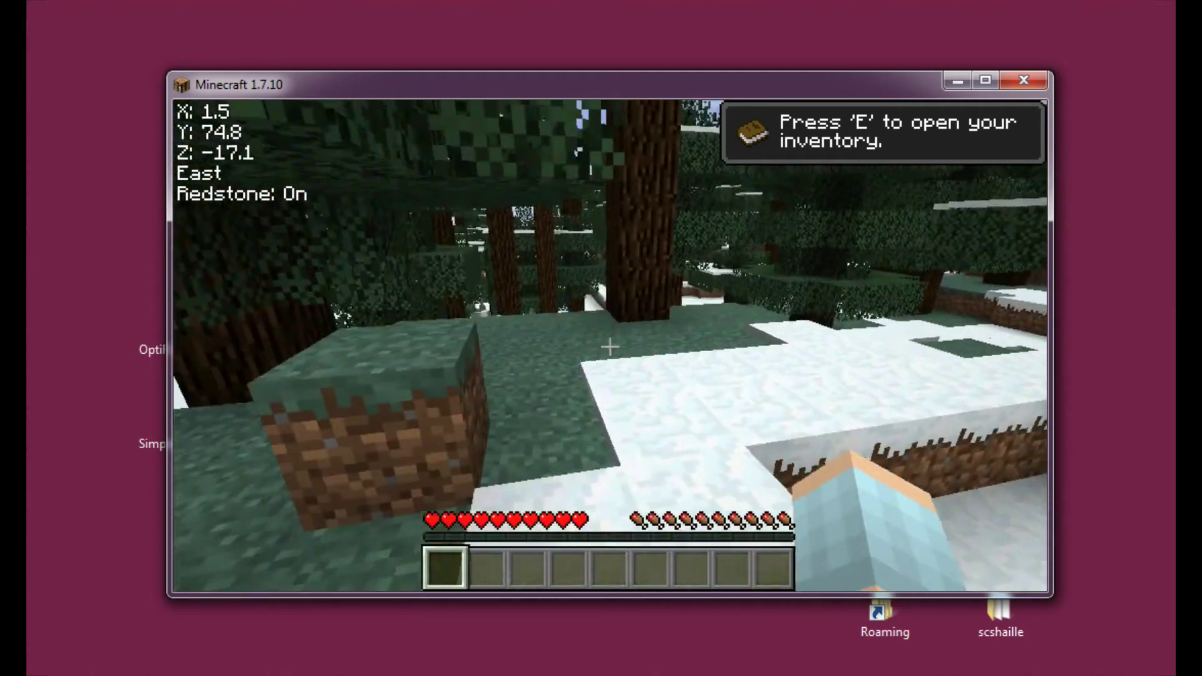
{"action": "key", "text": "a"}
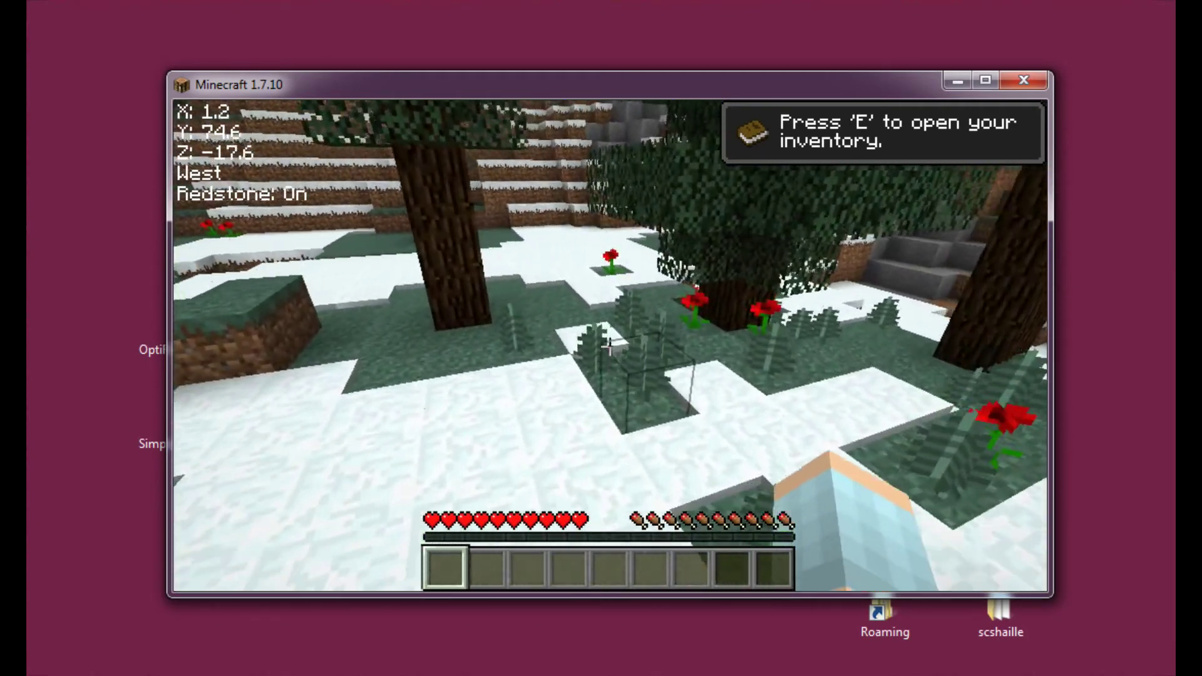
{"action": "key", "text": "a"}
Step: Review the Xray Settings from the game menu, enlarging the game window so their text is readable, and return to the game
{"action": "key", "text": "Escape"}
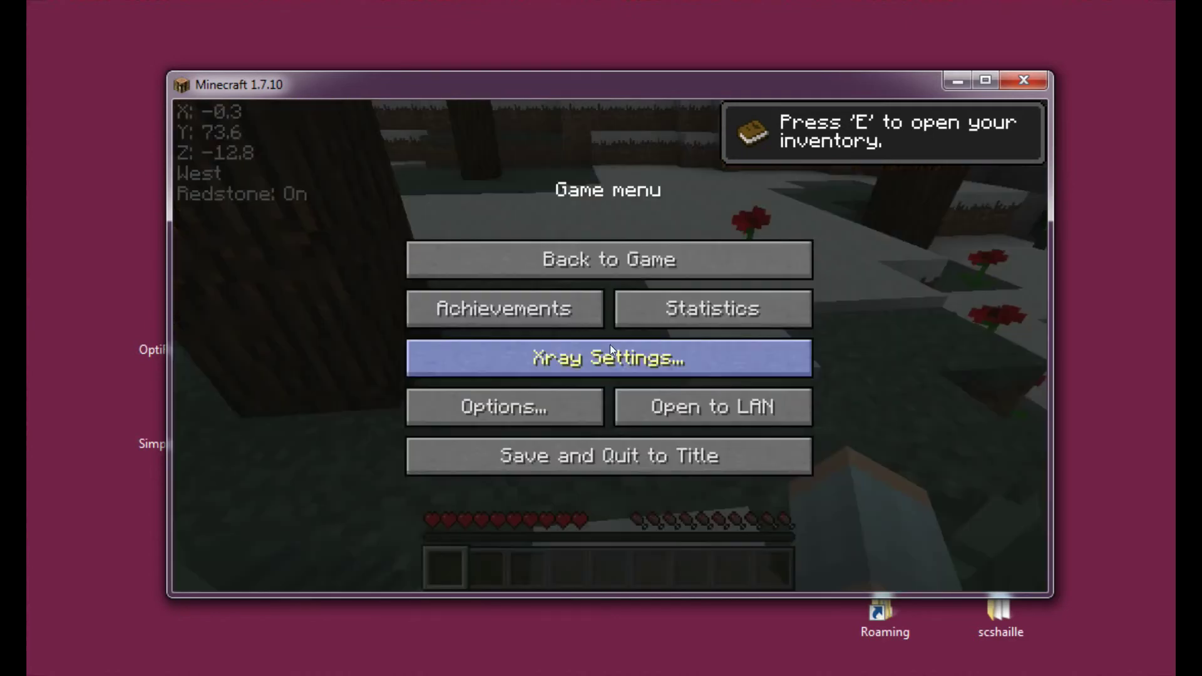
{"action": "left_click", "coordinate": [606, 366]}
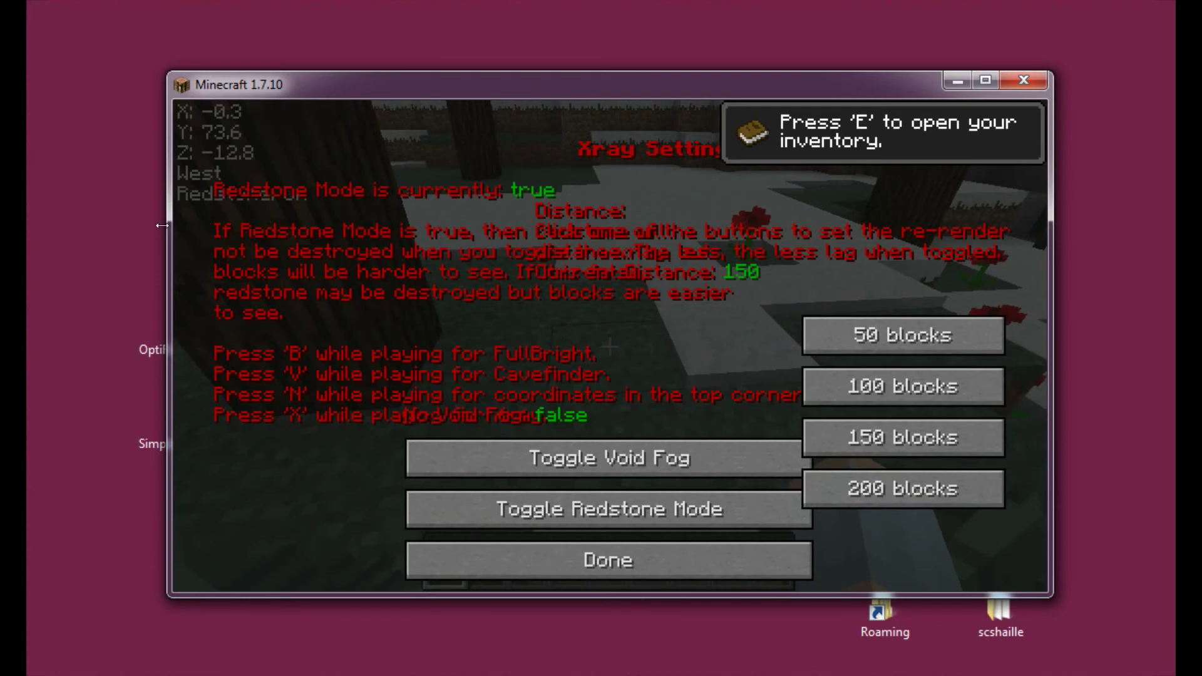
{"action": "left_click_drag", "start_coordinate": [162, 226], "coordinate": [108, 225]}
{"action": "left_click_drag", "start_coordinate": [643, 67], "coordinate": [641, 11]}
{"action": "left_click_drag", "start_coordinate": [709, 592], "coordinate": [730, 659]}
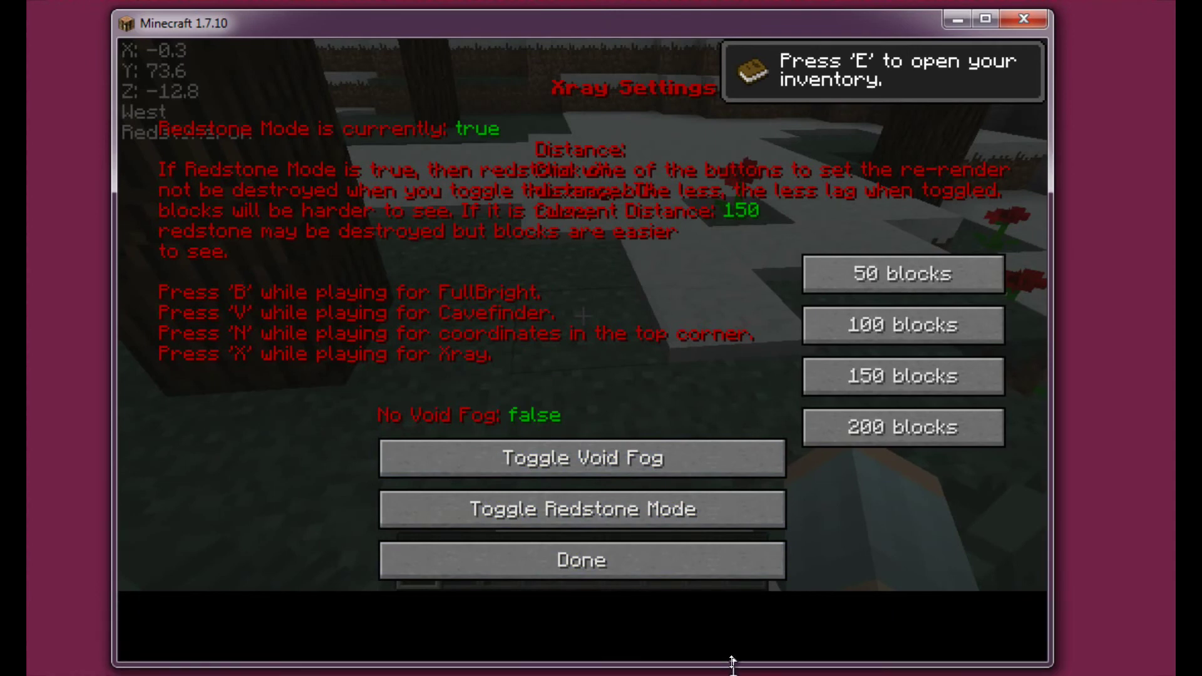
{"action": "left_click_drag", "start_coordinate": [1054, 325], "coordinate": [1155, 326]}
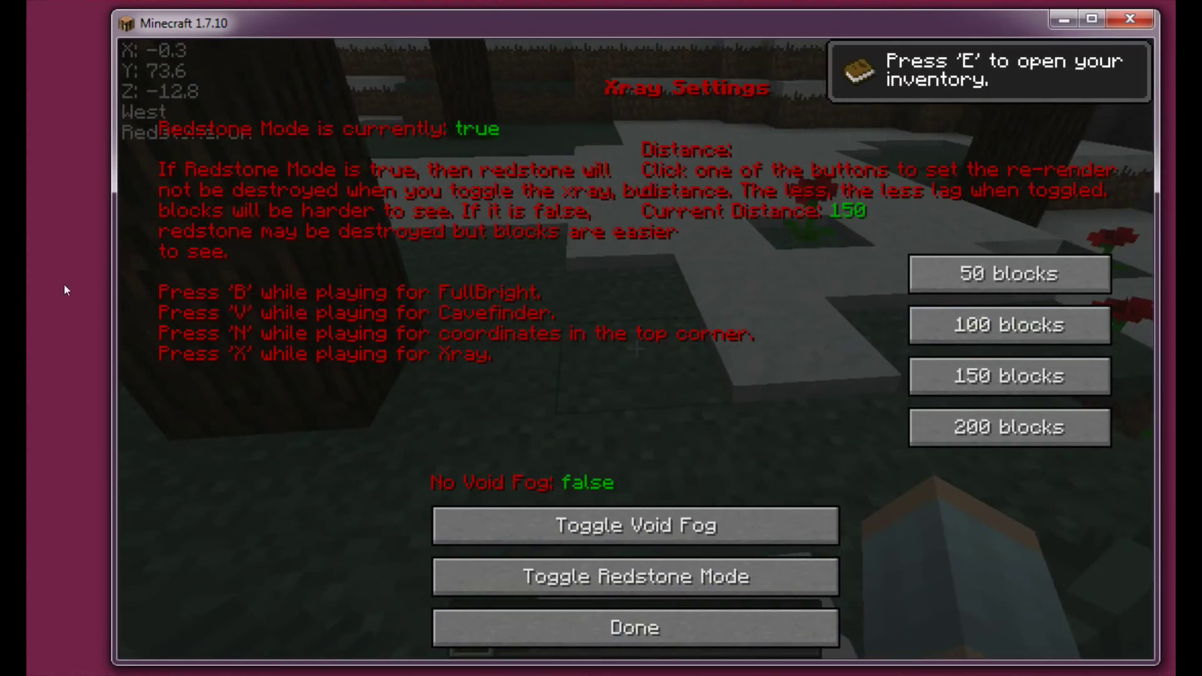
{"action": "left_click_drag", "start_coordinate": [114, 283], "coordinate": [32, 273]}
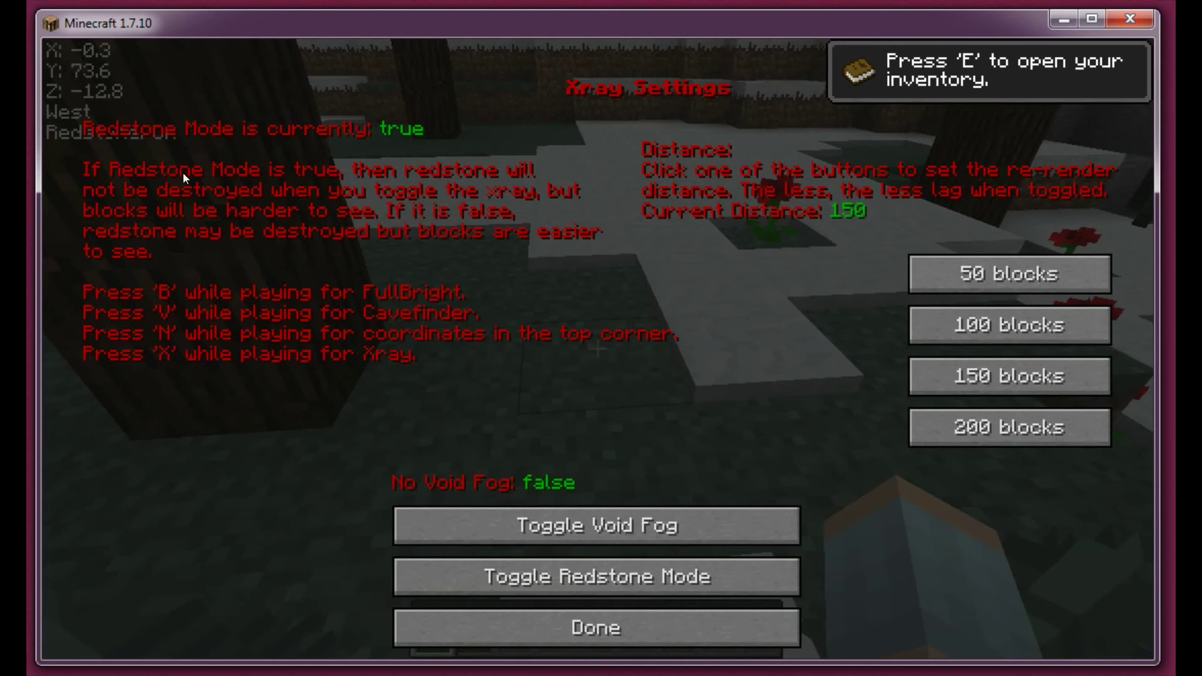
{"action": "key", "text": "Escape"}
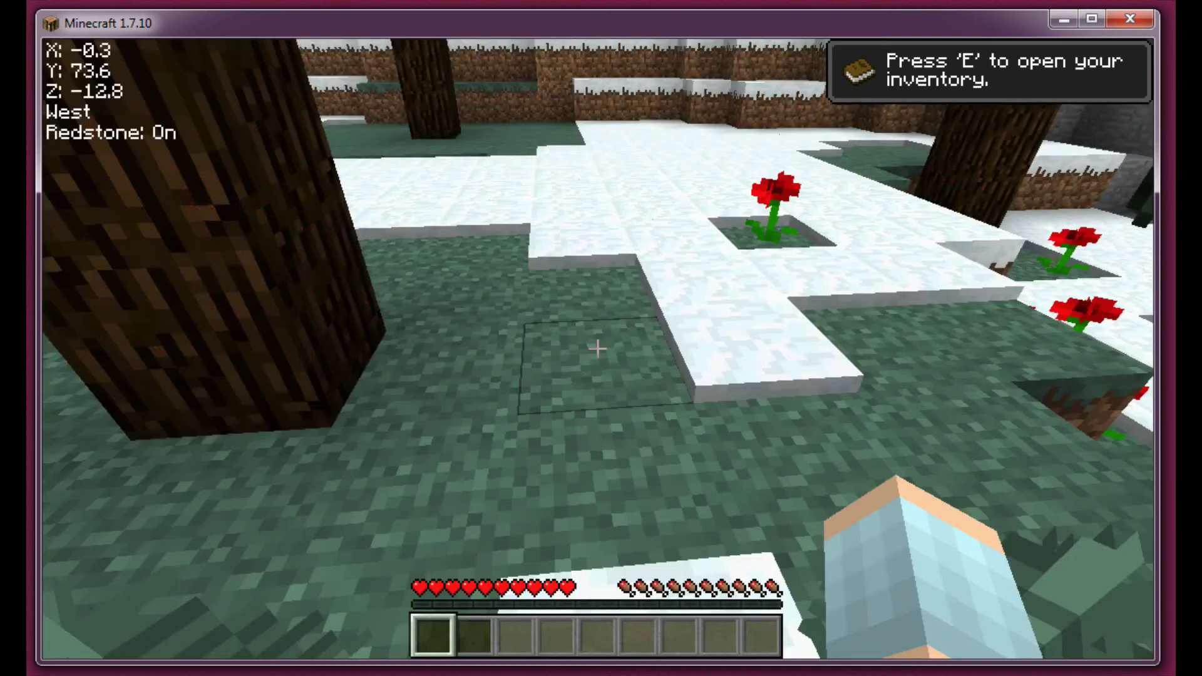
Step: Walk onto the snow and toggle the Xray view to look at the blocks underground
{"action": "key", "text": "w"}
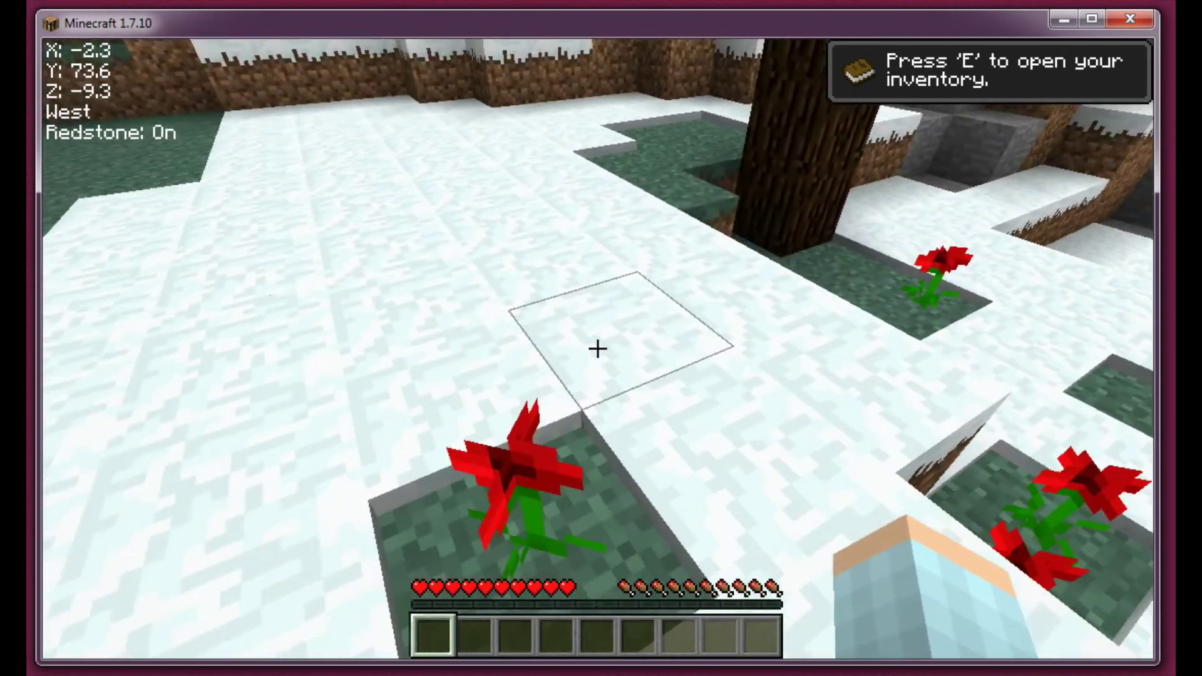
{"action": "key", "text": "w"}
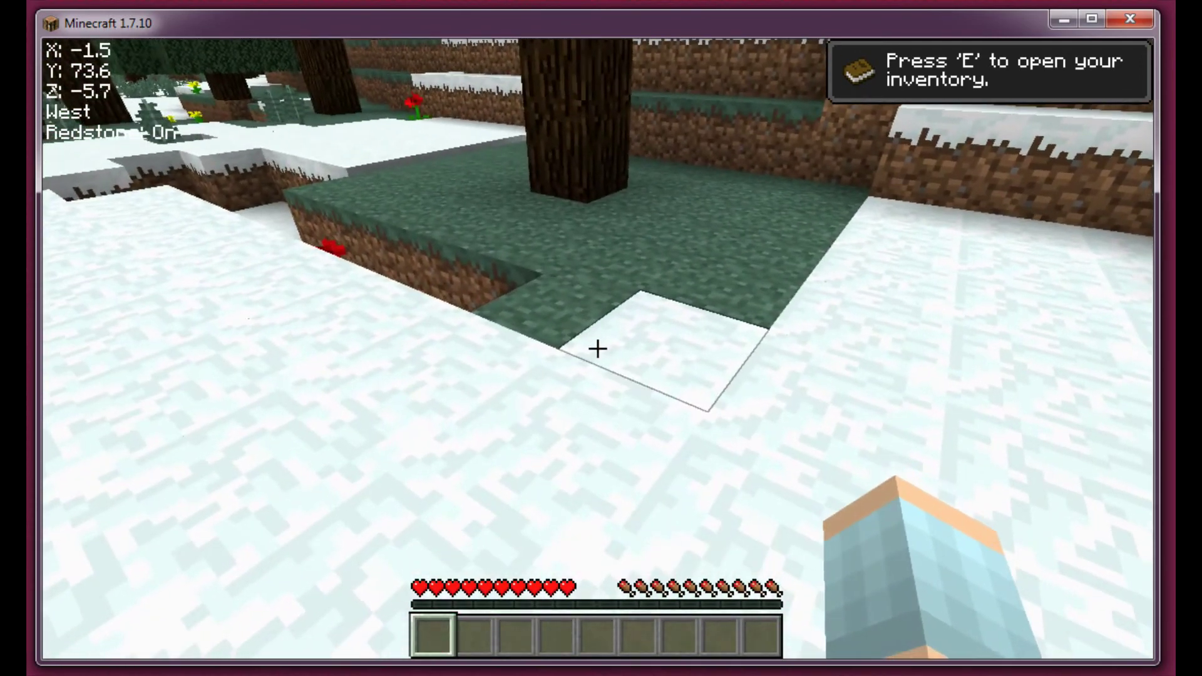
{"action": "key", "text": "x"}
{"action": "key", "text": "s"}
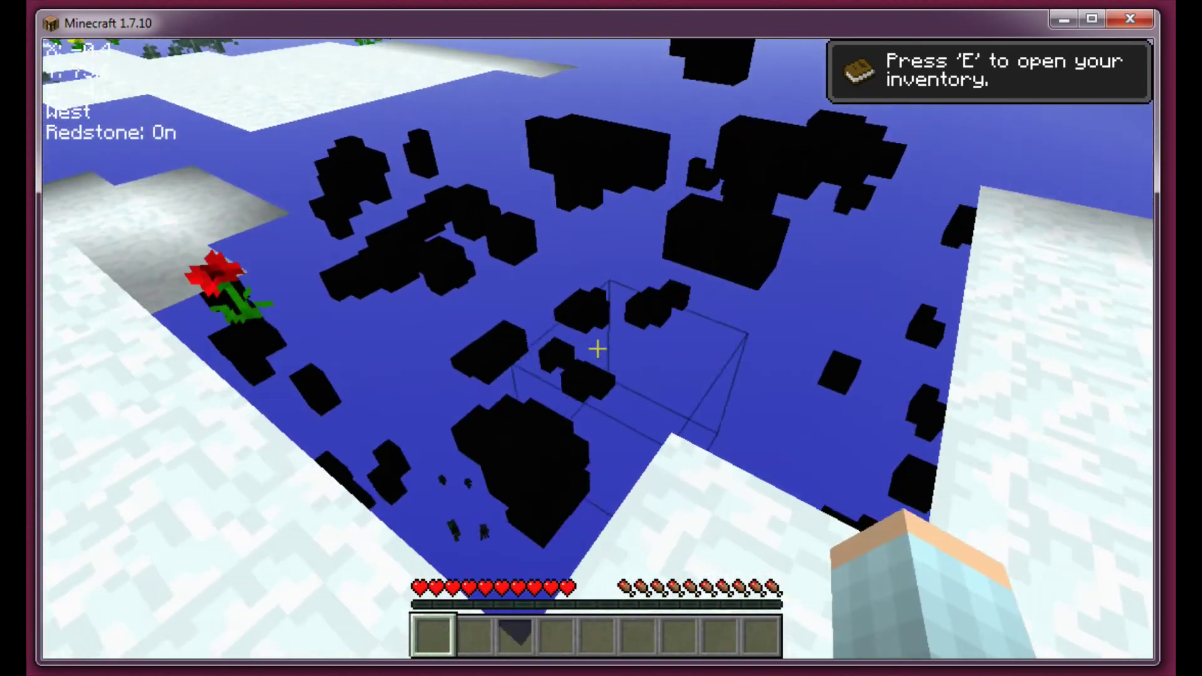
{"action": "key", "text": "x"}
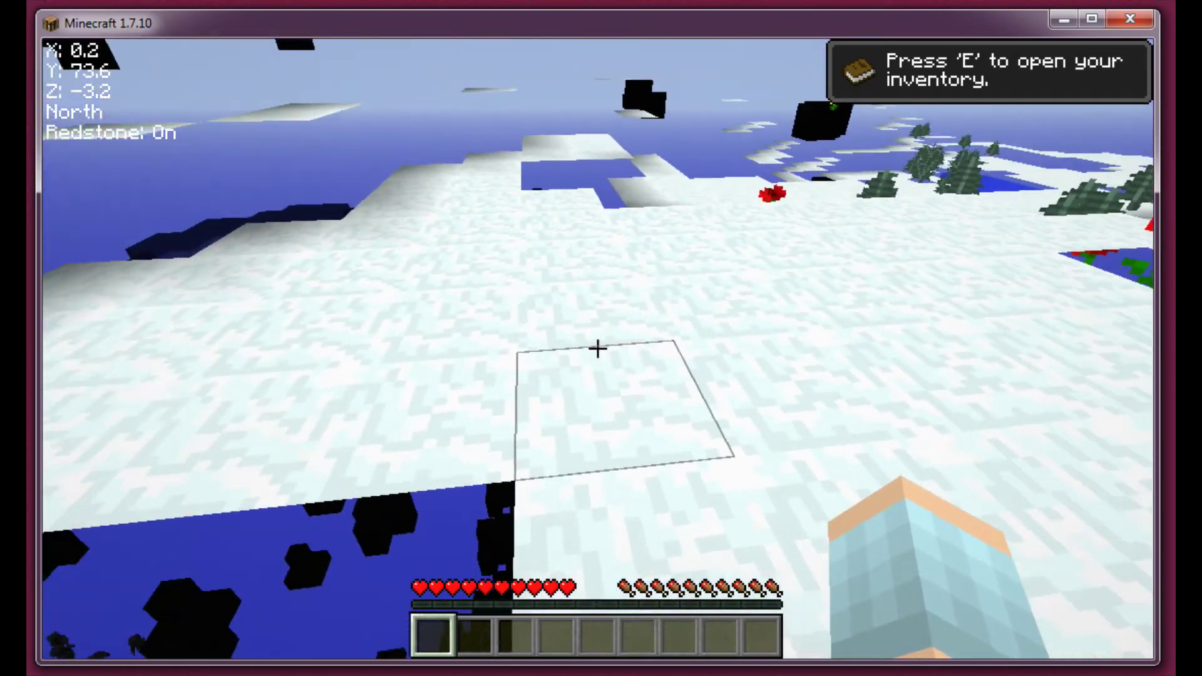
{"action": "key", "text": "x"}
{"action": "key", "text": "s"}
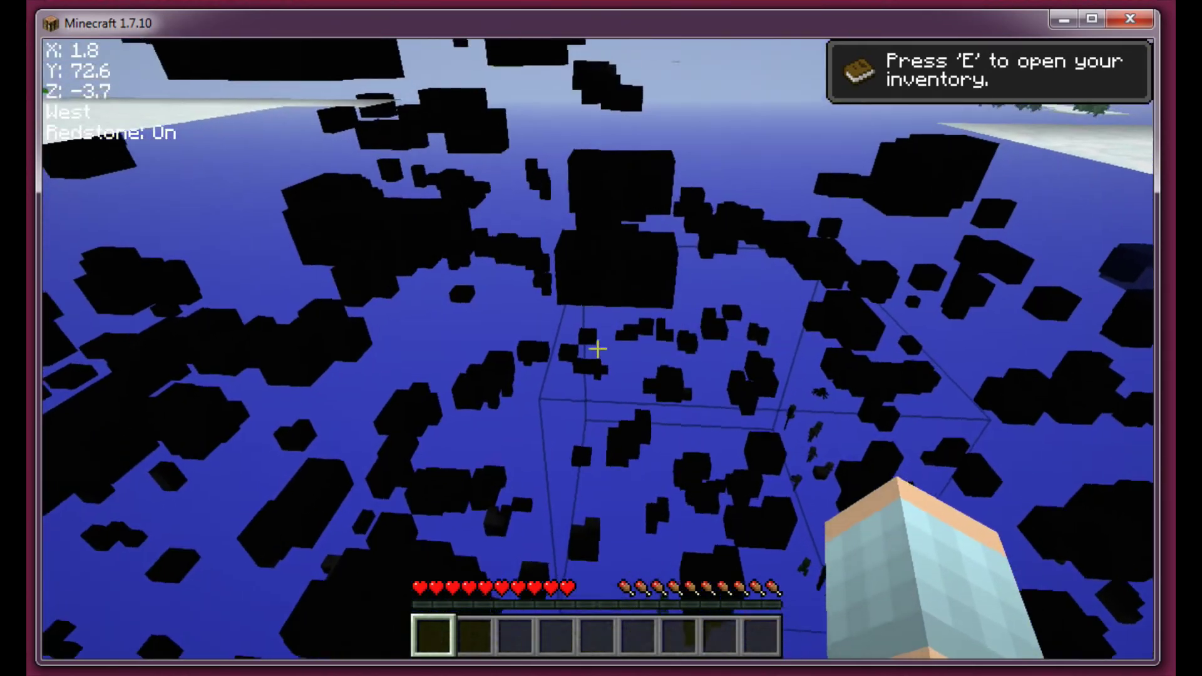
Step: Examine the underground blocks and caves in Xray view from several positions on the snow
{"action": "mouse_move", "coordinate": [597, 348]}
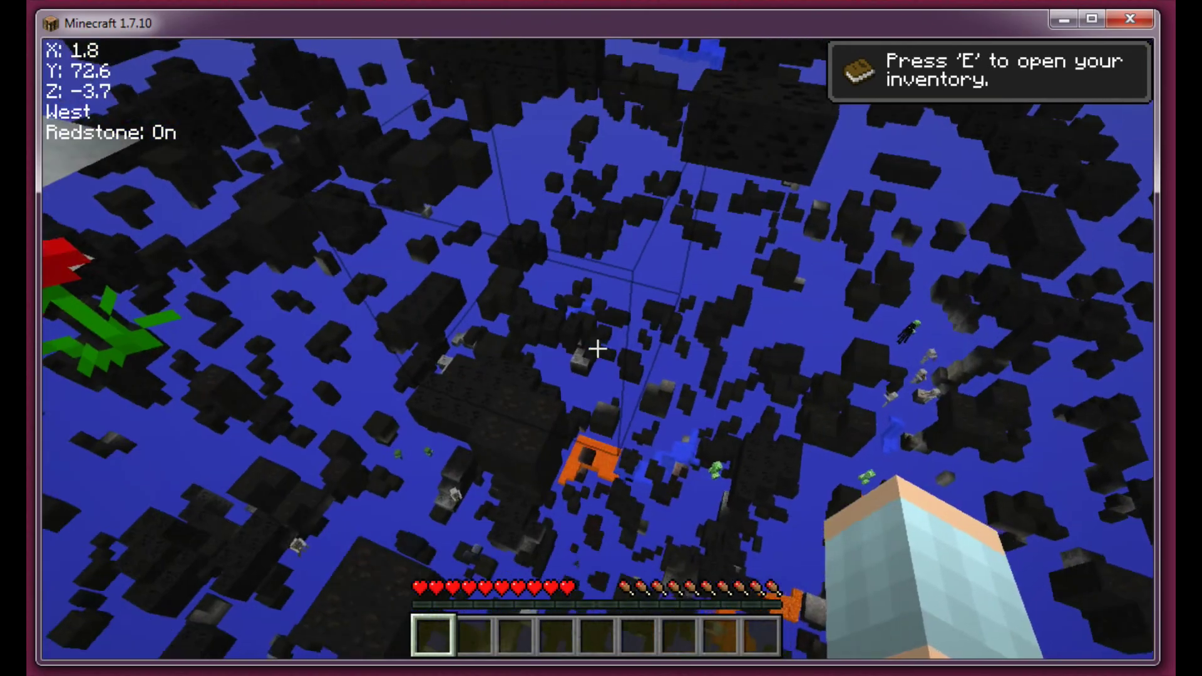
{"action": "key", "text": "d"}
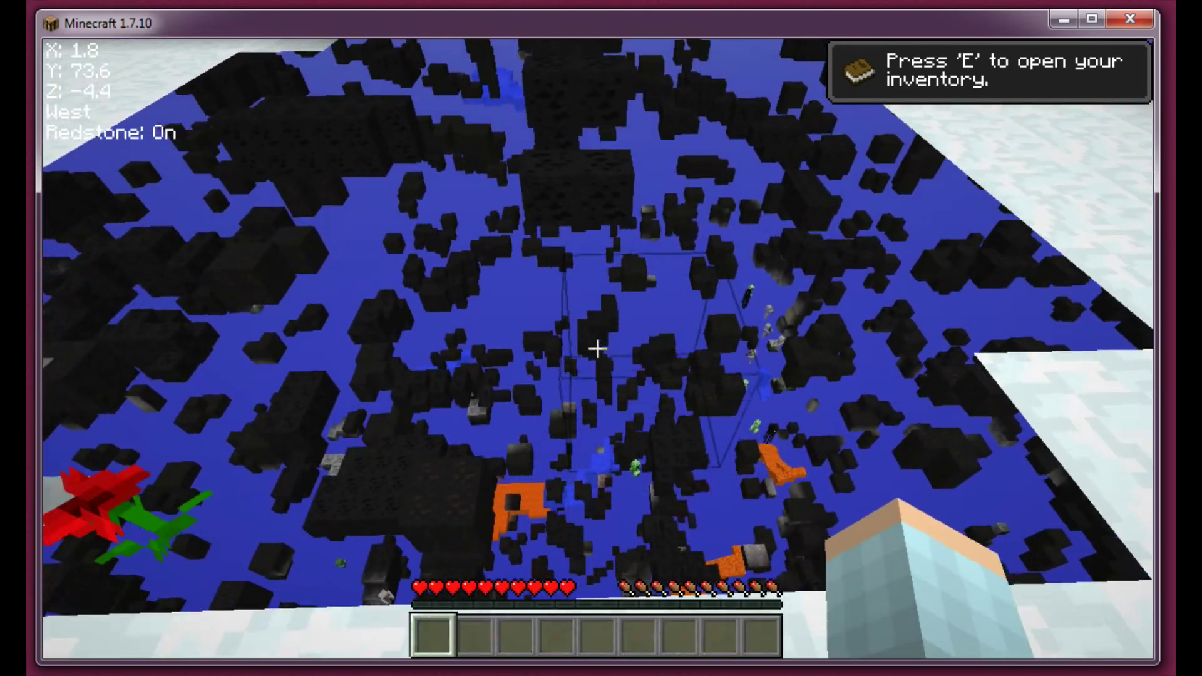
{"action": "key", "text": "a"}
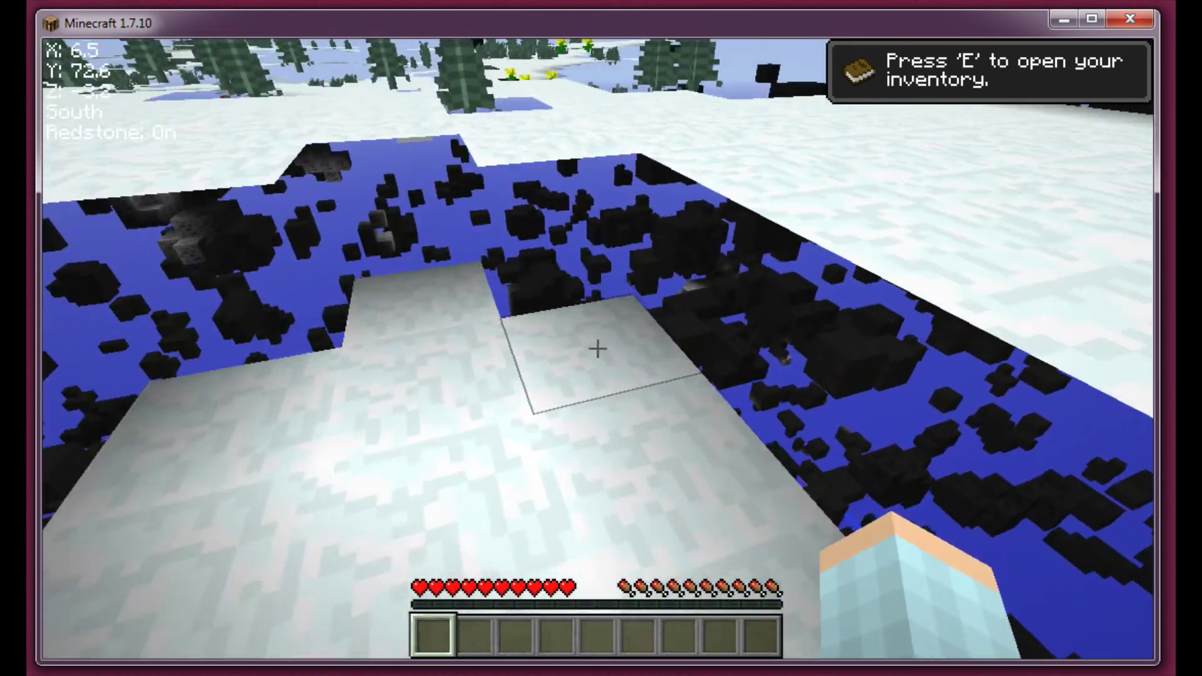
{"action": "key", "text": "a"}
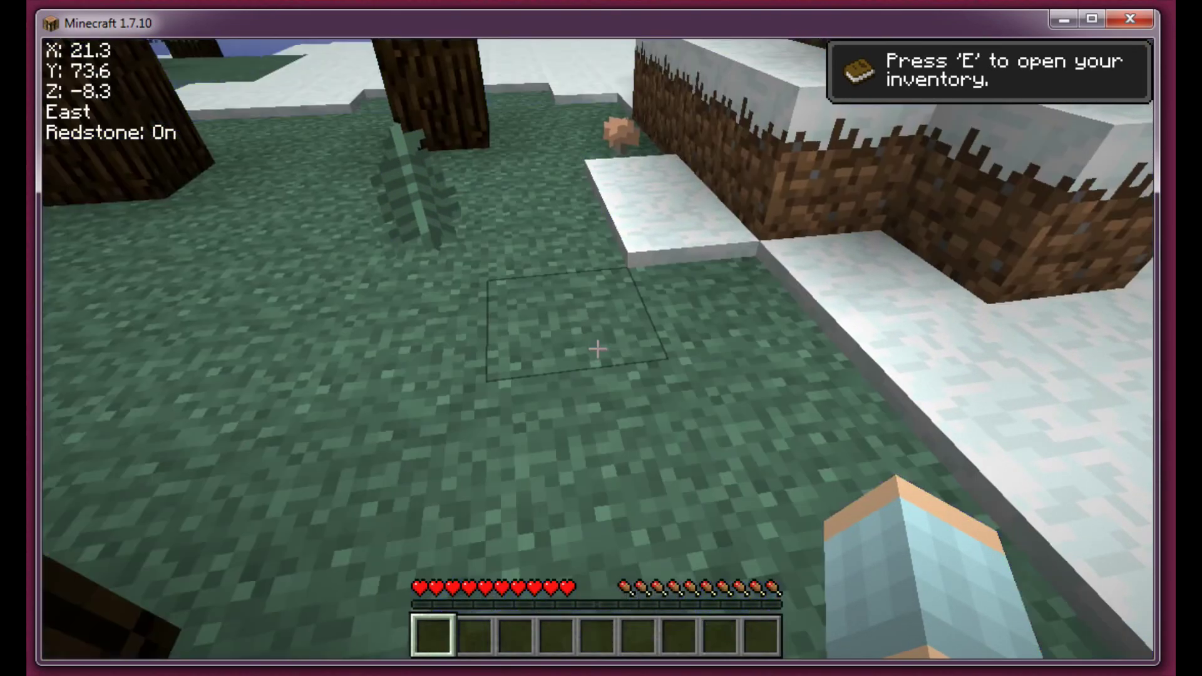
Step: Walk through the forest, check the underground in Xray view once more, and return to the normal view
{"action": "key", "text": "w"}
{"action": "key", "text": "a"}
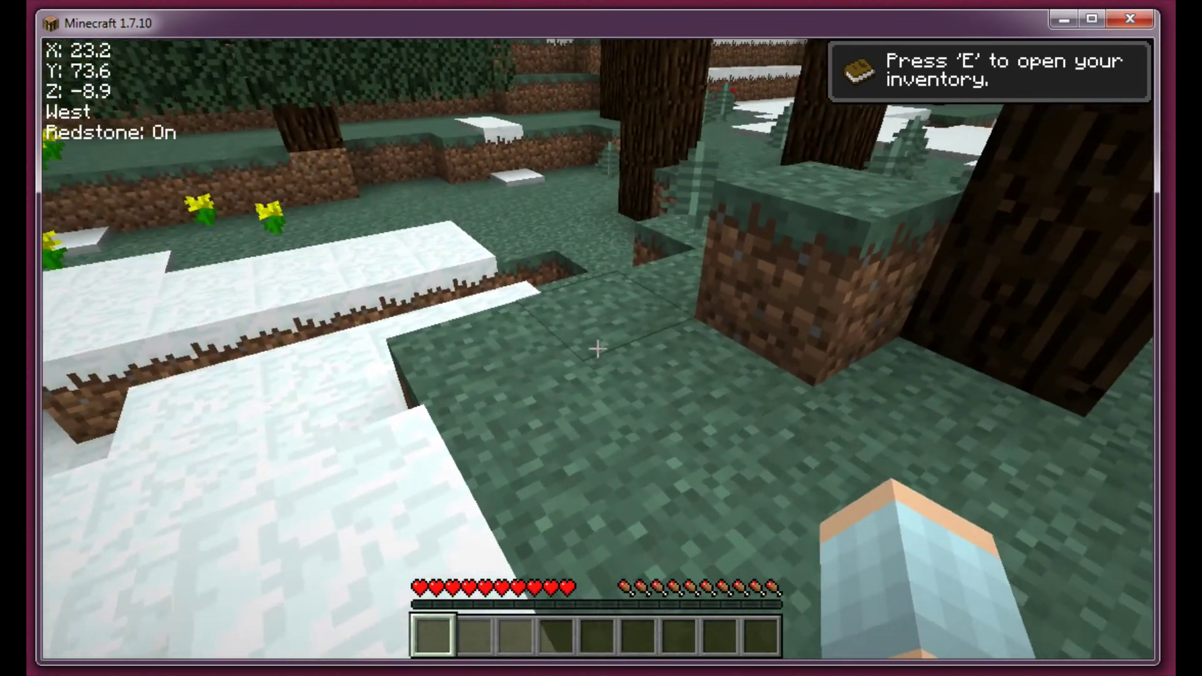
{"action": "key", "text": "w"}
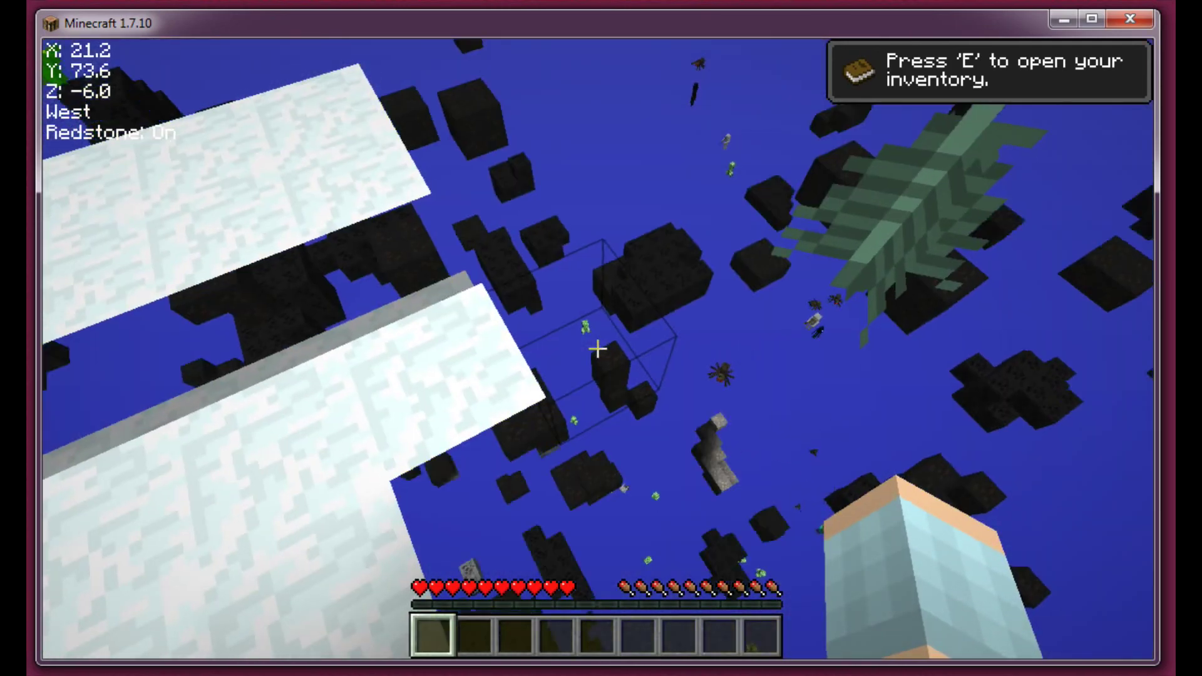
{"action": "key", "text": "w"}
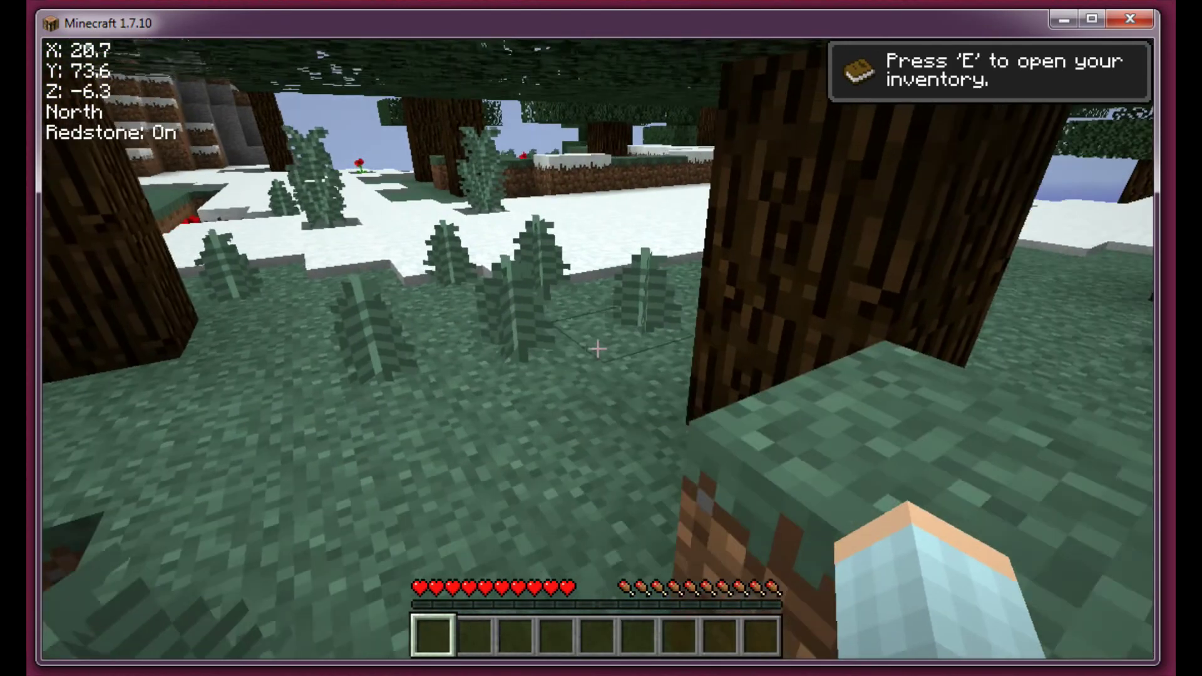
Step: Walk through the forest and across the snow, past the red flowers, to the edge of the icy pond
{"action": "key", "text": "a"}
{"action": "key", "text": "a"}
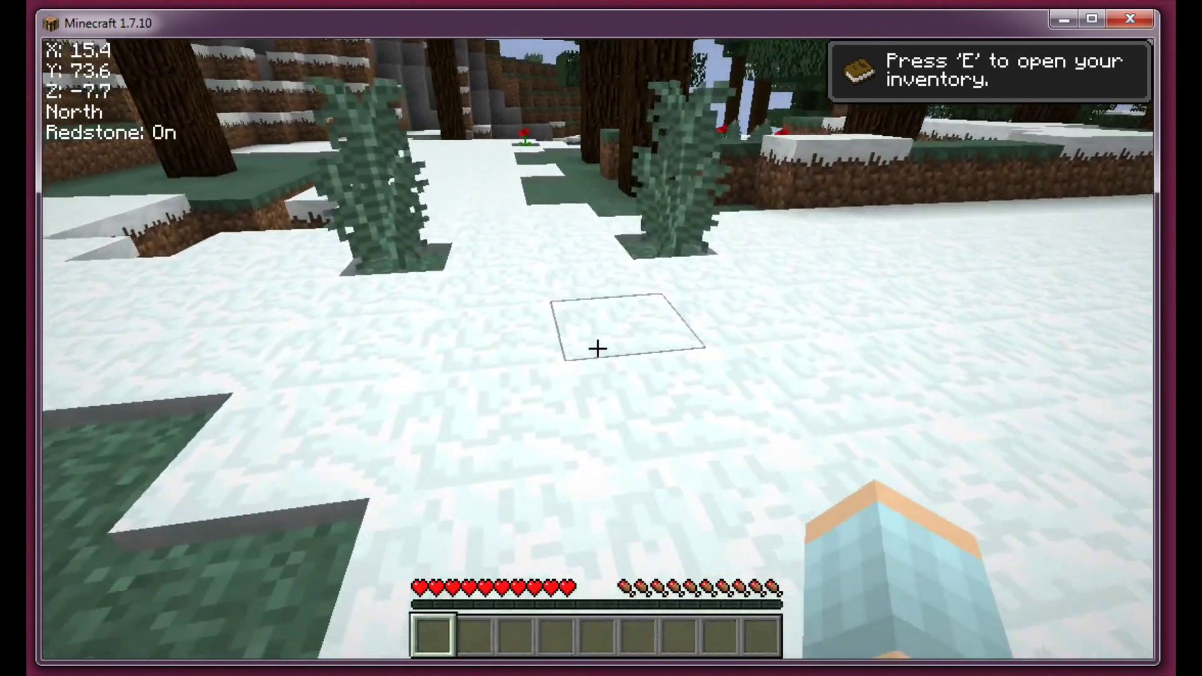
{"action": "key", "text": "a"}
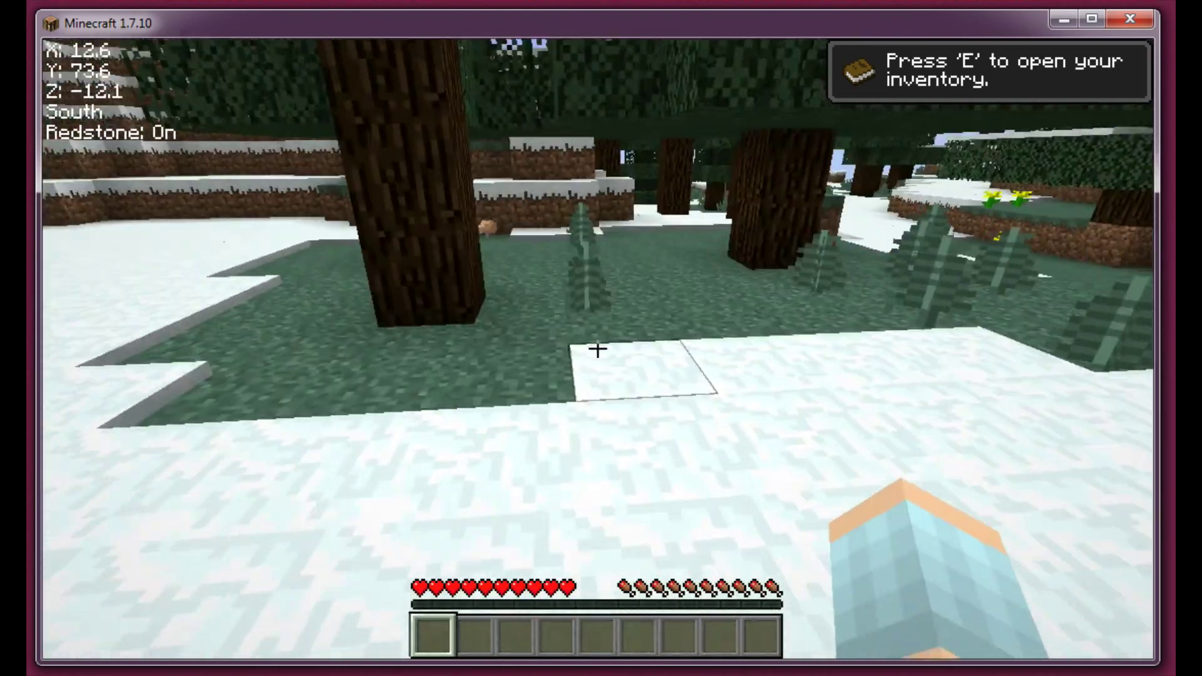
{"action": "key", "text": "a"}
{"action": "key", "text": "d"}
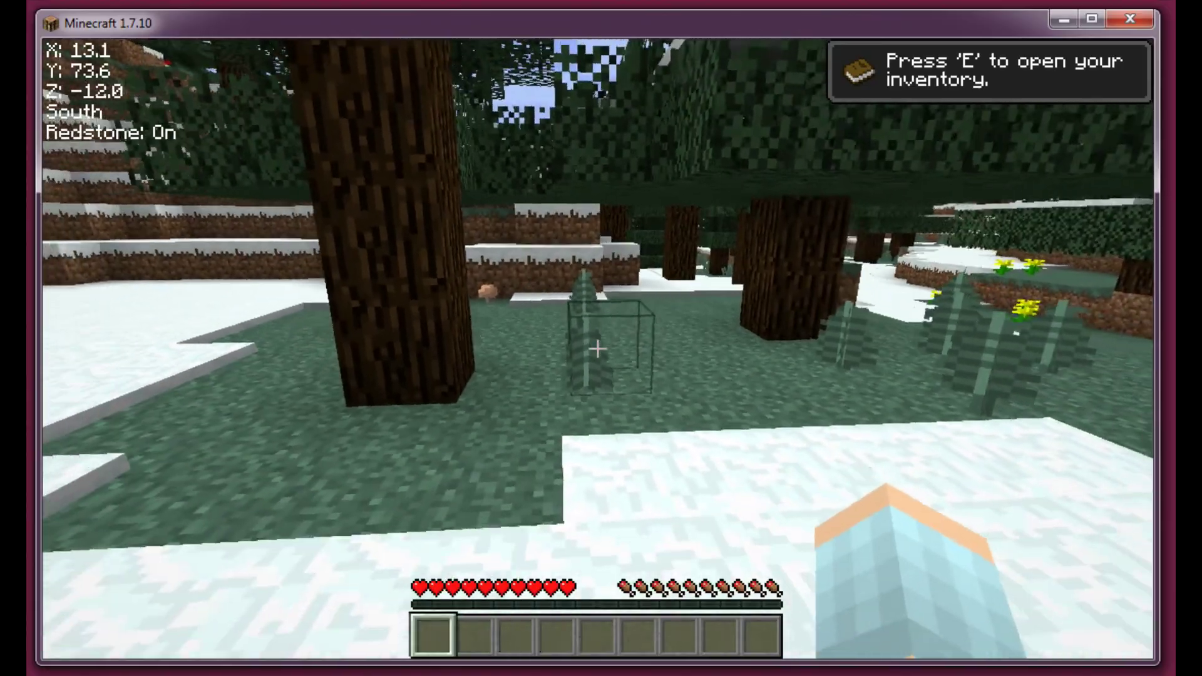
{"action": "key", "text": "a"}
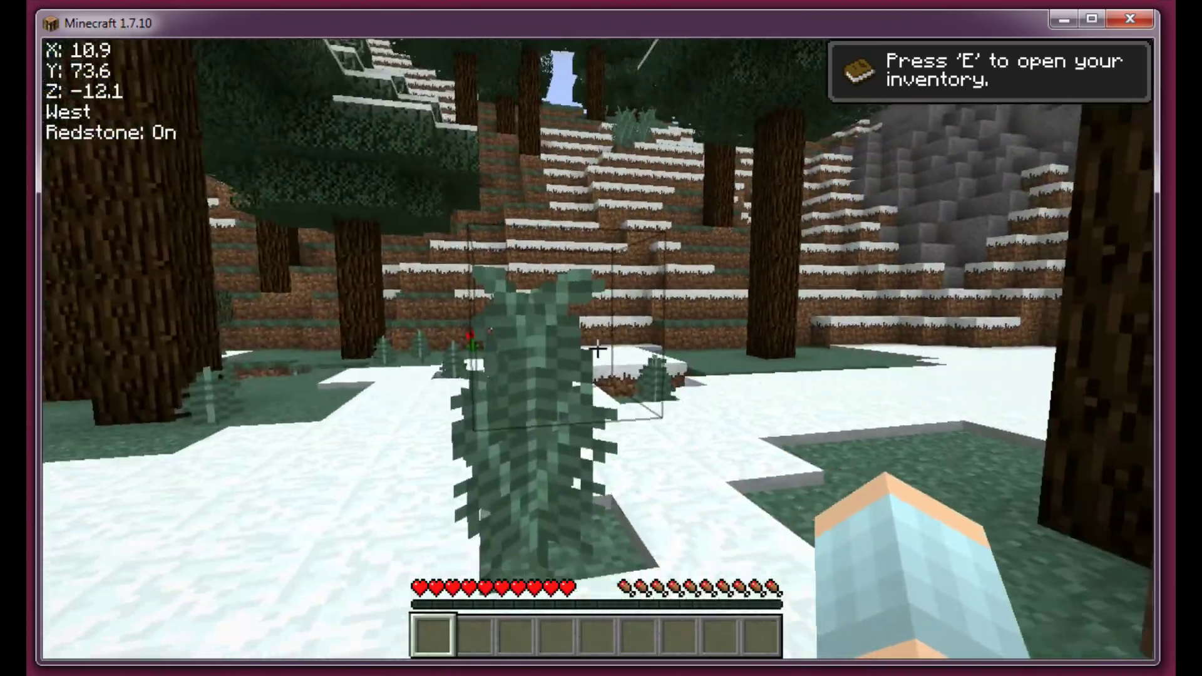
{"action": "key", "text": "a"}
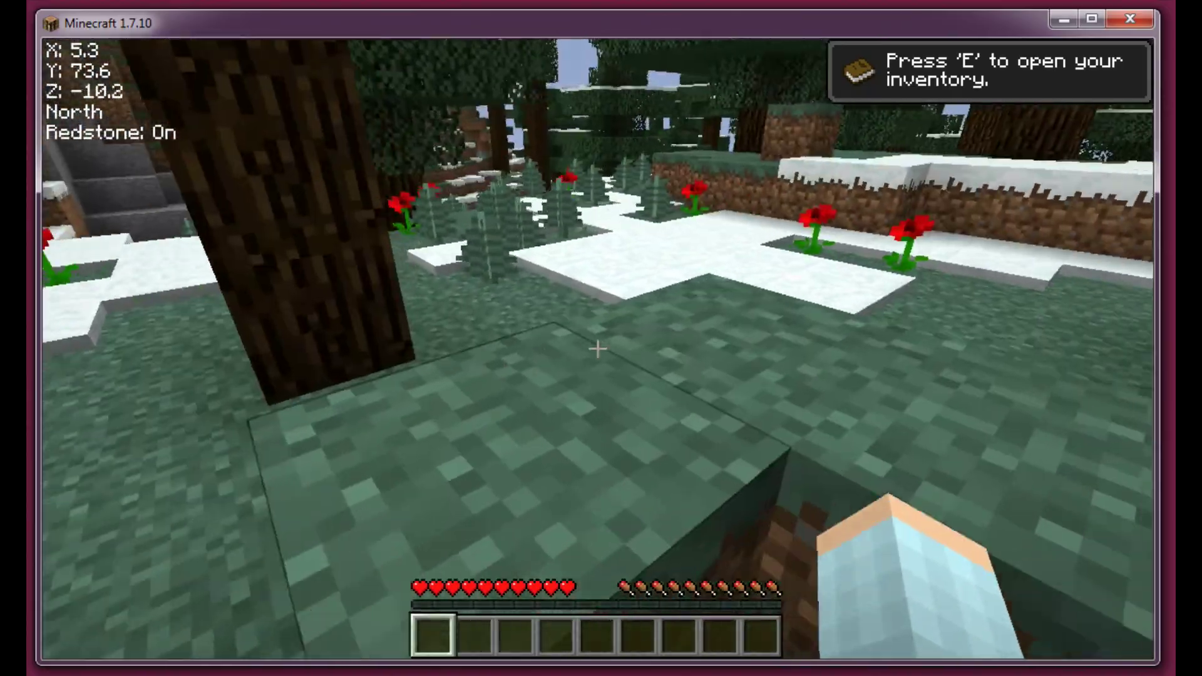
{"action": "key", "text": "w"}
{"action": "key", "text": "a"}
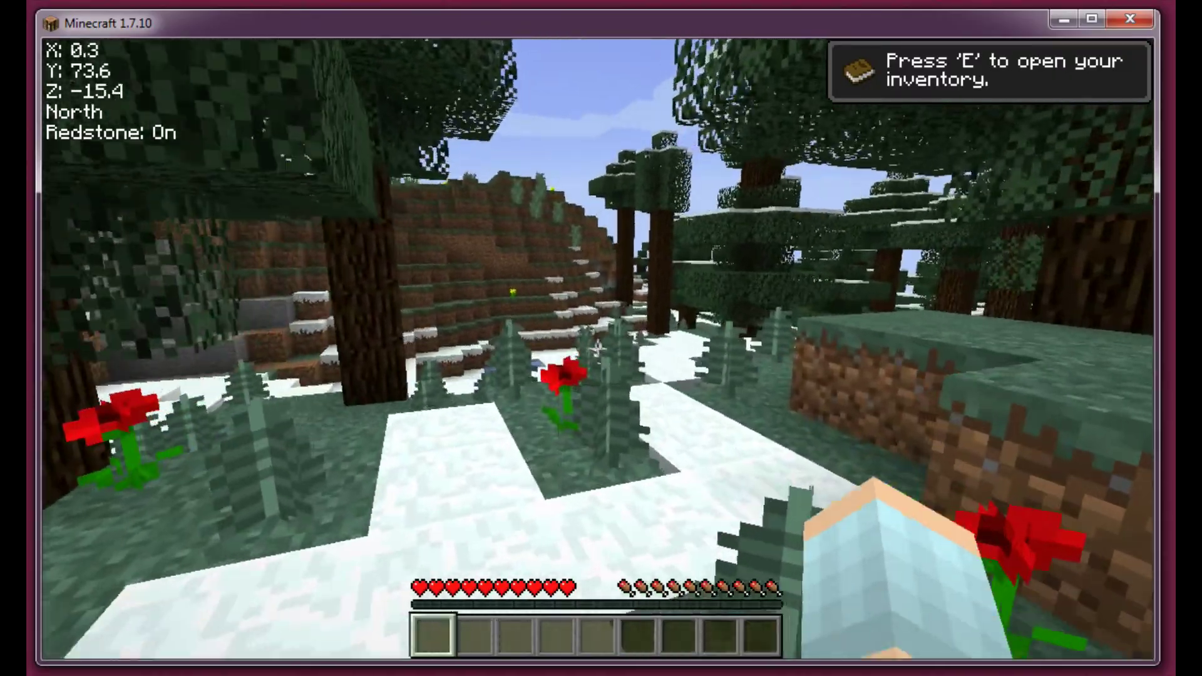
{"action": "key", "text": "w"}
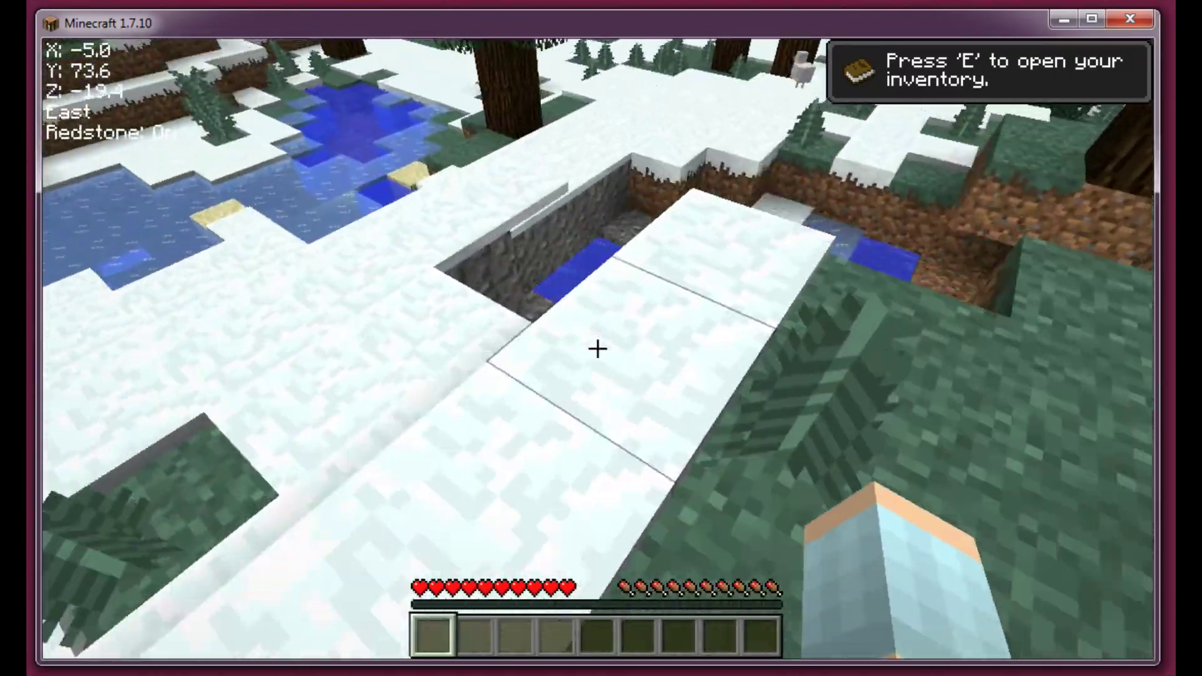
Step: Turn back from the pond and walk between the trees to the foot of the snowy dirt hillside
{"action": "key", "text": "w"}
{"action": "key", "text": "a"}
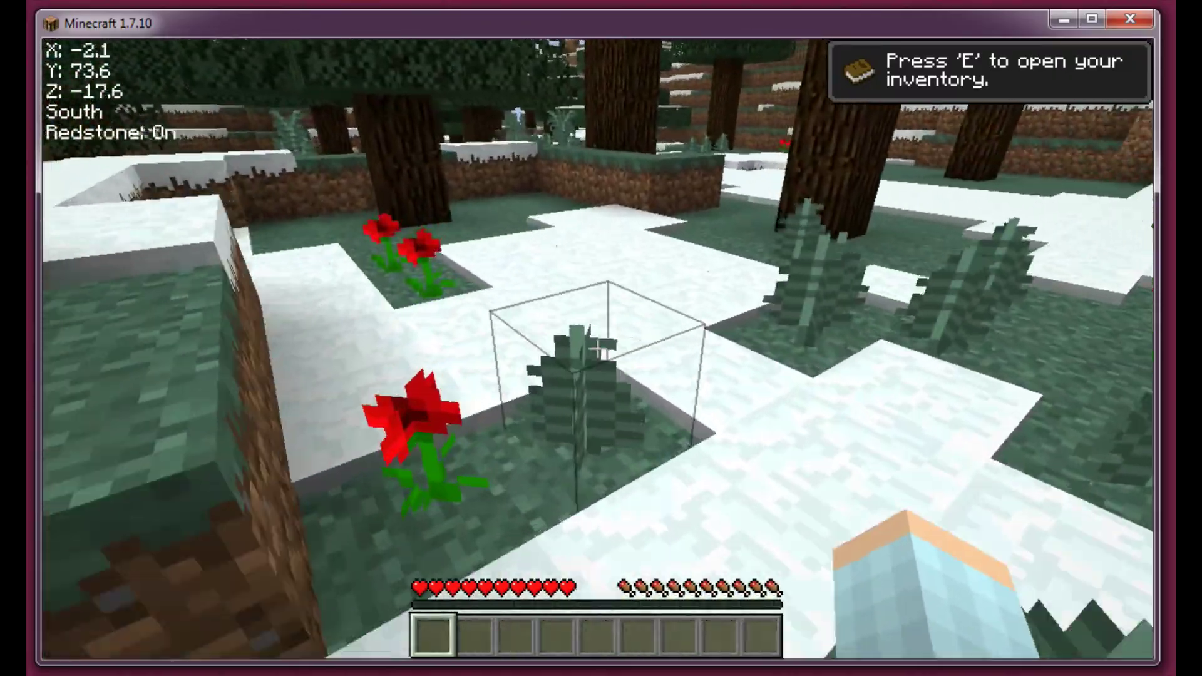
{"action": "key", "text": "a"}
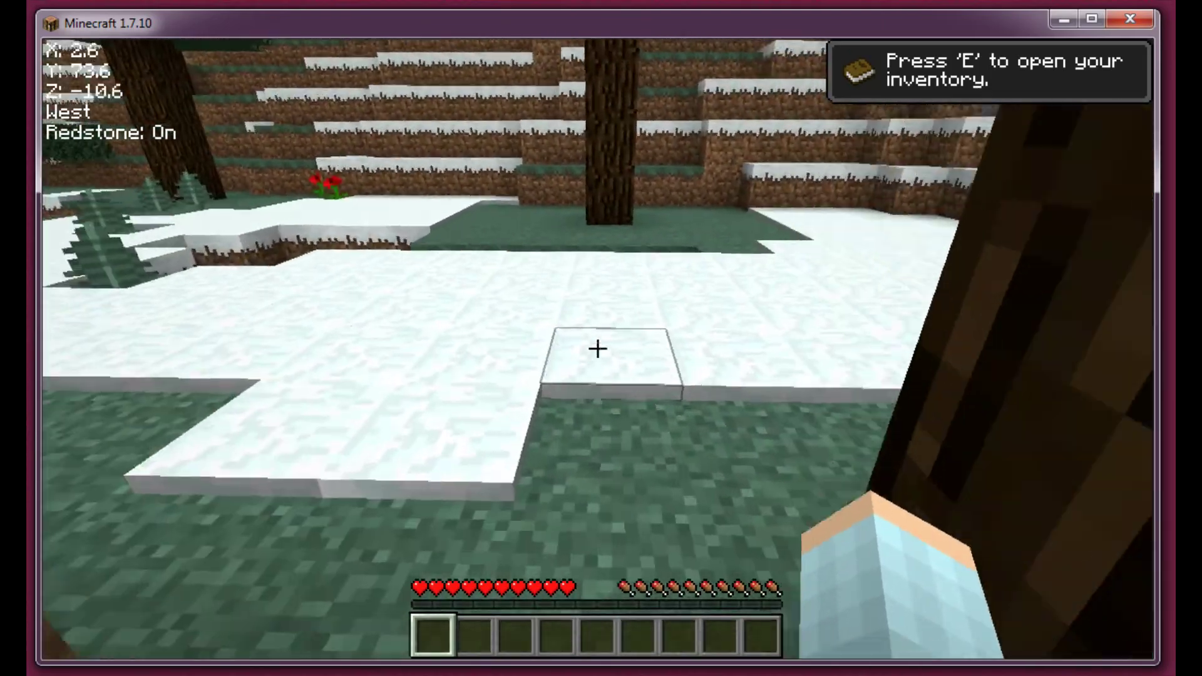
{"action": "key", "text": "w"}
{"action": "key", "text": "a"}
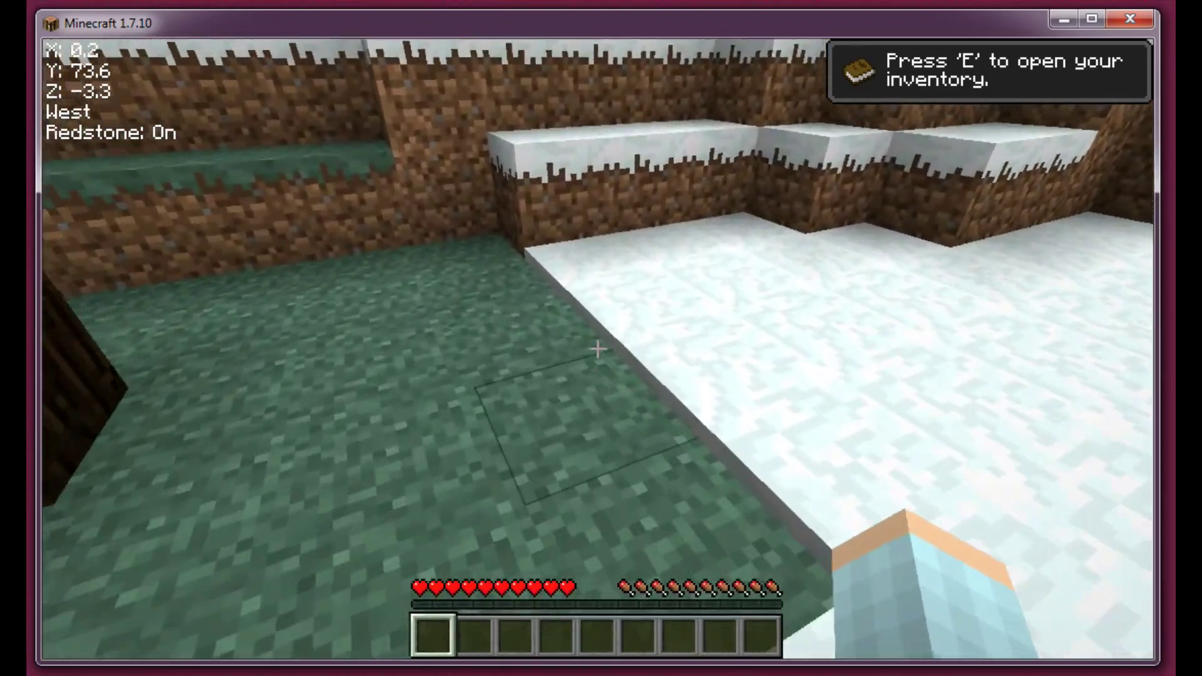
{"action": "key", "text": "a"}
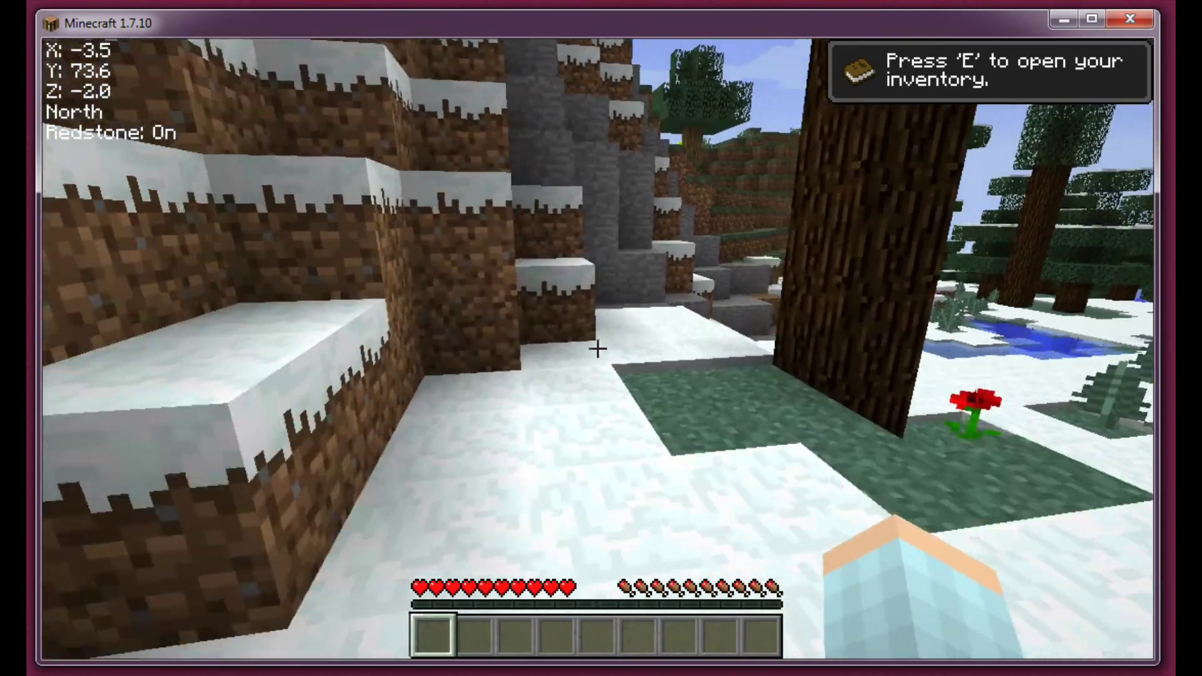
Step: Walk from the hillside to the tall ferns on the snow and switch to the third-person view facing the character
{"action": "key", "text": "w"}
{"action": "key", "text": "a"}
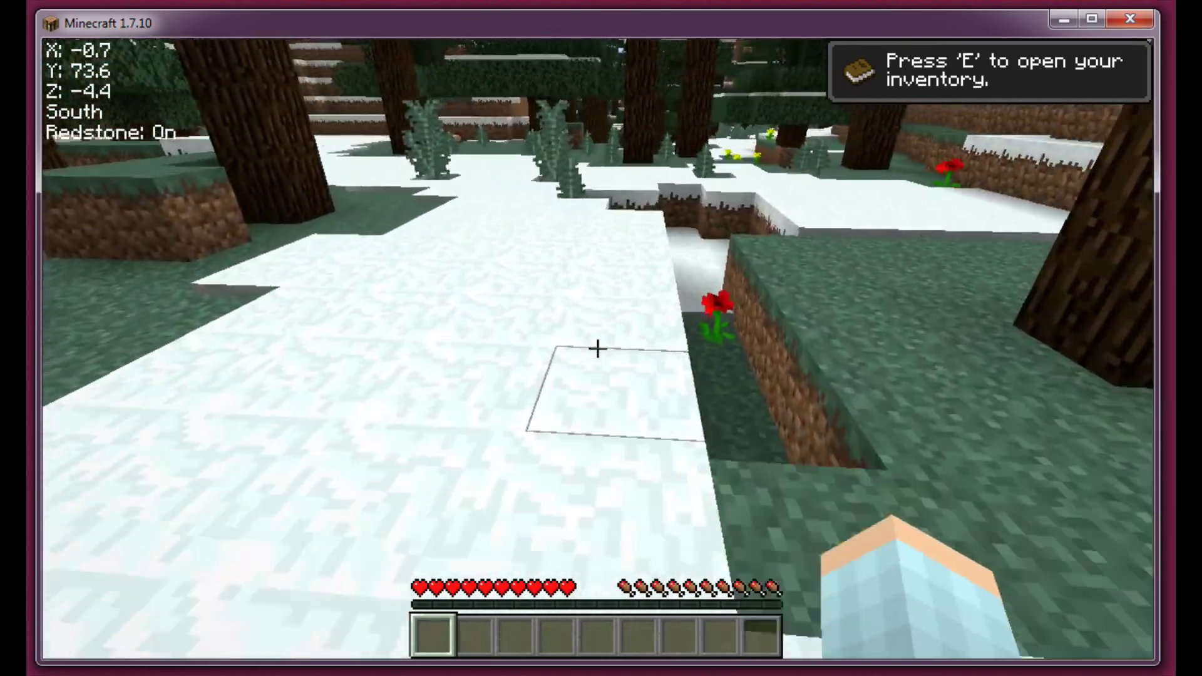
{"action": "key", "text": "a"}
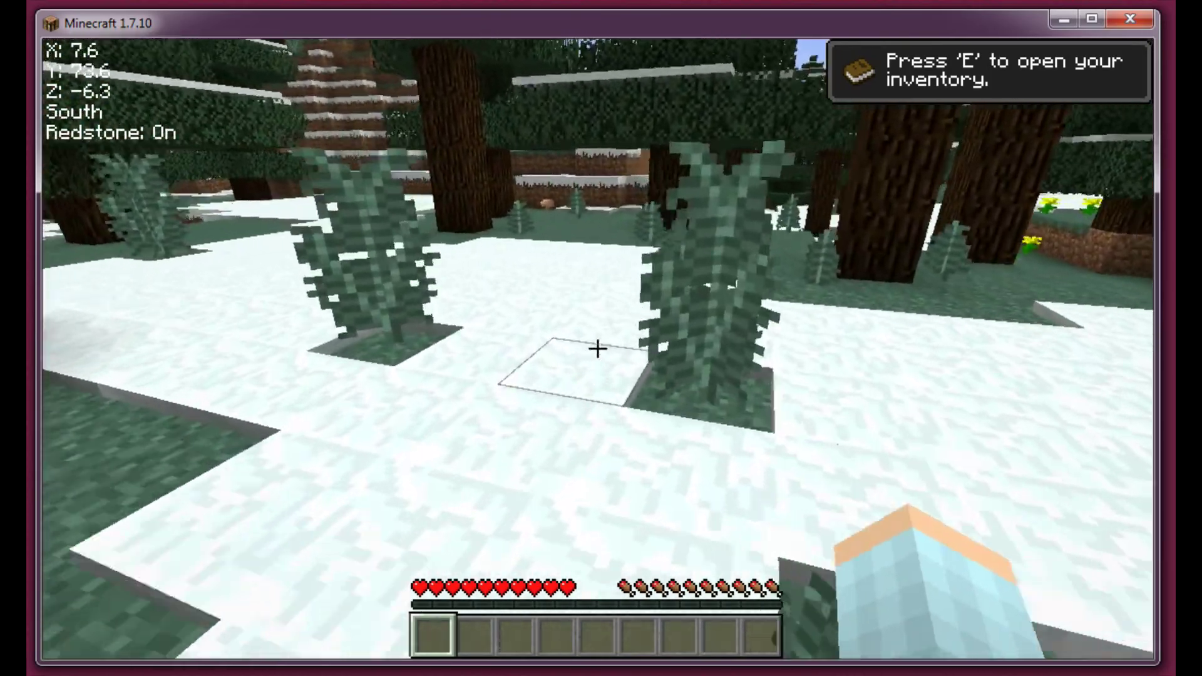
{"action": "key", "text": "s"}
{"action": "key", "text": "d"}
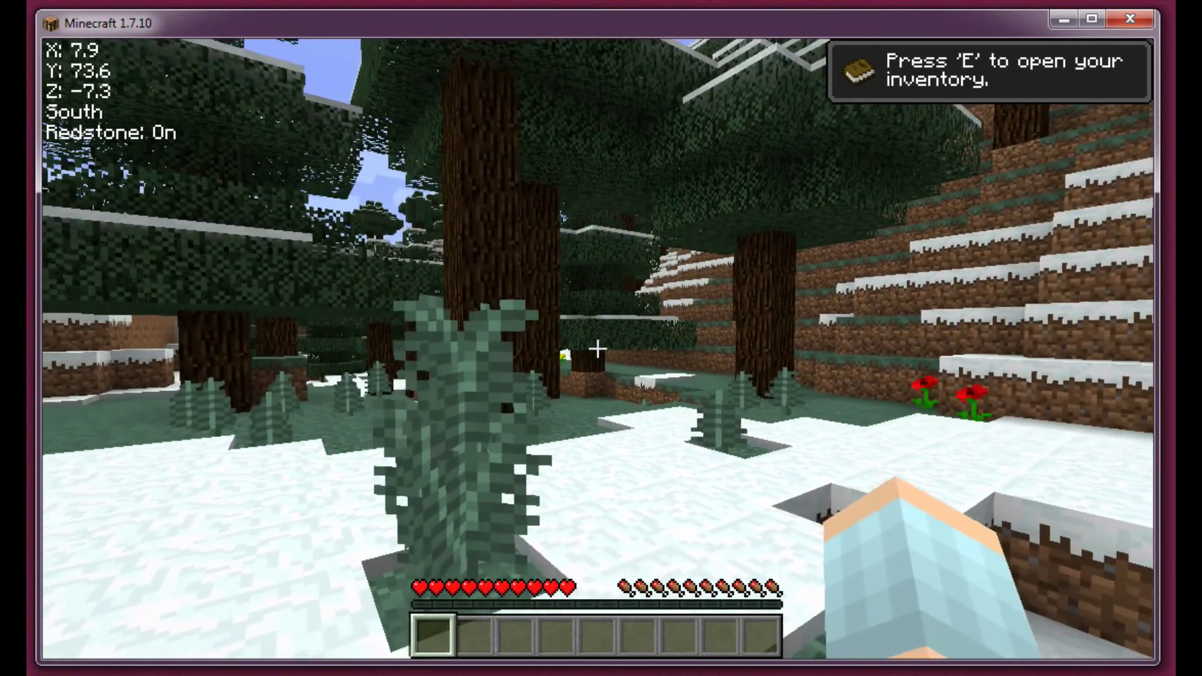
{"action": "key", "text": "F5"}
{"action": "key", "text": "F5"}
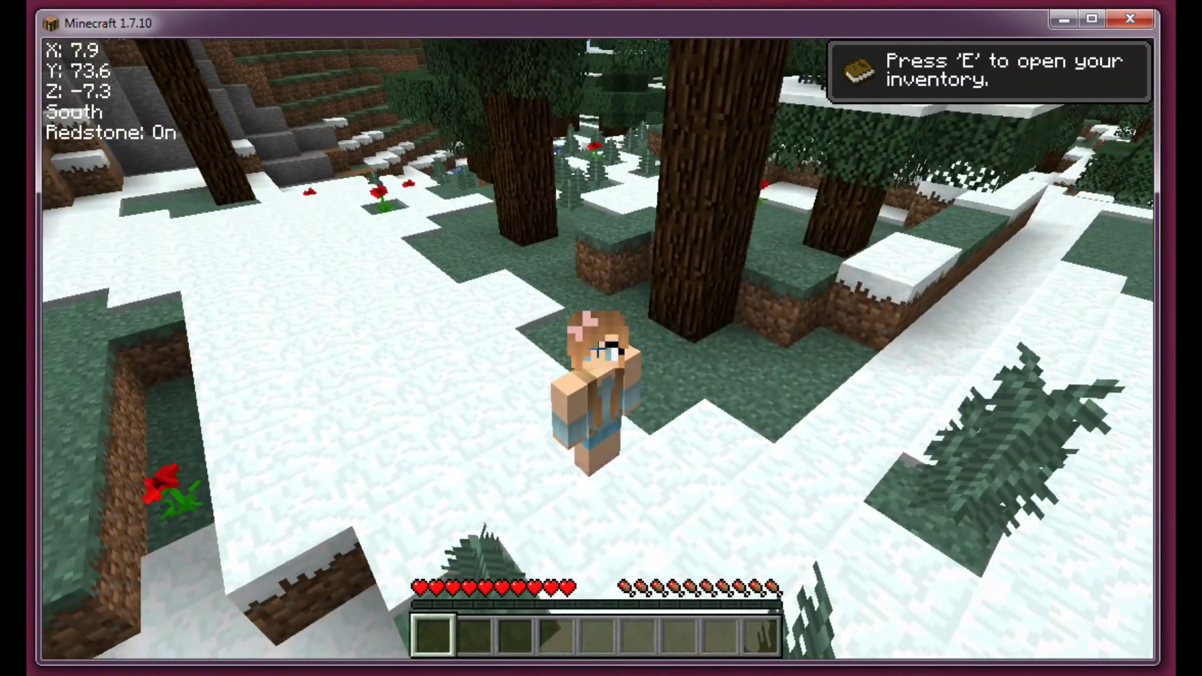